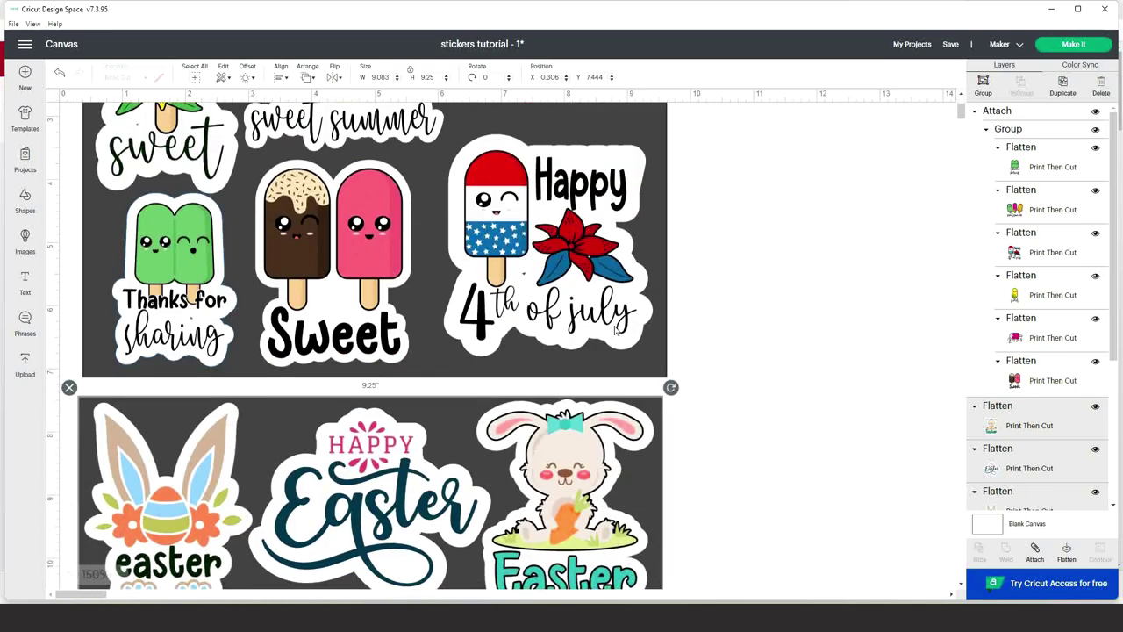
Look over the popsicle and Easter/summer sticker sheets on the canvas, and clear the selection.
{"action": "scroll", "coordinate": [617, 331], "scroll_direction": "down", "scroll_amount": 4}
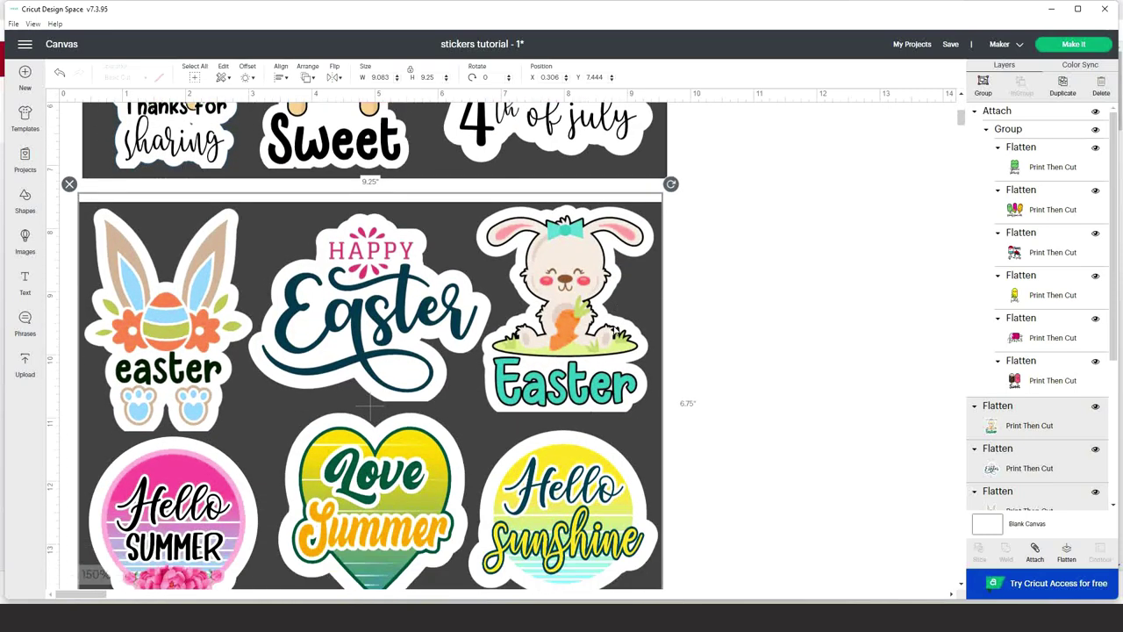
{"action": "scroll", "coordinate": [614, 331], "scroll_direction": "down", "scroll_amount": 2}
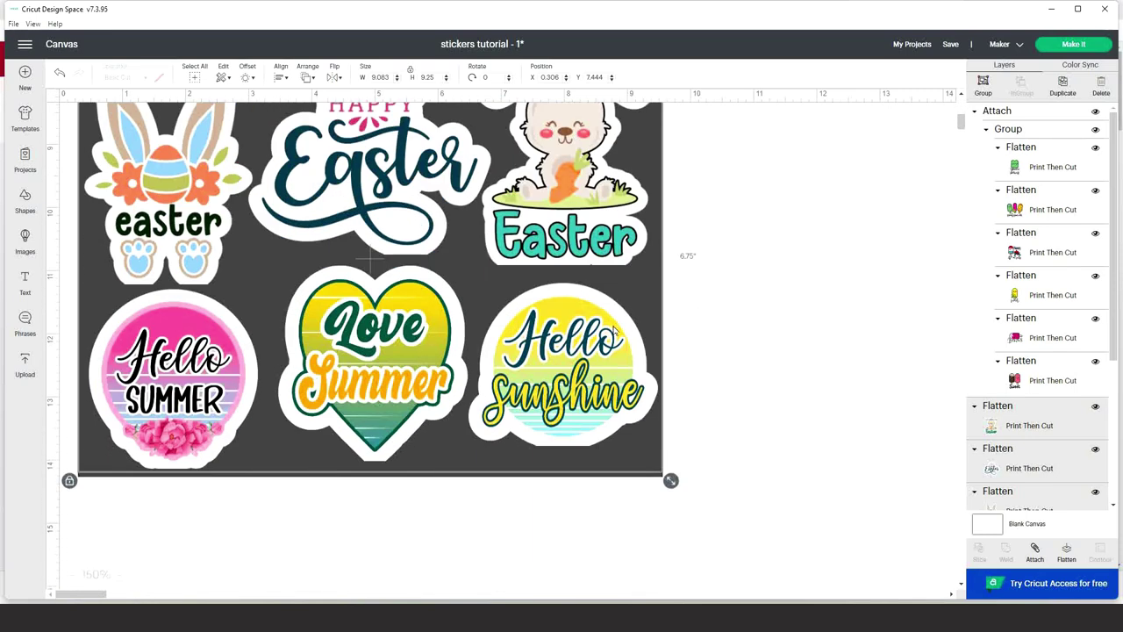
{"action": "scroll", "coordinate": [614, 331], "scroll_direction": "down", "scroll_amount": 1}
{"action": "scroll", "coordinate": [614, 331], "scroll_direction": "up", "scroll_amount": 9}
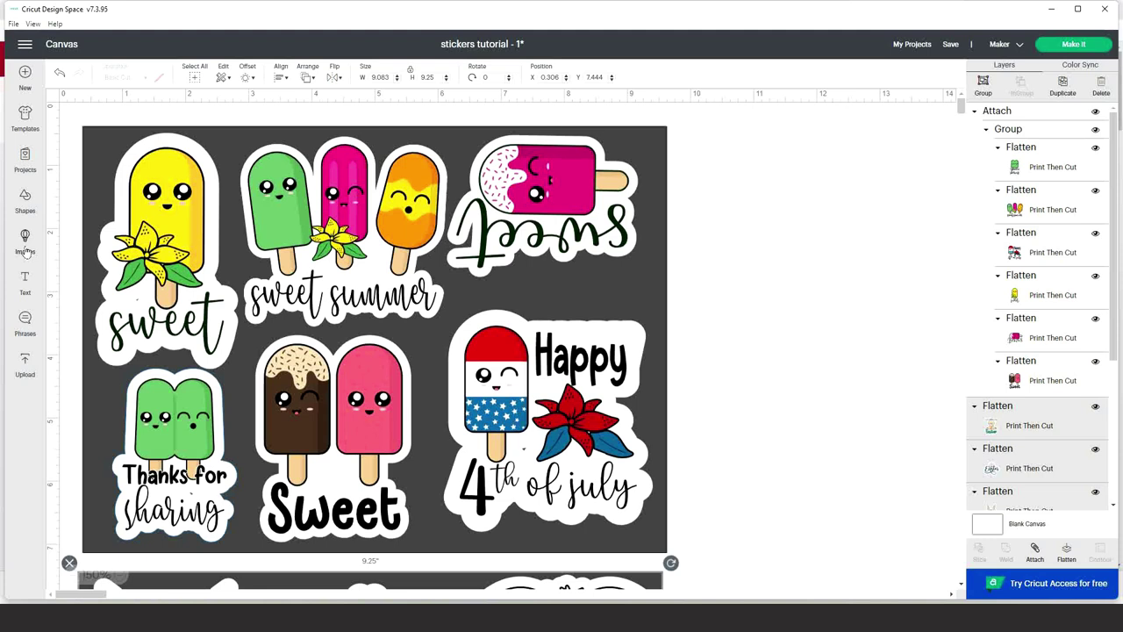
{"action": "key", "text": "Escape"}
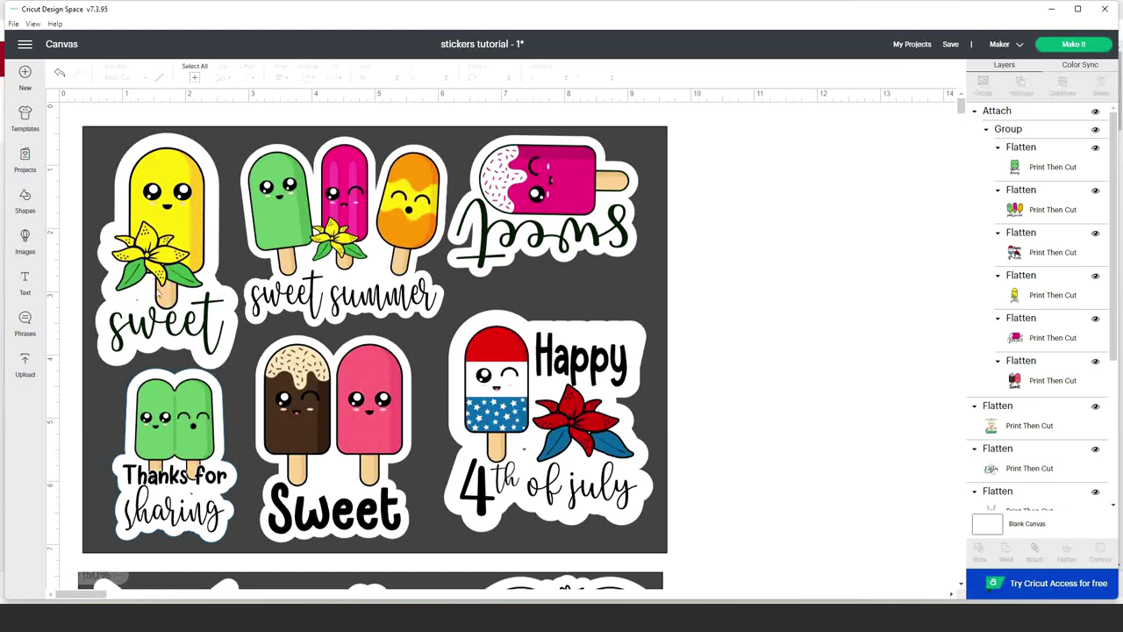
Browse all images in the image library with the filter limited to free ones.
{"action": "left_click", "coordinate": [29, 252]}
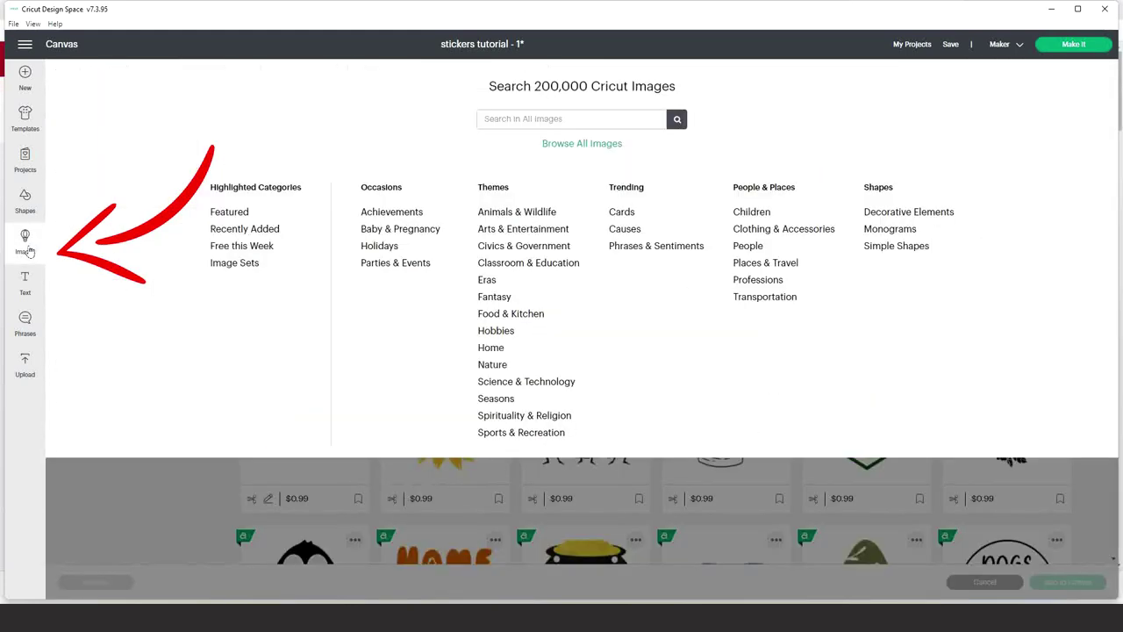
{"action": "left_click", "coordinate": [593, 148]}
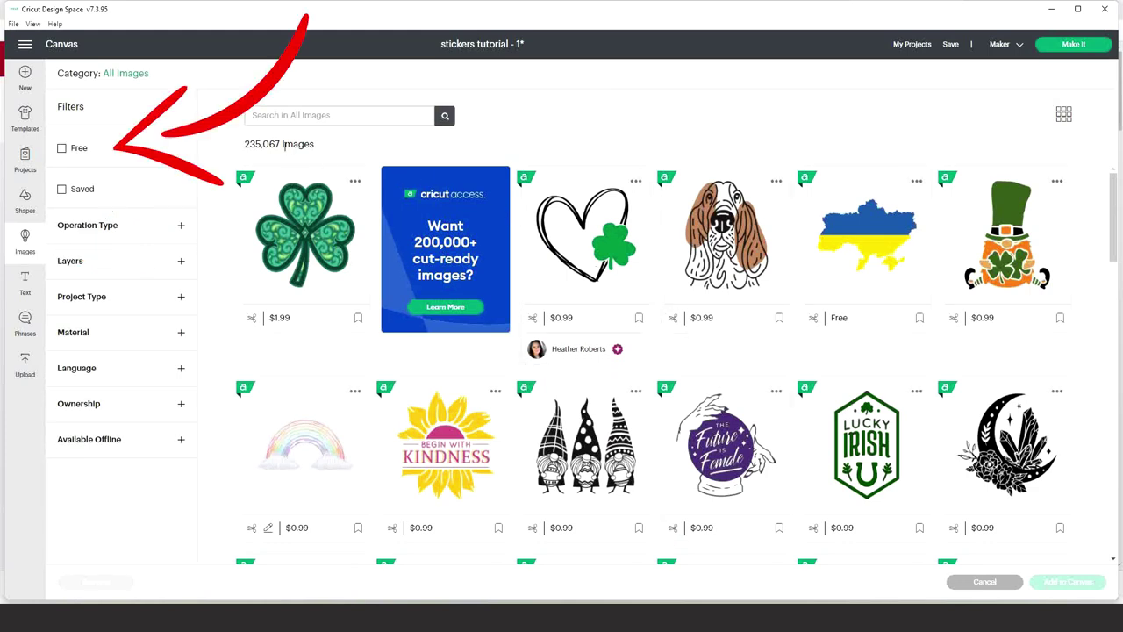
{"action": "left_click", "coordinate": [62, 150]}
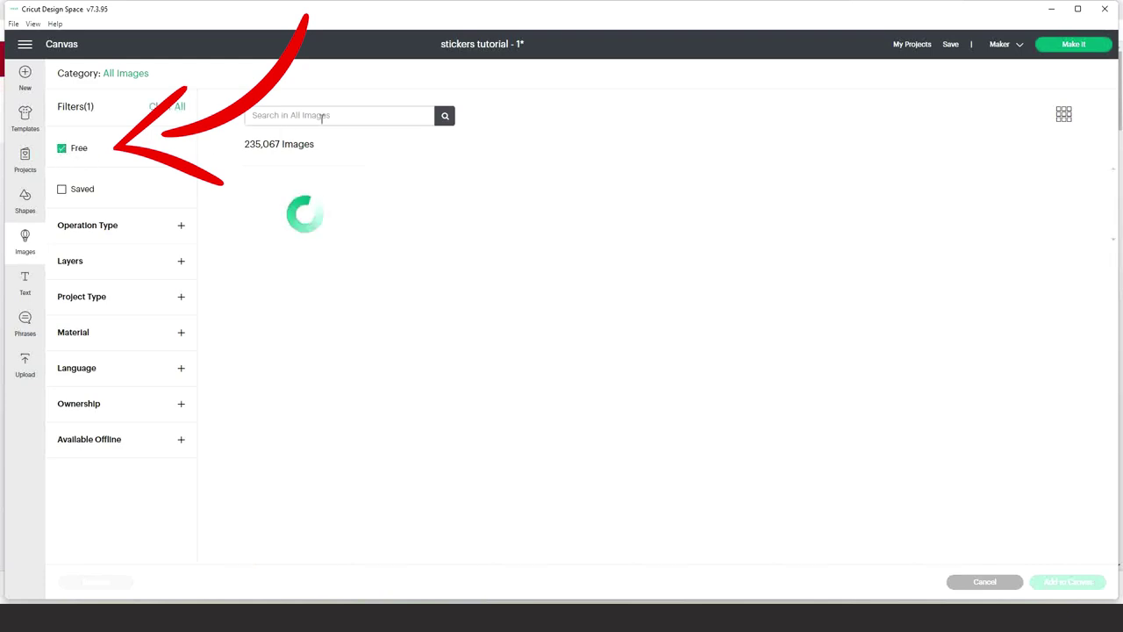
{"action": "scroll", "coordinate": [643, 354], "scroll_direction": "down", "scroll_amount": 6}
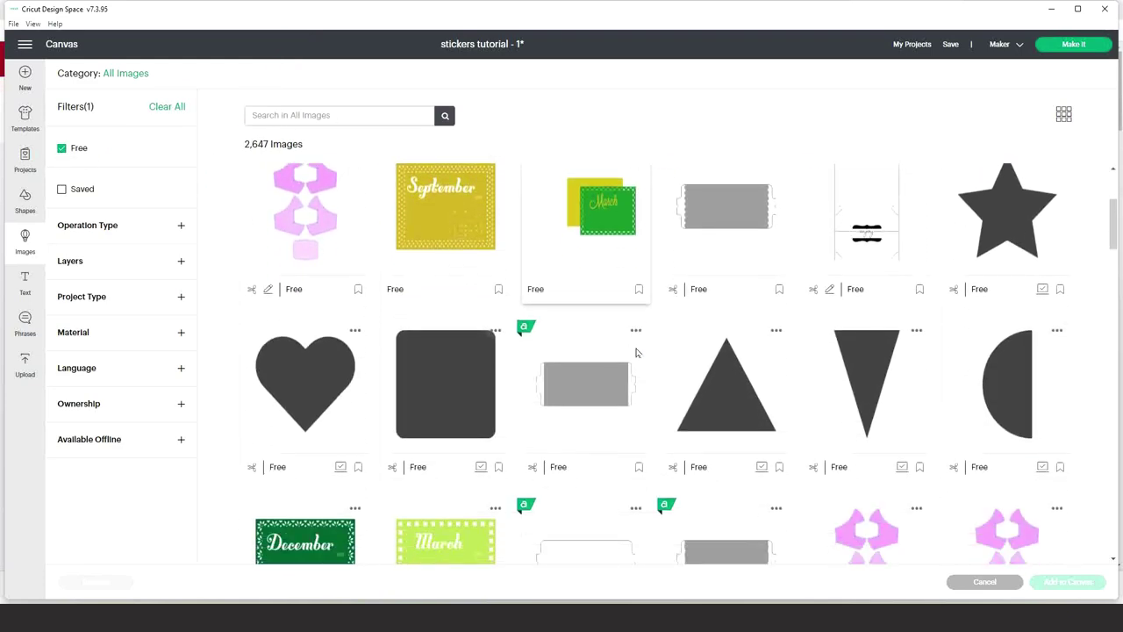
{"action": "scroll", "coordinate": [637, 353], "scroll_direction": "down", "scroll_amount": 5}
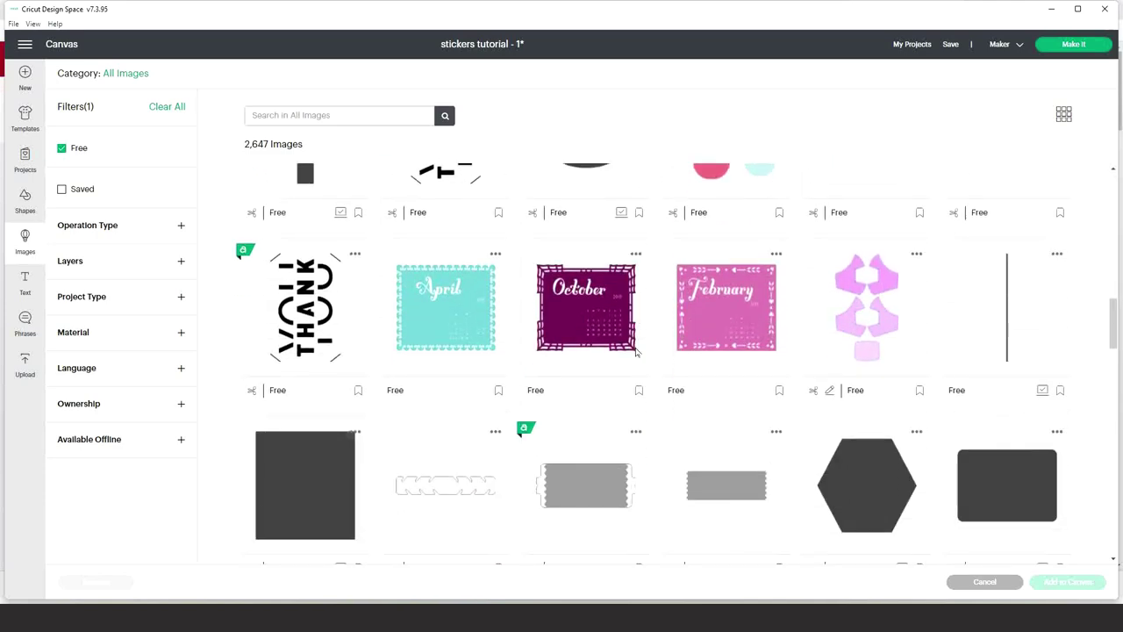
{"action": "scroll", "coordinate": [636, 353], "scroll_direction": "down", "scroll_amount": 5}
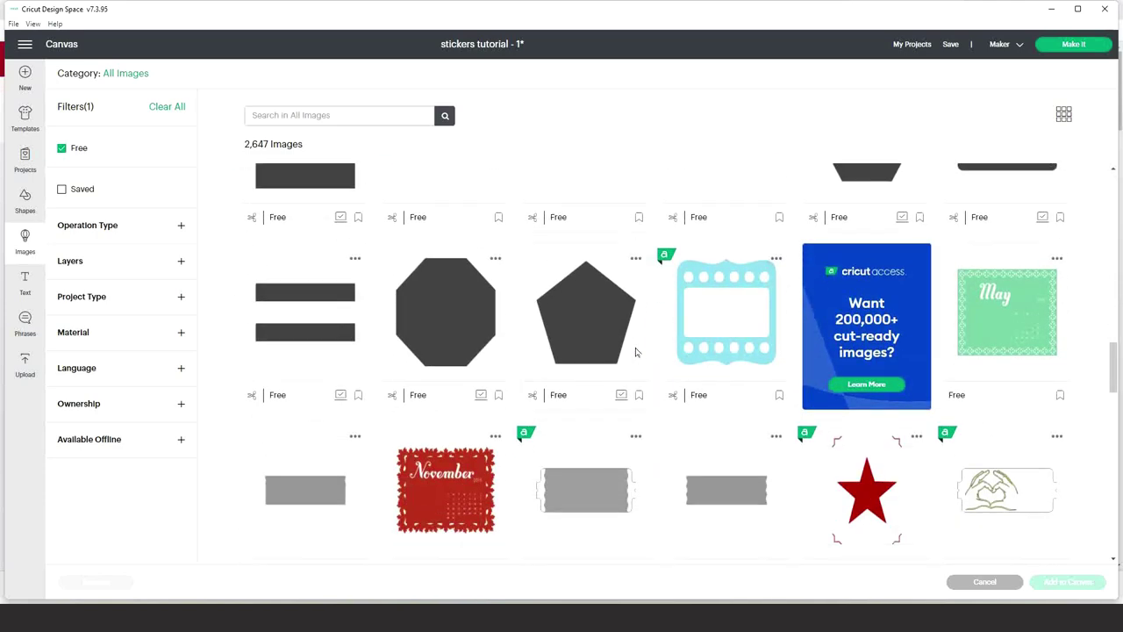
{"action": "scroll", "coordinate": [636, 353], "scroll_direction": "down", "scroll_amount": 3}
{"action": "scroll", "coordinate": [627, 346], "scroll_direction": "up", "scroll_amount": 10}
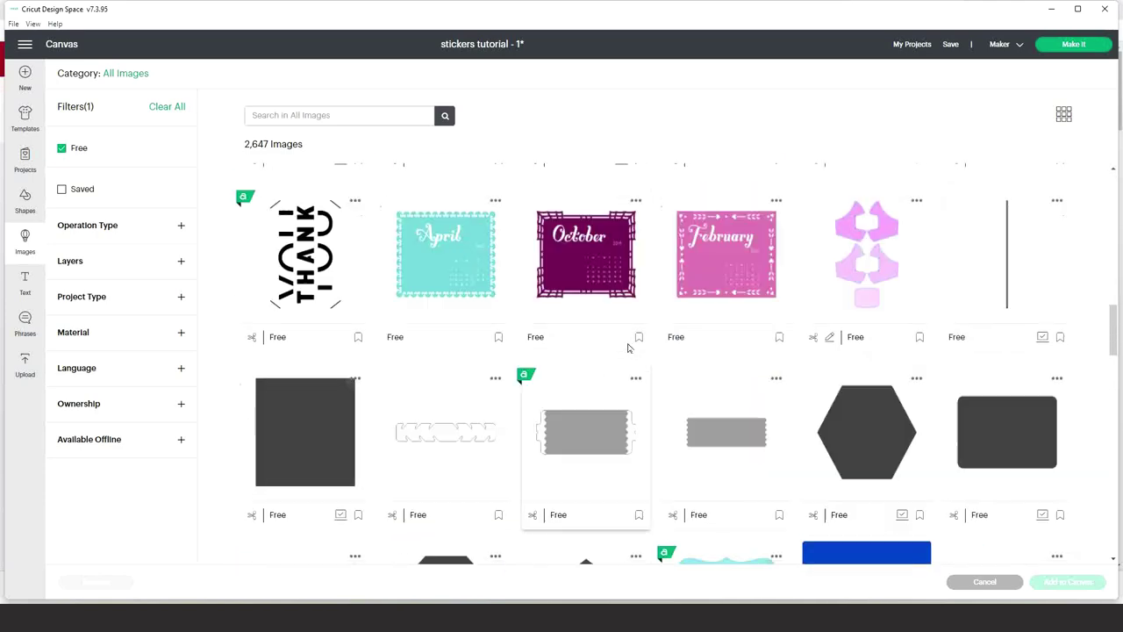
Search the free images for "easter" and add the bunny holding a carrot to the canvas.
{"action": "left_click", "coordinate": [319, 115]}
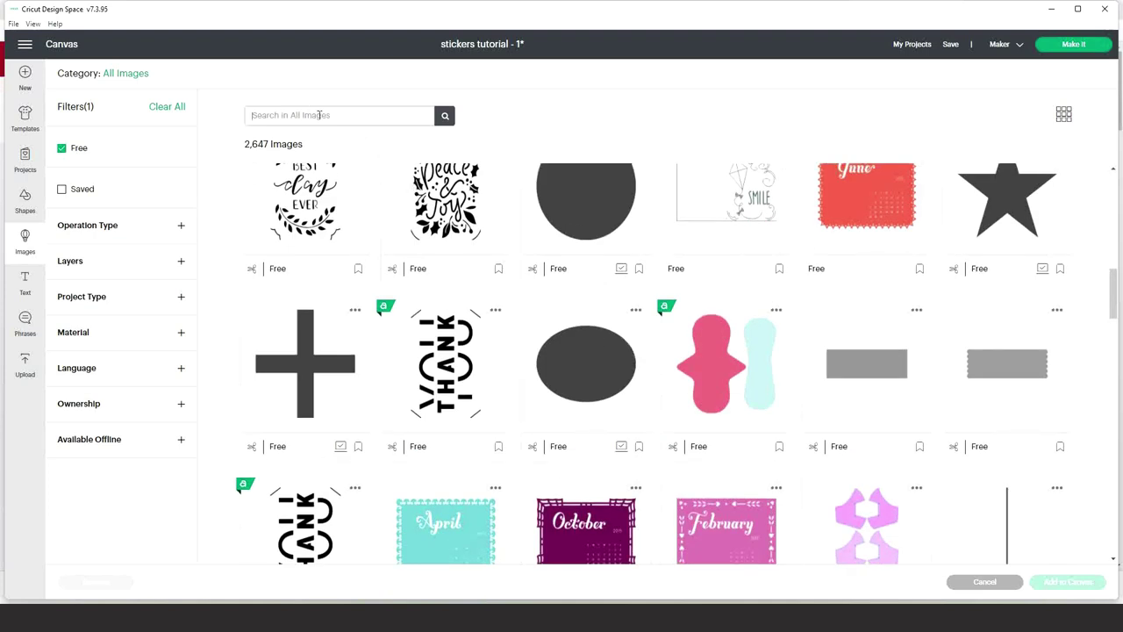
{"action": "type", "text": "easter"}
{"action": "key", "text": "Return"}
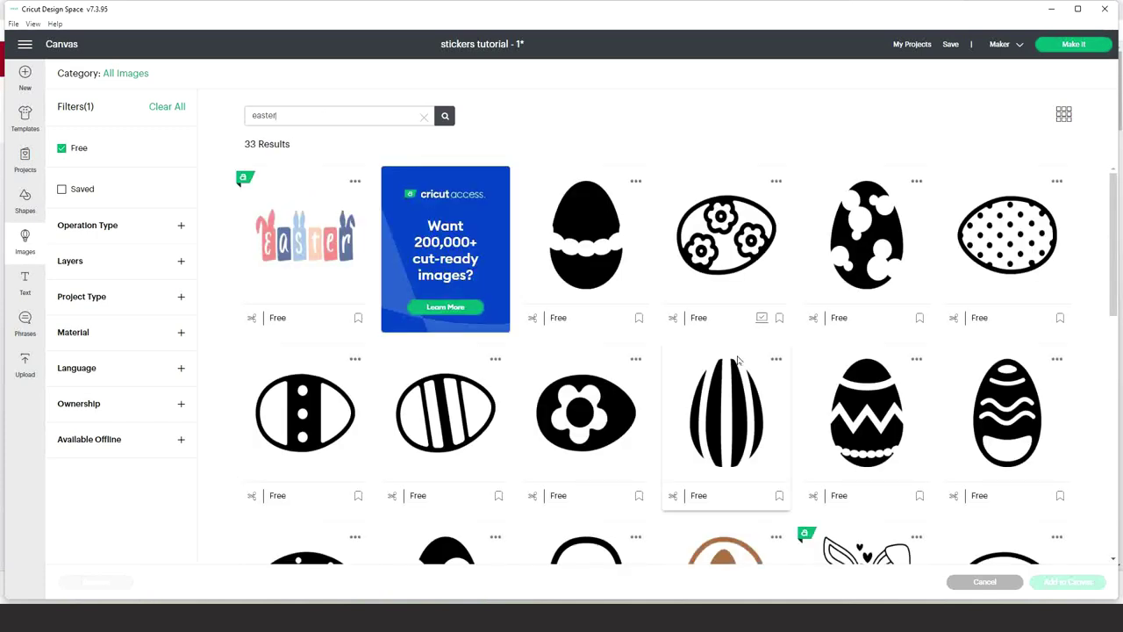
{"action": "scroll", "coordinate": [740, 356], "scroll_direction": "down", "scroll_amount": 4}
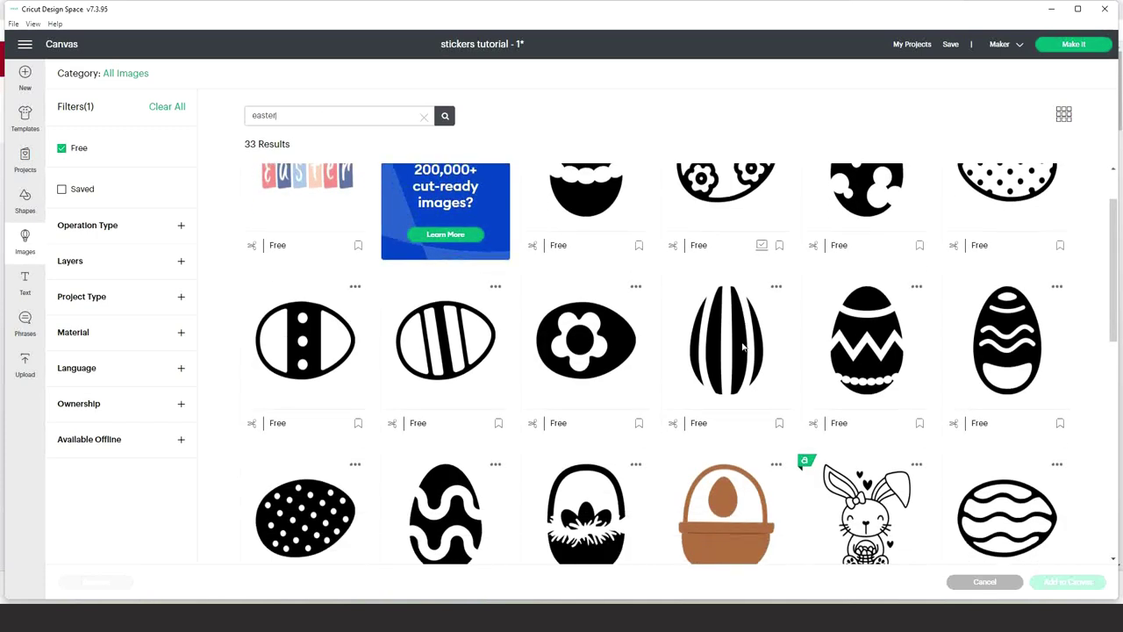
{"action": "scroll", "coordinate": [742, 347], "scroll_direction": "down", "scroll_amount": 3}
{"action": "left_click", "coordinate": [1017, 430]}
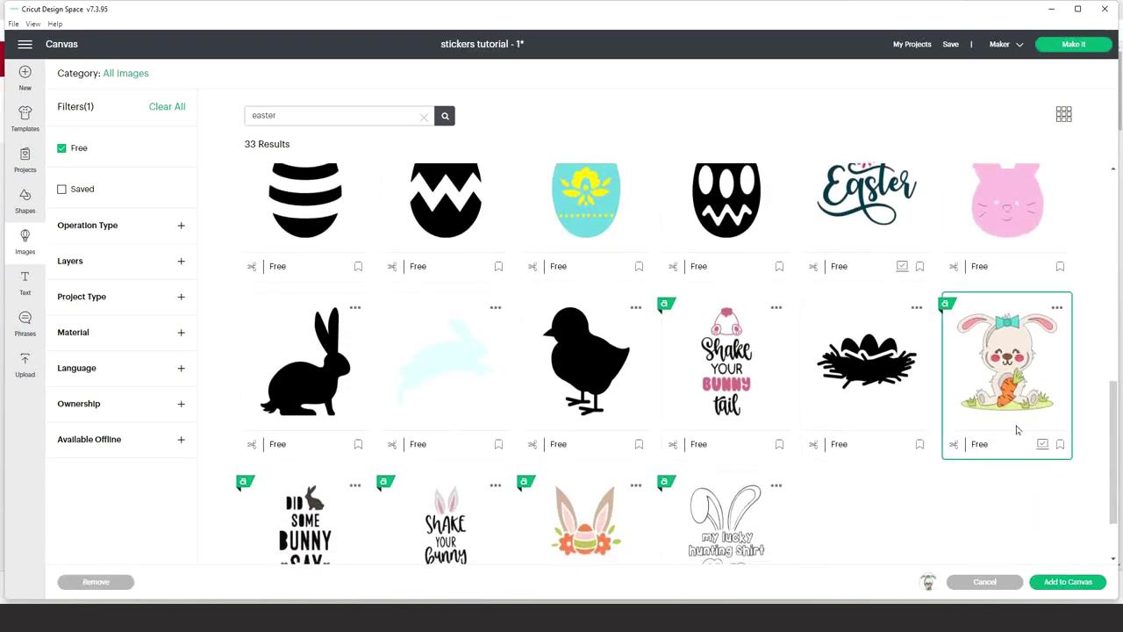
{"action": "left_click", "coordinate": [1068, 582]}
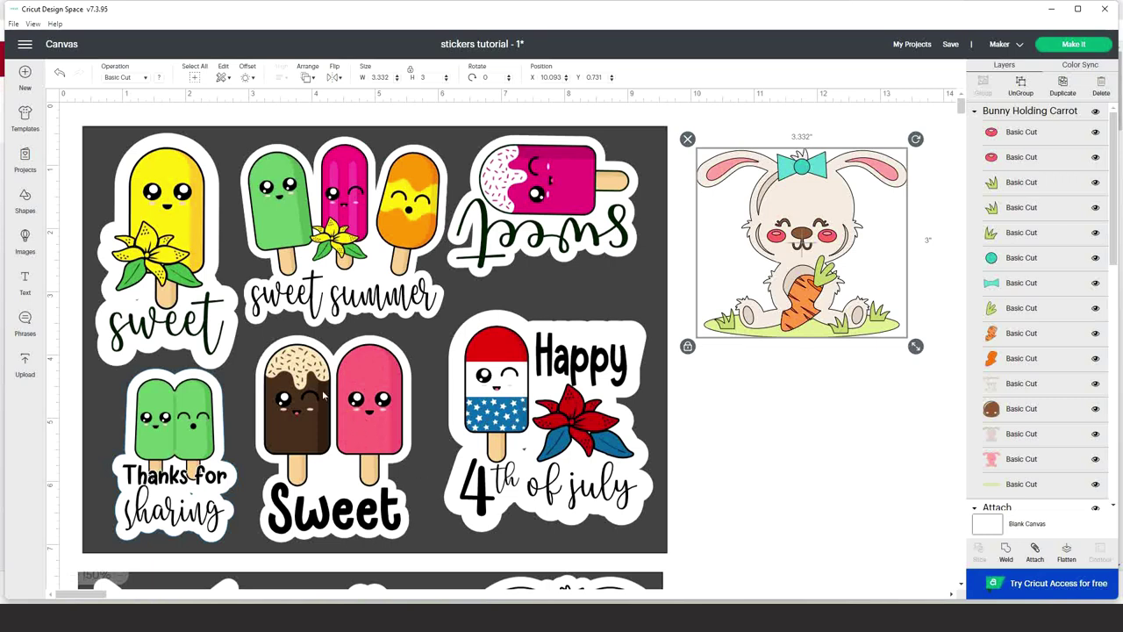
Review the finished sticker designs on both sheets, including the Easter and summer stickers.
{"action": "scroll", "coordinate": [324, 397], "scroll_direction": "down", "scroll_amount": 3}
{"action": "scroll", "coordinate": [329, 391], "scroll_direction": "down", "scroll_amount": 3}
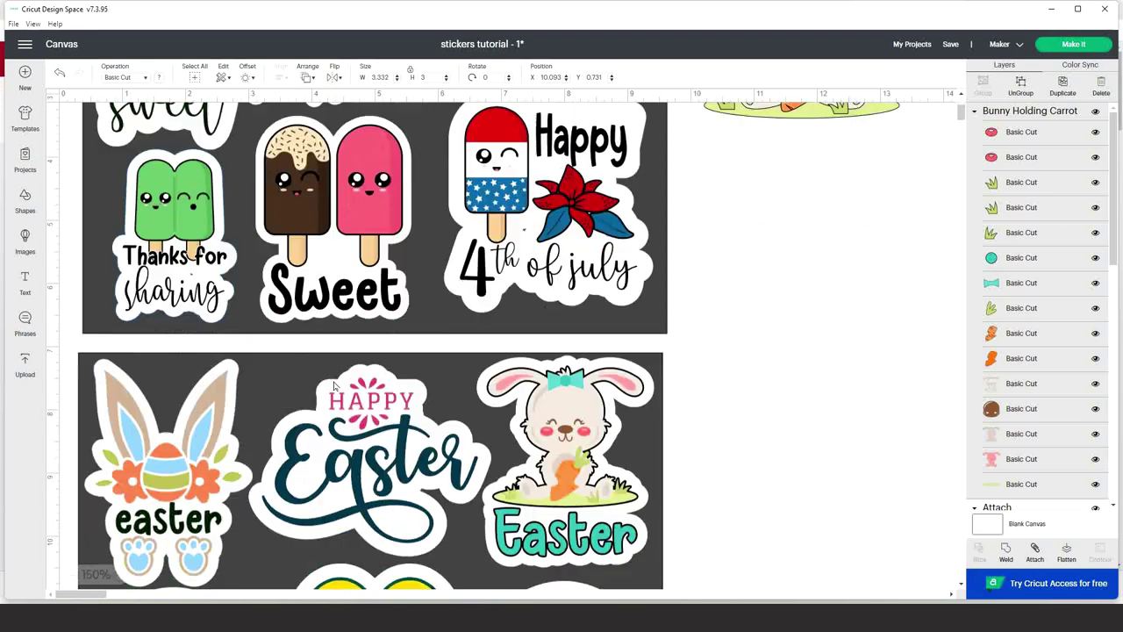
{"action": "scroll", "coordinate": [334, 386], "scroll_direction": "down", "scroll_amount": 5}
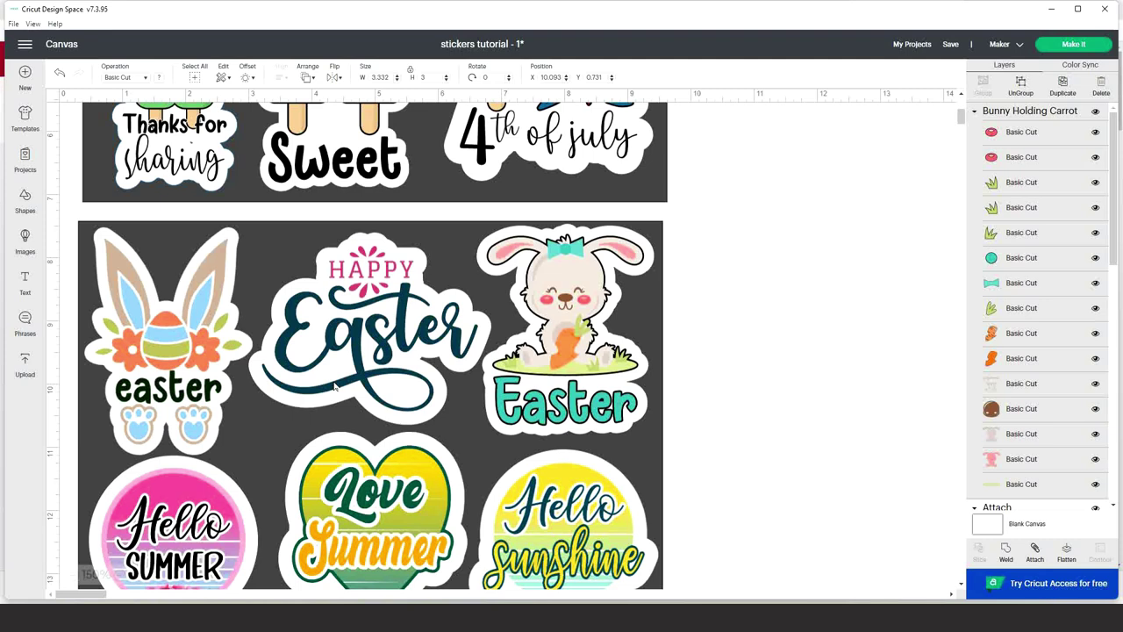
{"action": "scroll", "coordinate": [334, 387], "scroll_direction": "down", "scroll_amount": 3}
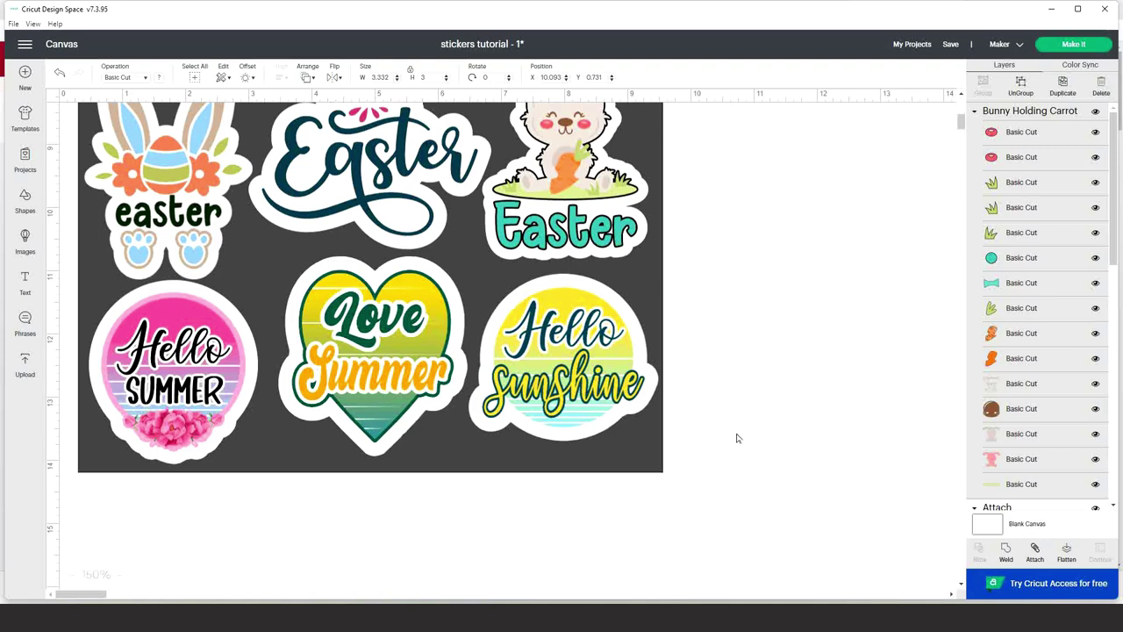
{"action": "scroll", "coordinate": [738, 437], "scroll_direction": "up", "scroll_amount": 4}
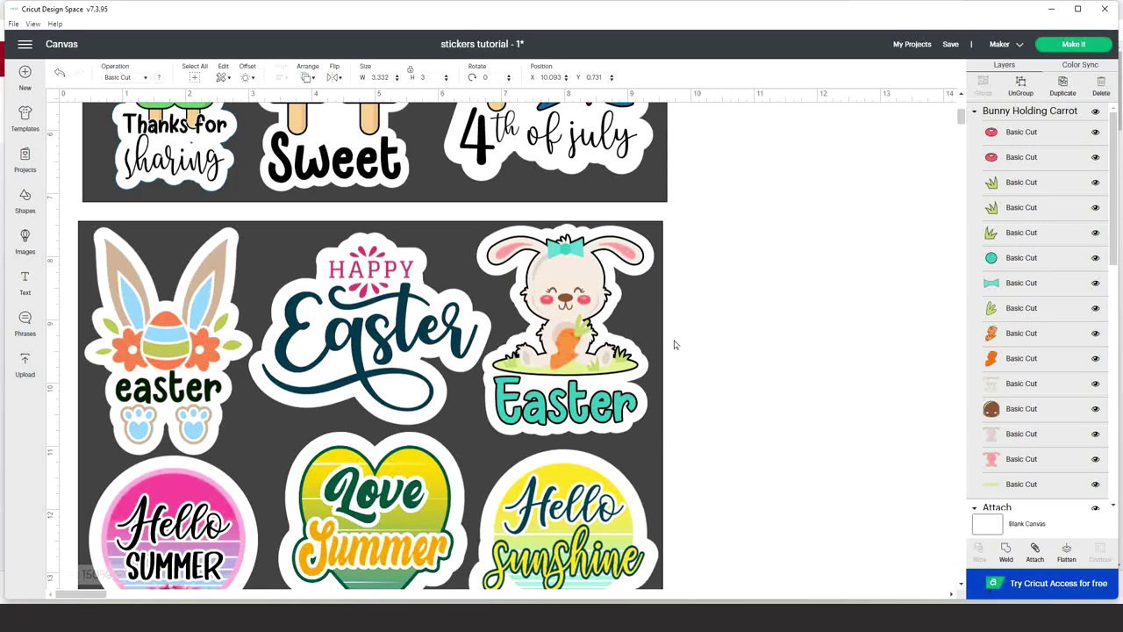
{"action": "scroll", "coordinate": [711, 363], "scroll_direction": "up", "scroll_amount": 4}
{"action": "scroll", "coordinate": [711, 364], "scroll_direction": "up", "scroll_amount": 1}
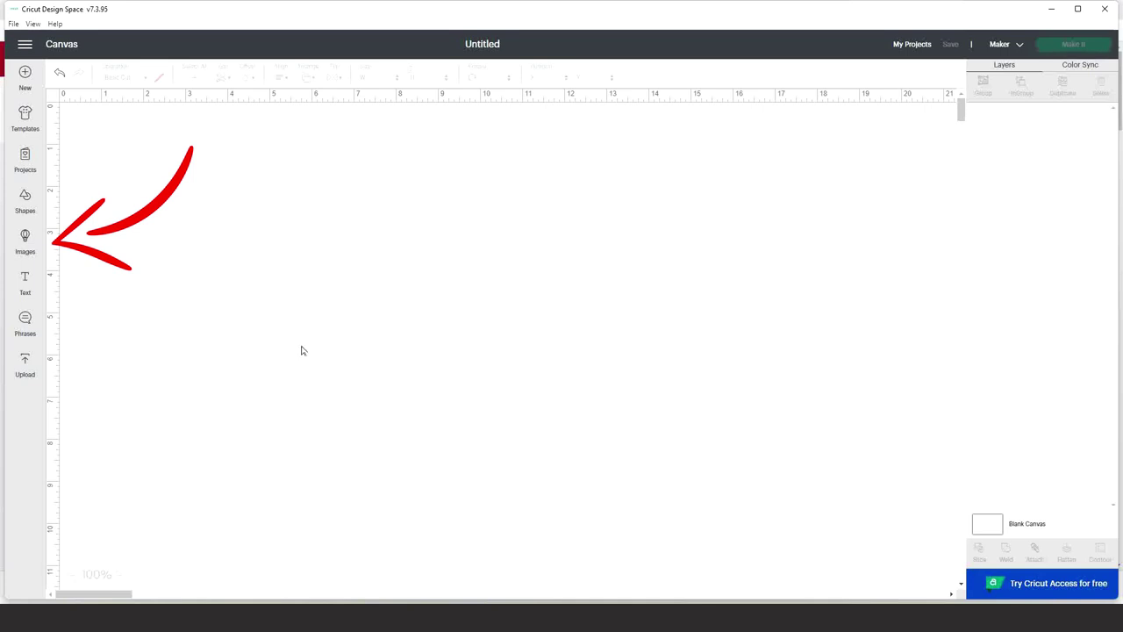
In the blank untitled project, search the image library for "easter" and show only free images.
{"action": "left_click", "coordinate": [27, 246]}
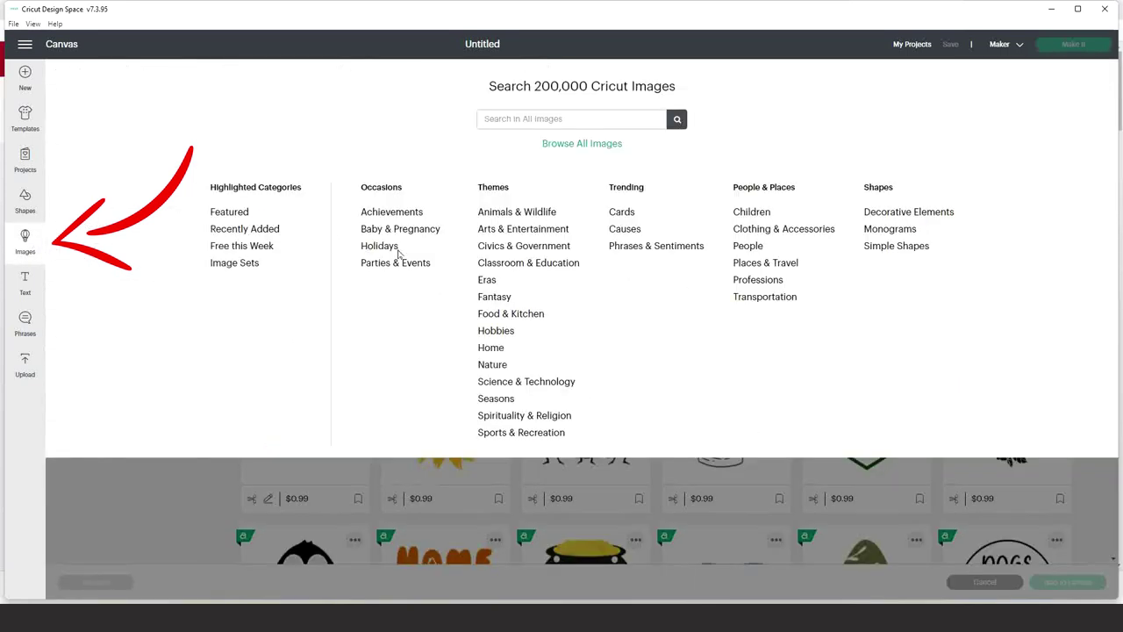
{"action": "left_click", "coordinate": [561, 110]}
{"action": "type", "text": "easte"}
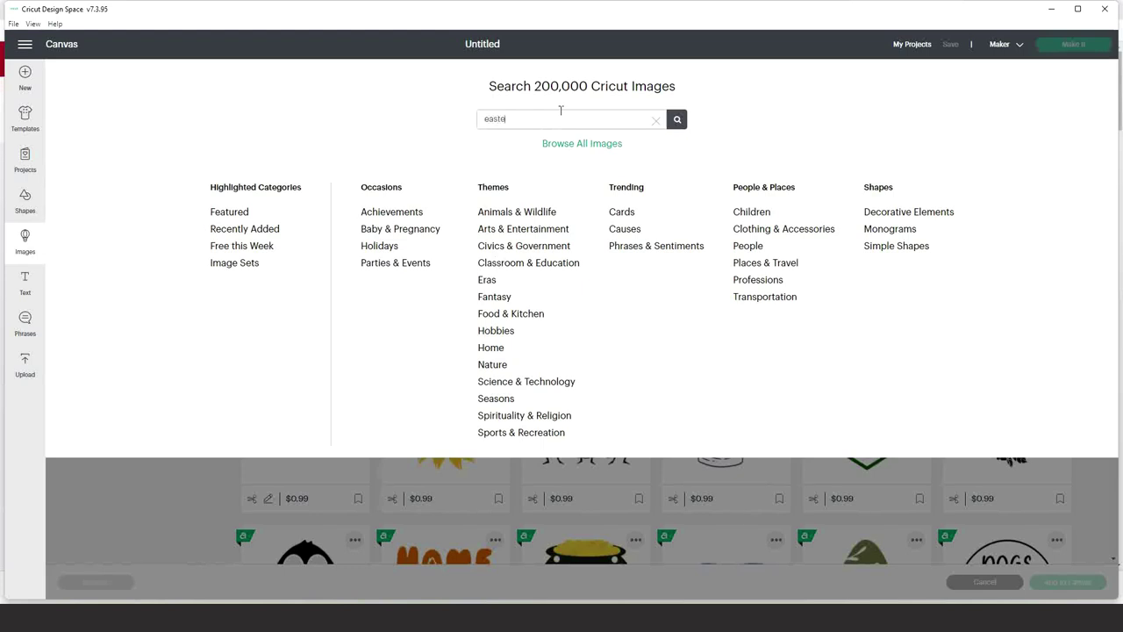
{"action": "type", "text": "r"}
{"action": "key", "text": "Return"}
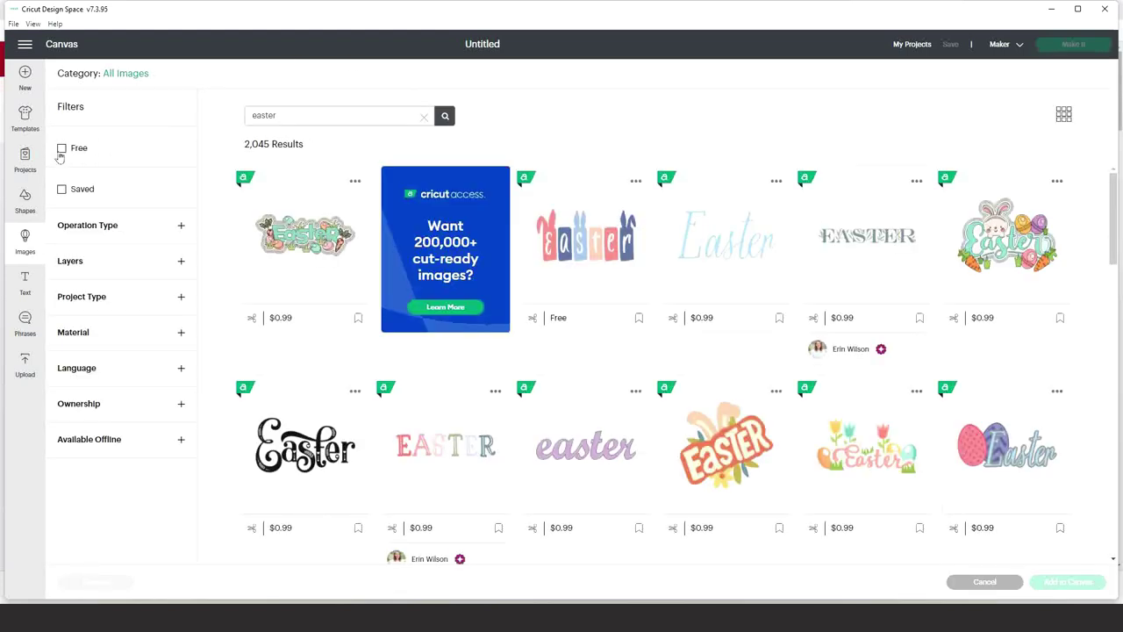
{"action": "left_click", "coordinate": [61, 151]}
Insert the bunny holding a carrot and place it at about X 3.17, Y 1.68 on the canvas, leaving it deselected.
{"action": "scroll", "coordinate": [956, 325], "scroll_direction": "down", "scroll_amount": 2}
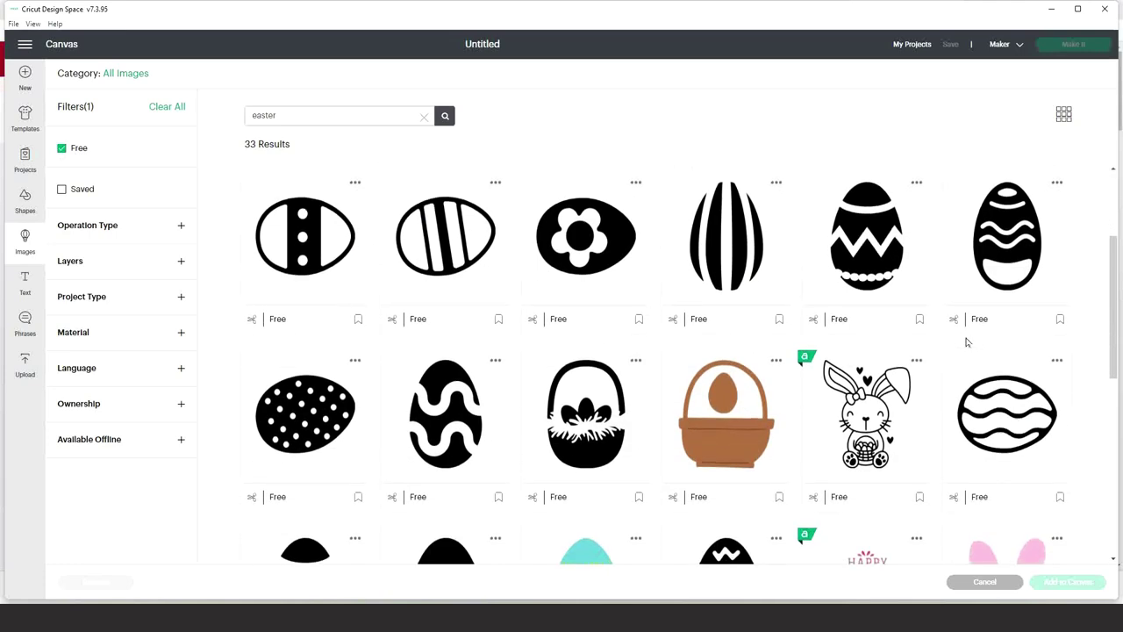
{"action": "scroll", "coordinate": [965, 340], "scroll_direction": "down", "scroll_amount": 5}
{"action": "left_click", "coordinate": [1022, 378]}
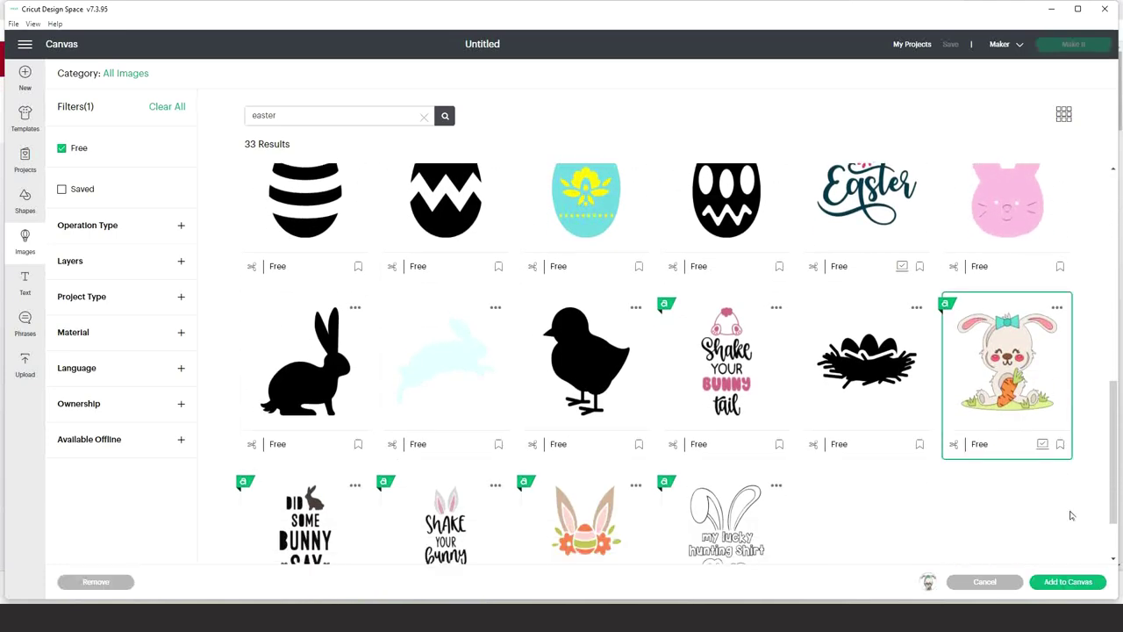
{"action": "left_click", "coordinate": [1082, 588]}
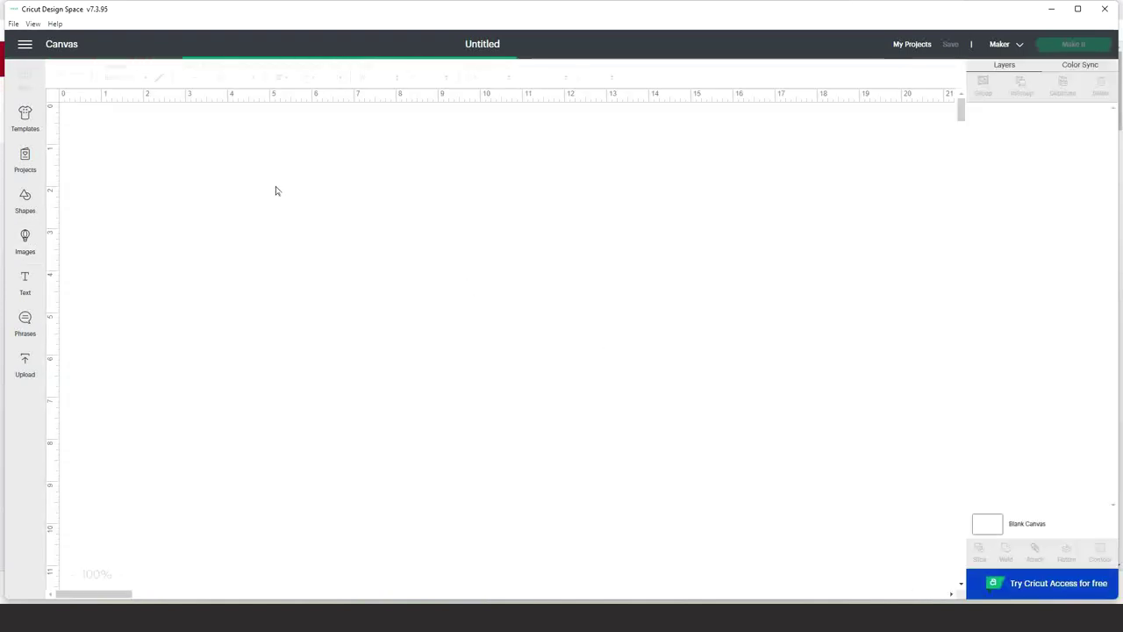
{"action": "left_click_drag", "start_coordinate": [162, 187], "coordinate": [274, 236]}
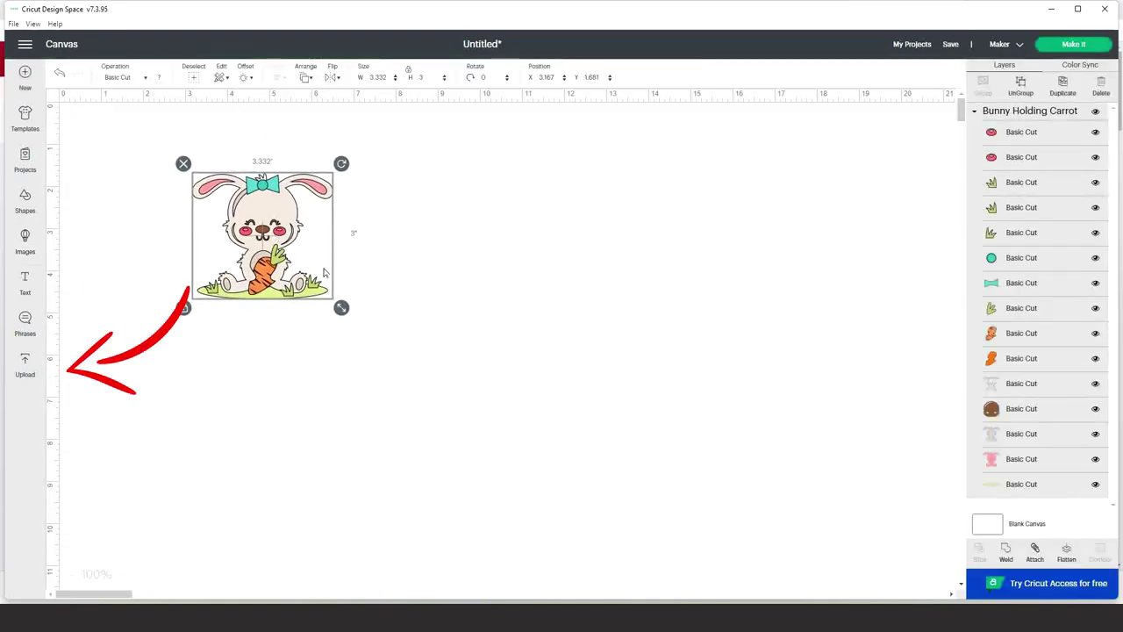
{"action": "left_click", "coordinate": [515, 351]}
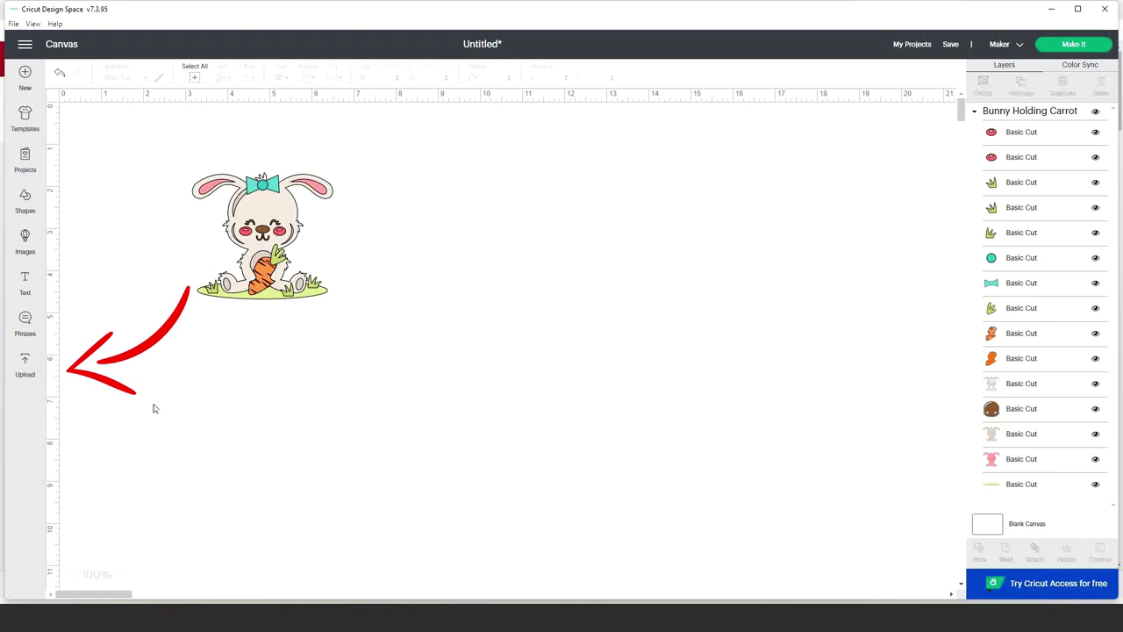
Insert the pink sprinkled popsicle from the recent uploads and place it beside the bunny at about X 8.93, Y 1.93.
{"action": "left_click", "coordinate": [24, 364]}
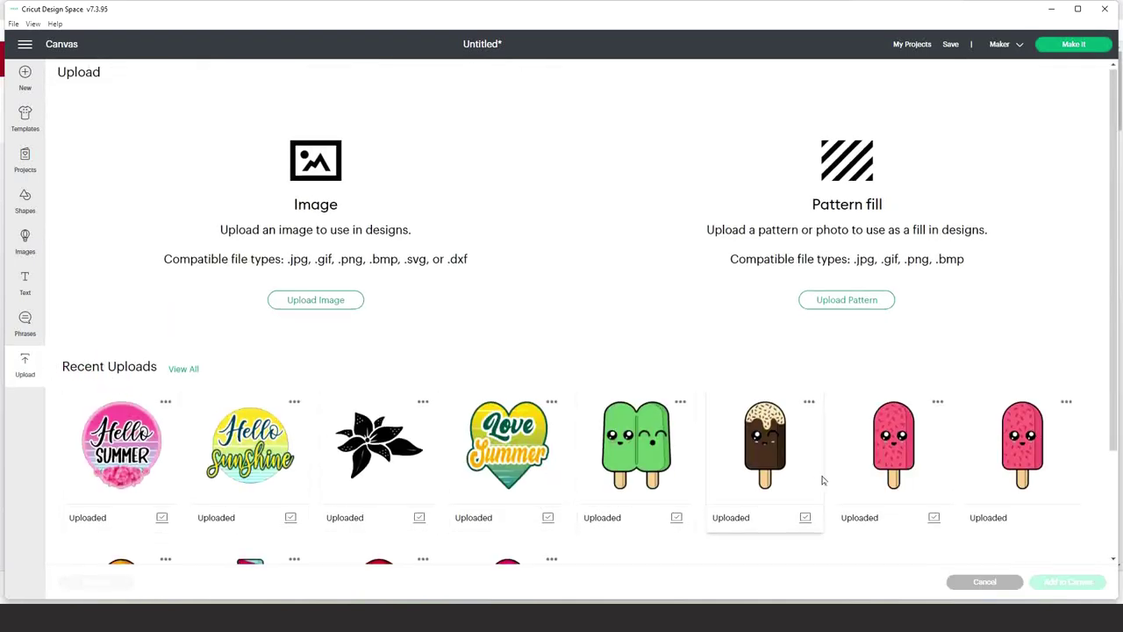
{"action": "scroll", "coordinate": [823, 480], "scroll_direction": "down", "scroll_amount": 1}
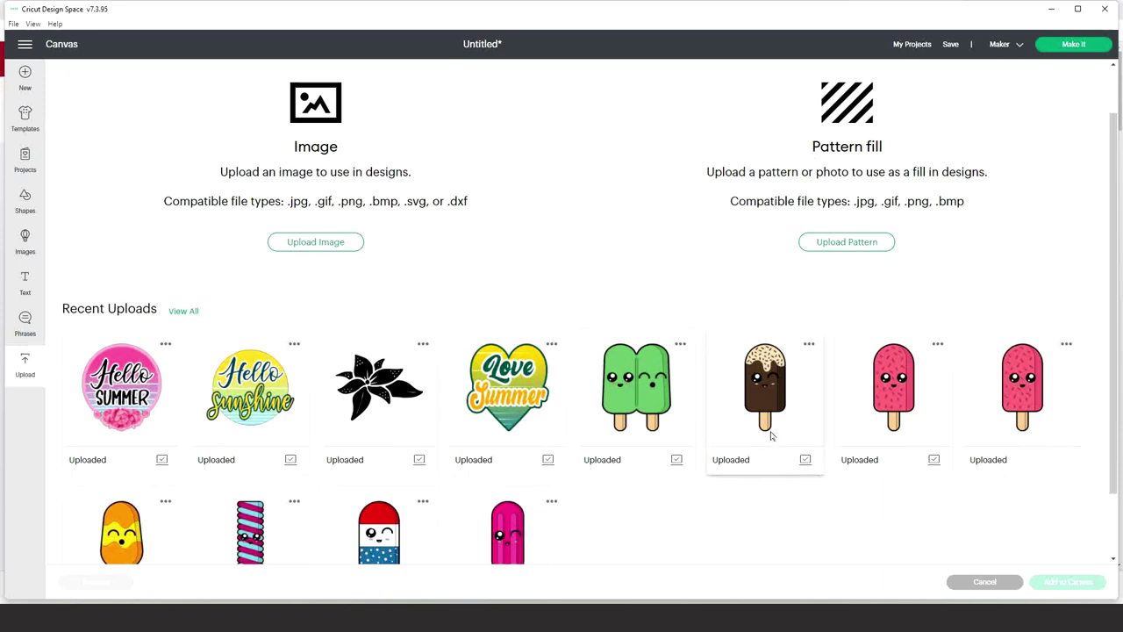
{"action": "scroll", "coordinate": [715, 429], "scroll_direction": "down", "scroll_amount": 1}
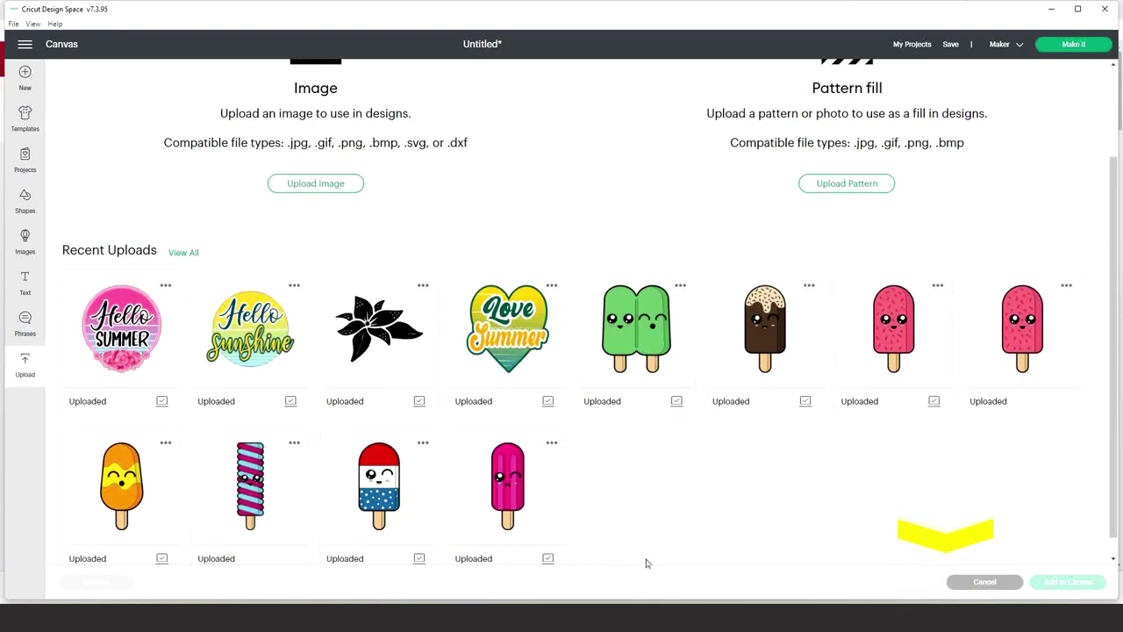
{"action": "left_click", "coordinate": [894, 342]}
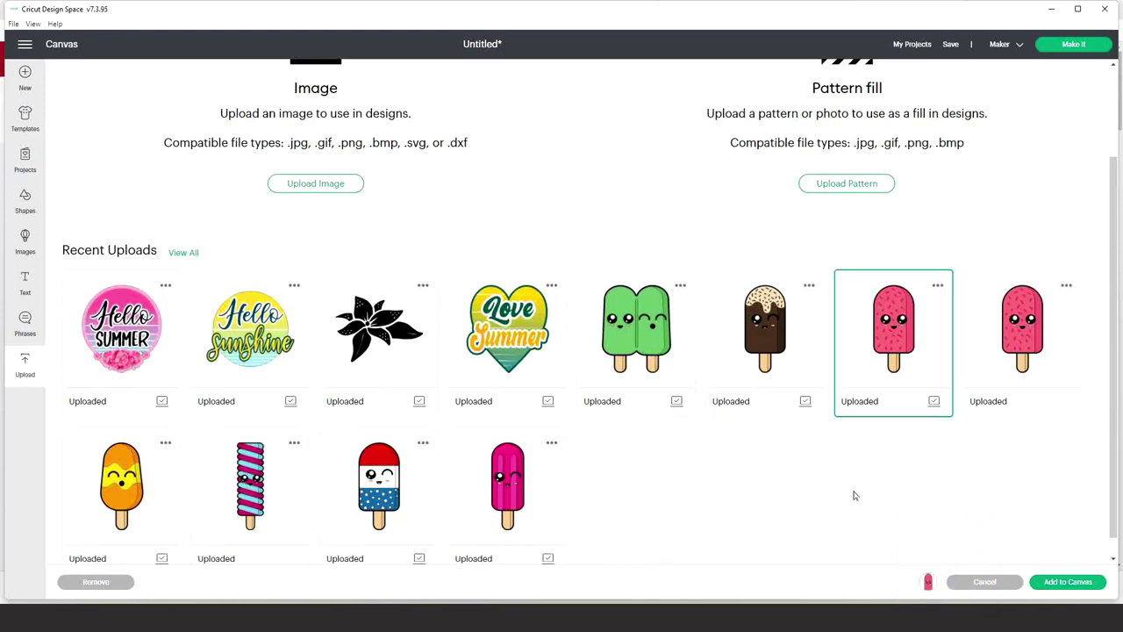
{"action": "left_click", "coordinate": [1074, 588]}
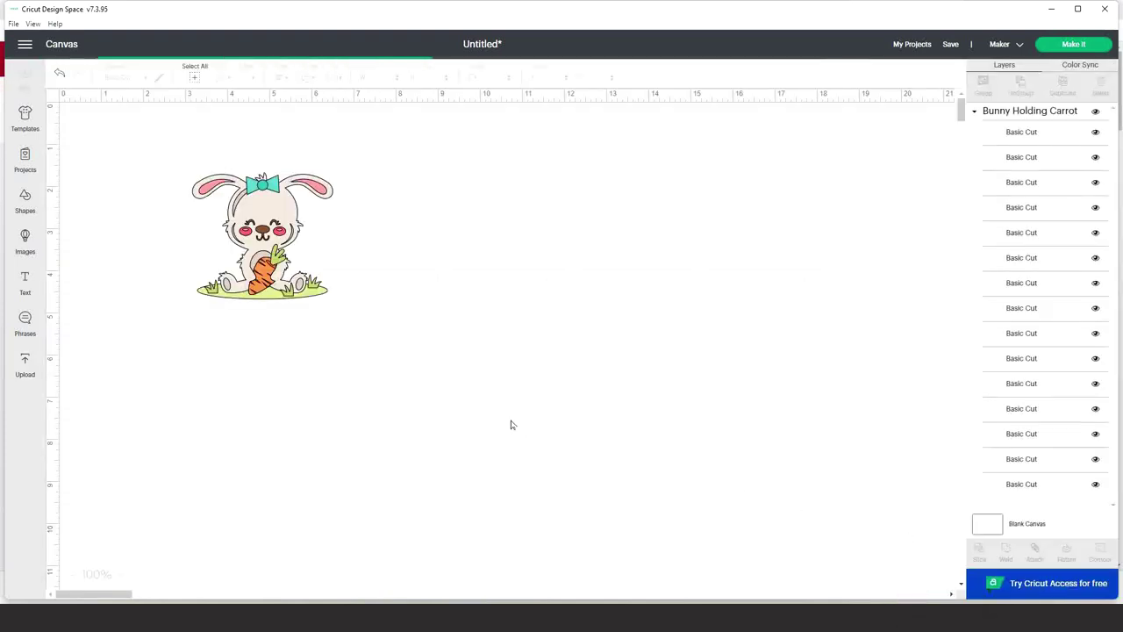
{"action": "left_click_drag", "start_coordinate": [130, 221], "coordinate": [485, 281]}
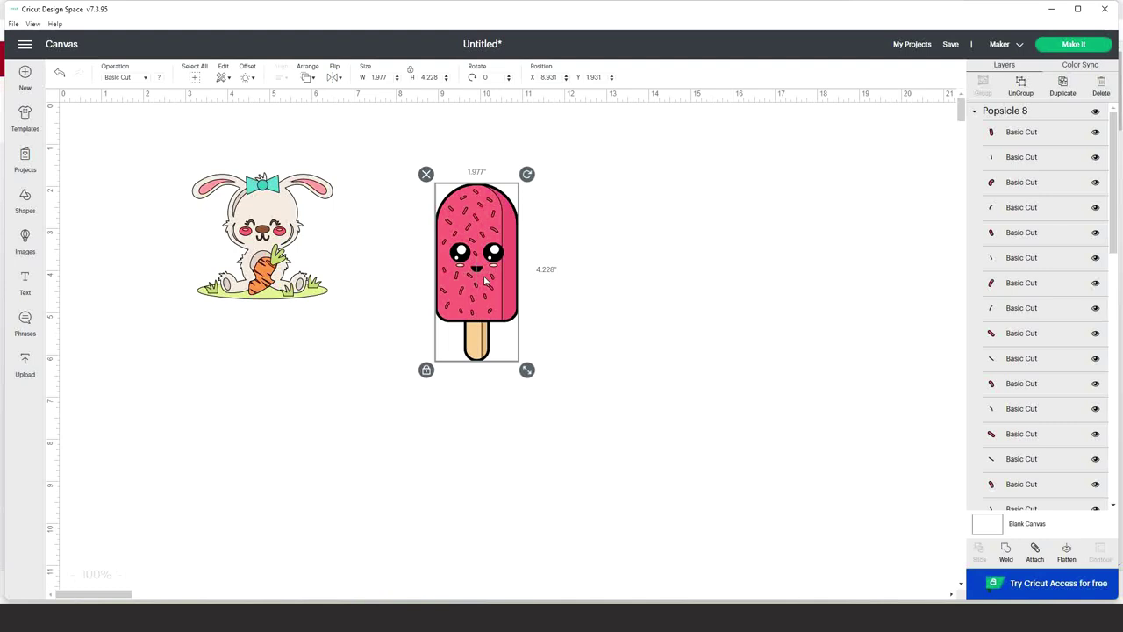
Move the popsicle to start near the 11-inch horizontal ruler mark and the bunny to about X 4.19, Y 2.44.
{"action": "left_click_drag", "start_coordinate": [485, 281], "coordinate": [562, 259]}
{"action": "left_click", "coordinate": [563, 297]}
{"action": "left_click_drag", "start_coordinate": [265, 272], "coordinate": [309, 305]}
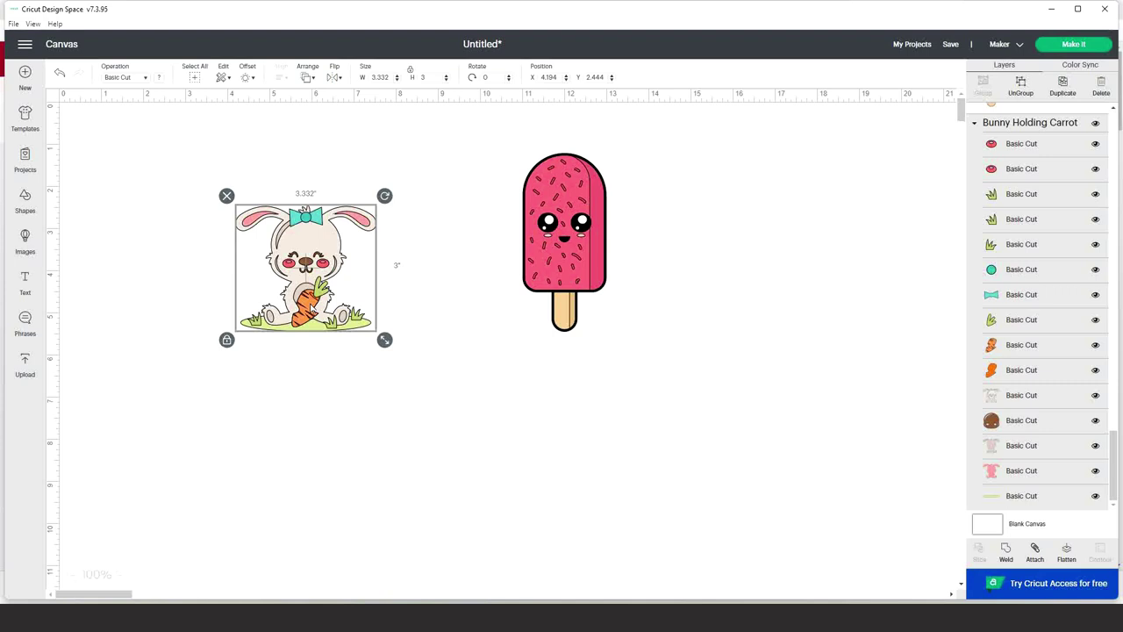
{"action": "left_click", "coordinate": [343, 417]}
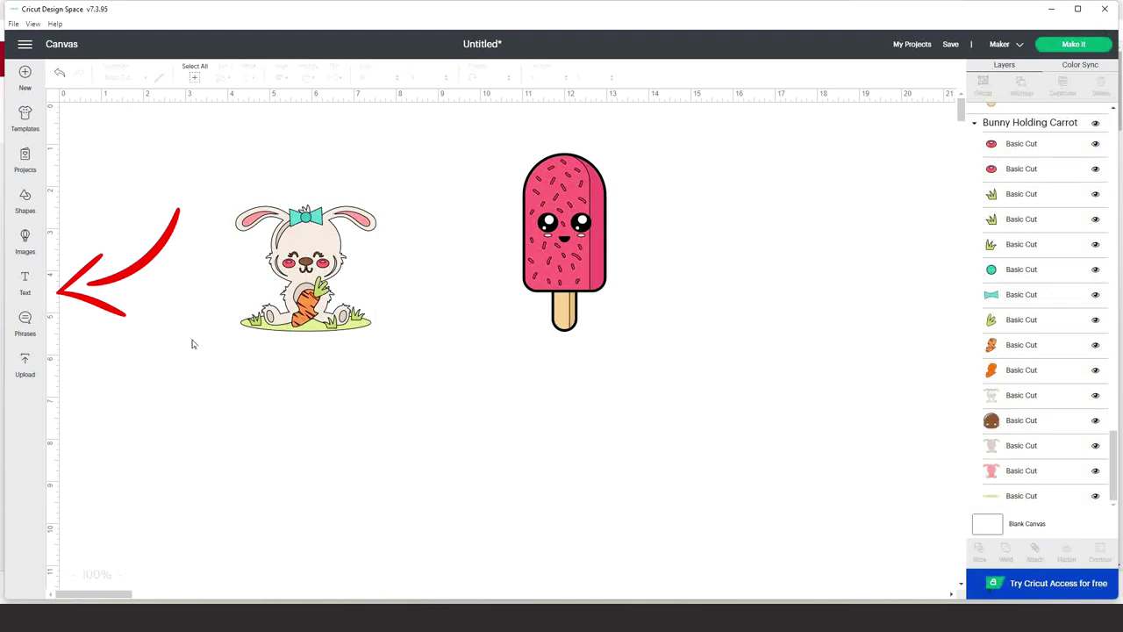
Add the text "Easter" and place it directly under the bunny at about X 4.19, Y 5.44.
{"action": "left_click", "coordinate": [26, 293]}
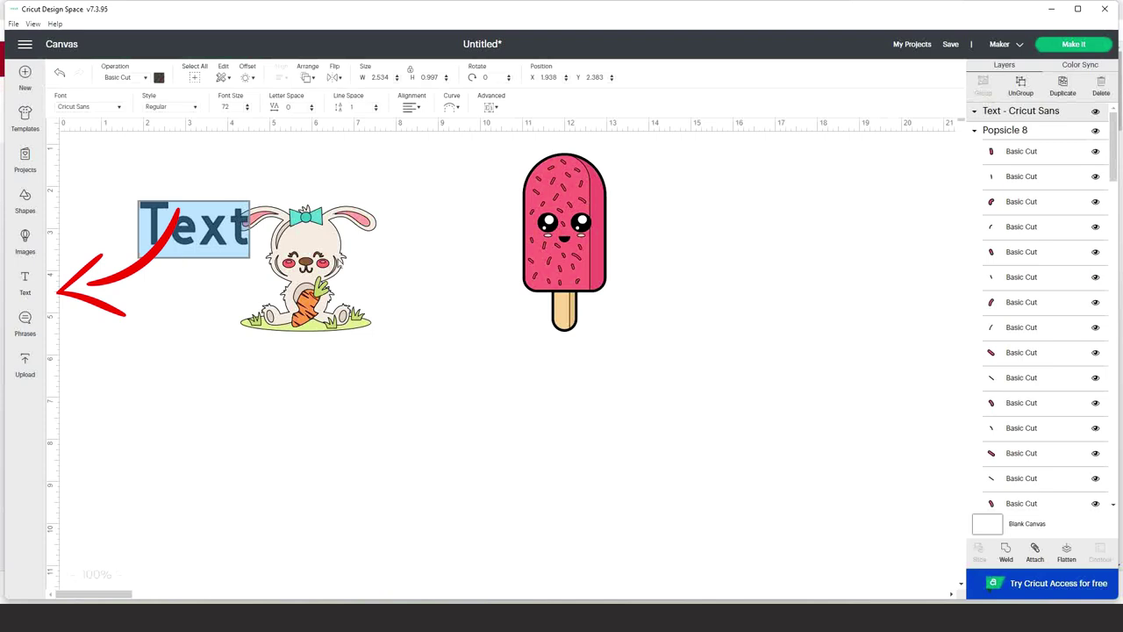
{"action": "type", "text": "Easter"}
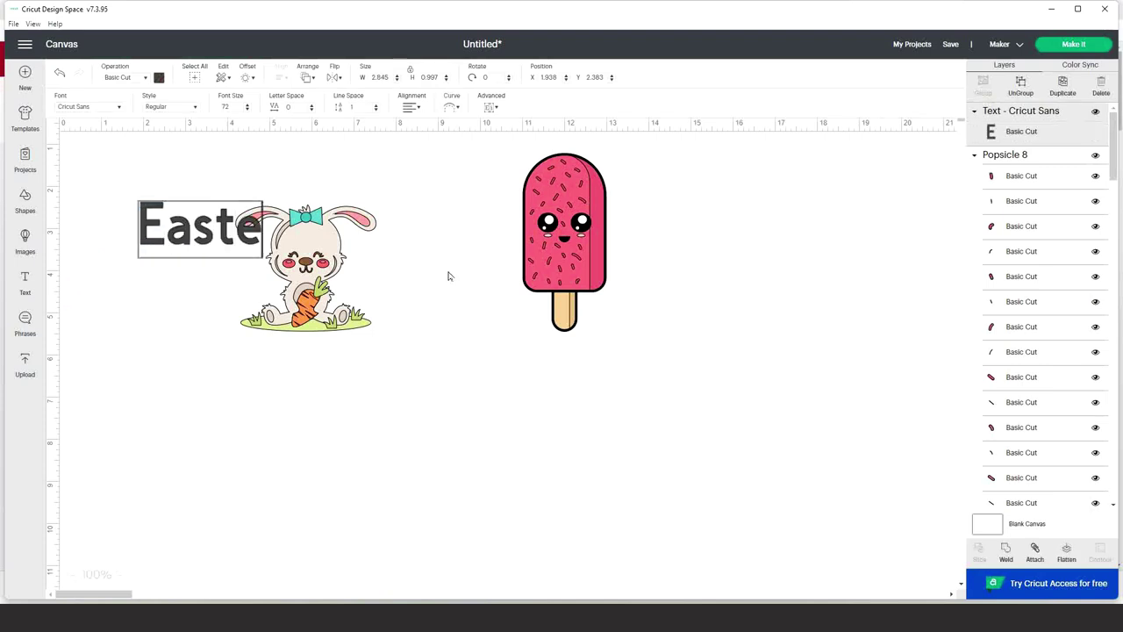
{"action": "left_click", "coordinate": [309, 414]}
{"action": "left_click_drag", "start_coordinate": [215, 244], "coordinate": [307, 373]}
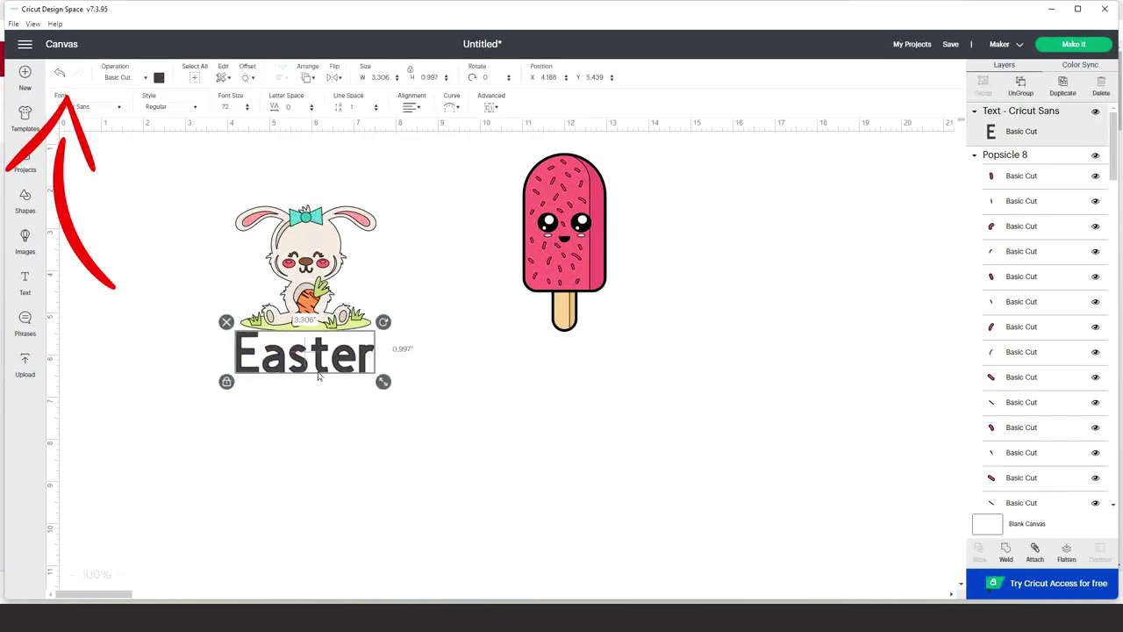
Browse the Cricut and system fonts, search the system fonts for "larys" and apply Larys Manice Demo to the Easter text.
{"action": "left_click", "coordinate": [117, 107]}
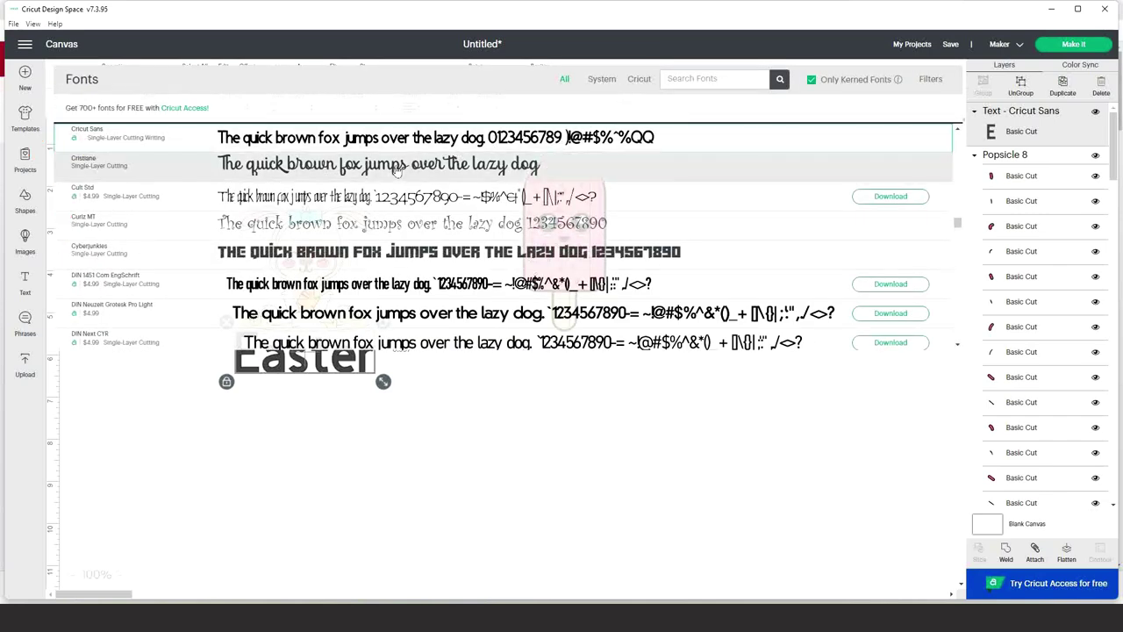
{"action": "scroll", "coordinate": [474, 171], "scroll_direction": "down", "scroll_amount": 3}
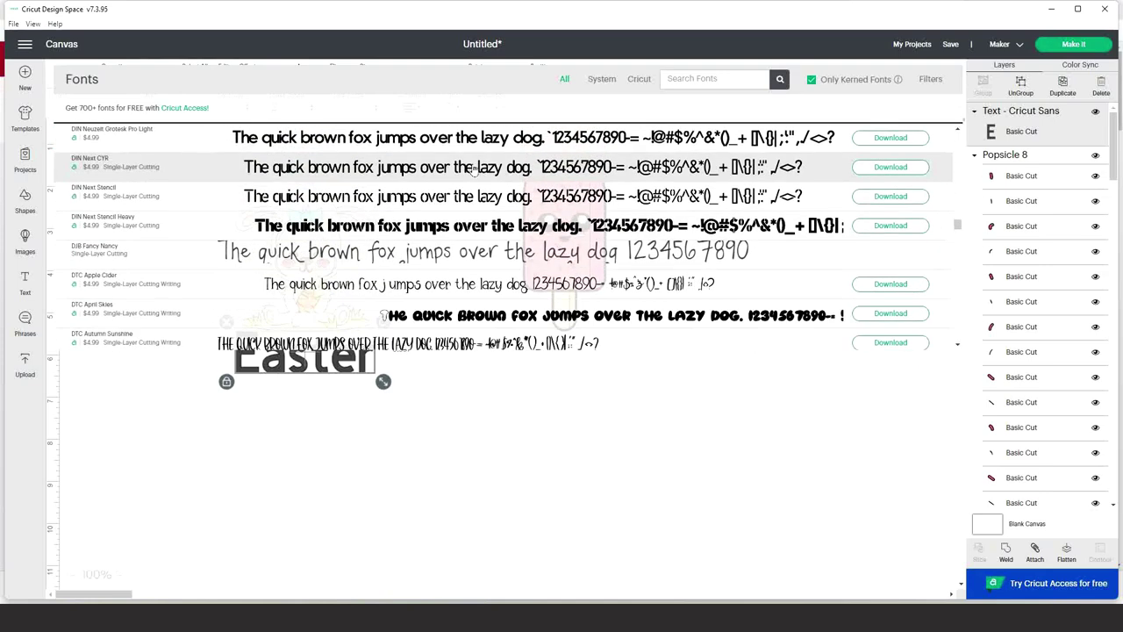
{"action": "left_click", "coordinate": [640, 79]}
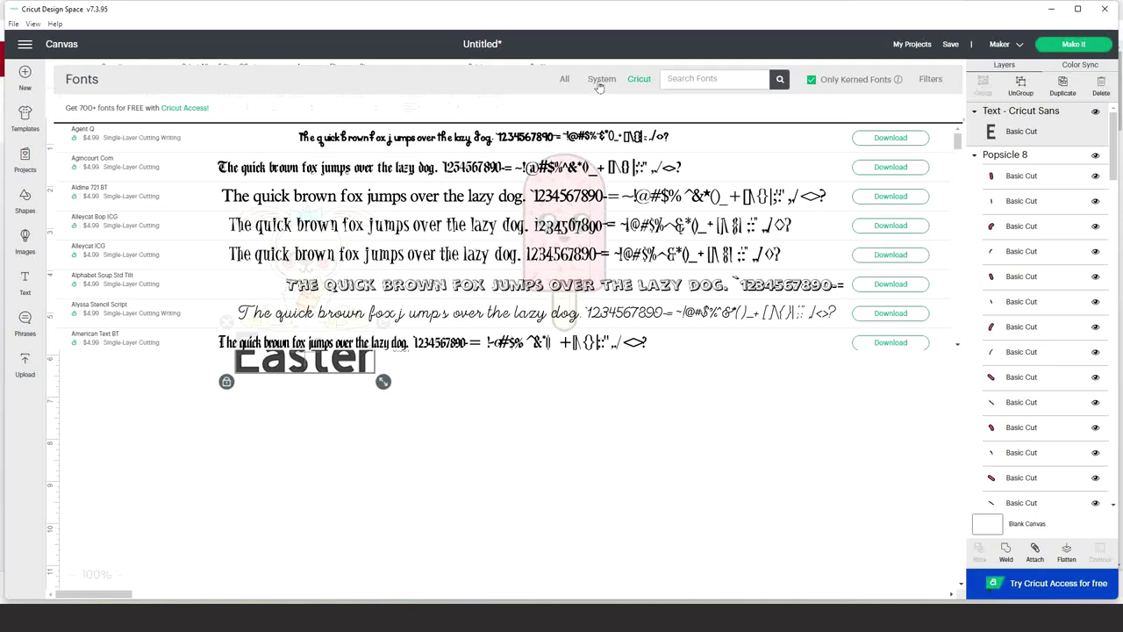
{"action": "left_click", "coordinate": [600, 83]}
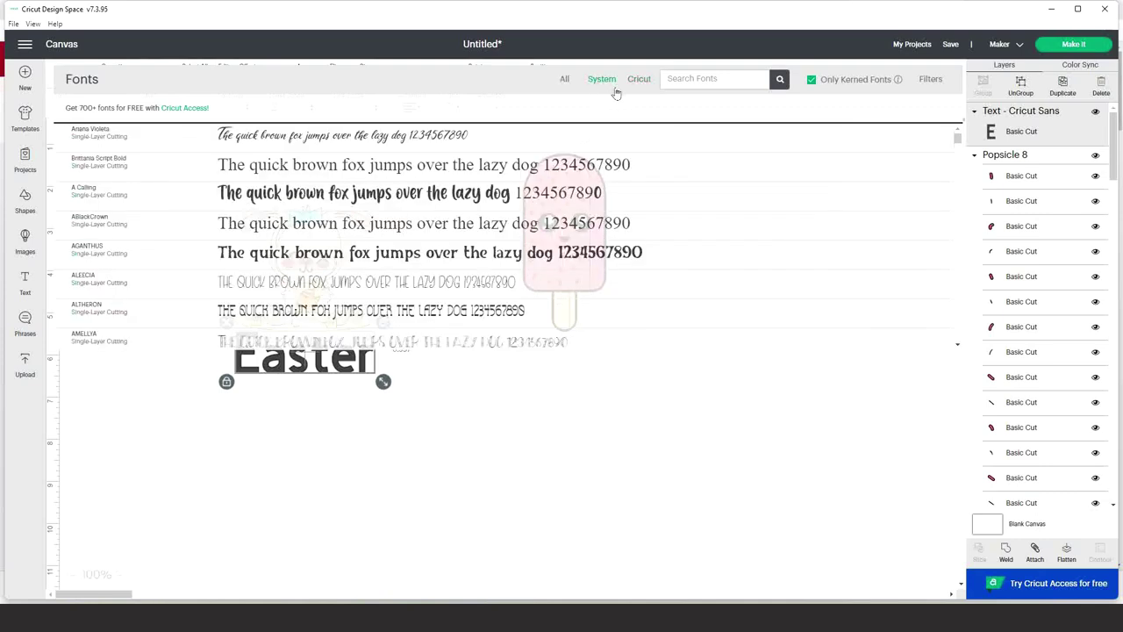
{"action": "scroll", "coordinate": [434, 180], "scroll_direction": "down", "scroll_amount": 1}
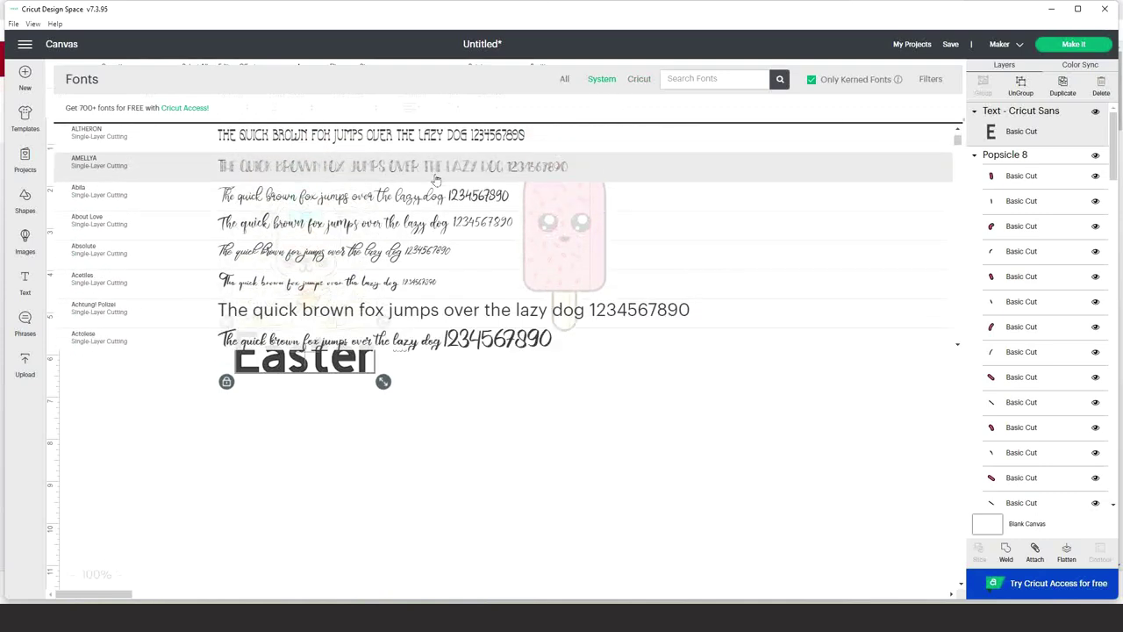
{"action": "scroll", "coordinate": [436, 179], "scroll_direction": "down", "scroll_amount": 3}
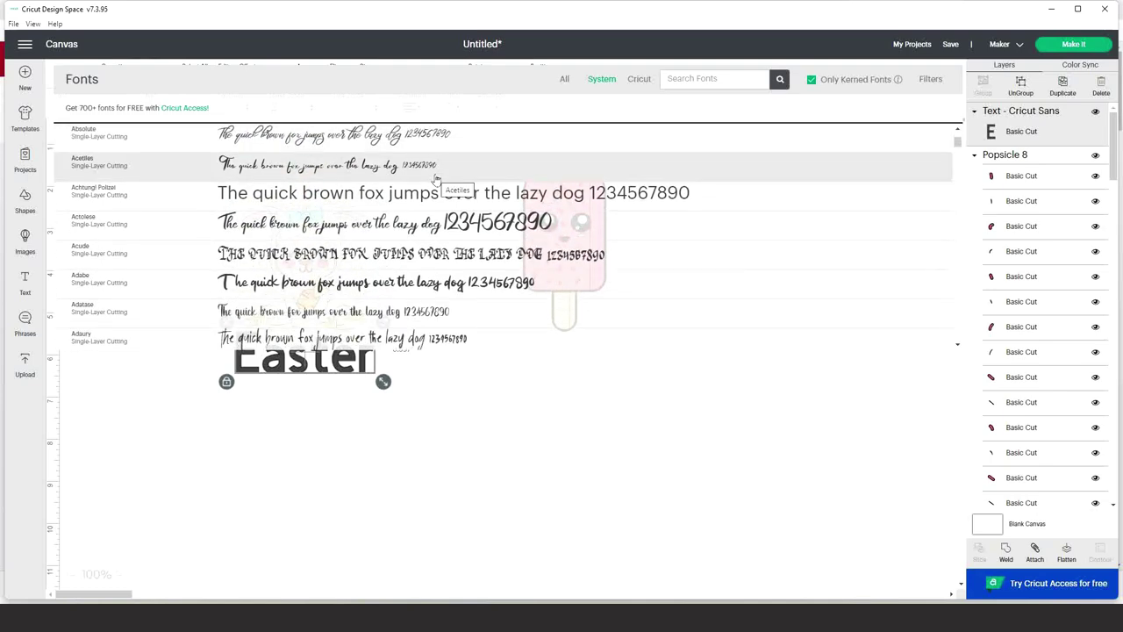
{"action": "scroll", "coordinate": [436, 179], "scroll_direction": "up", "scroll_amount": 6}
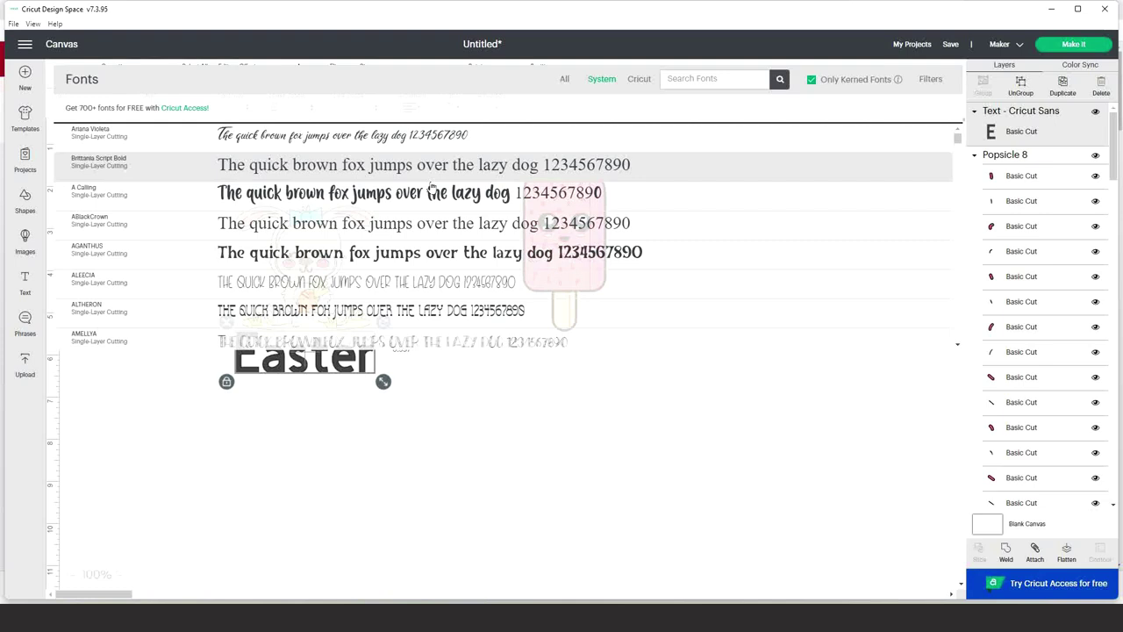
{"action": "left_click", "coordinate": [696, 78]}
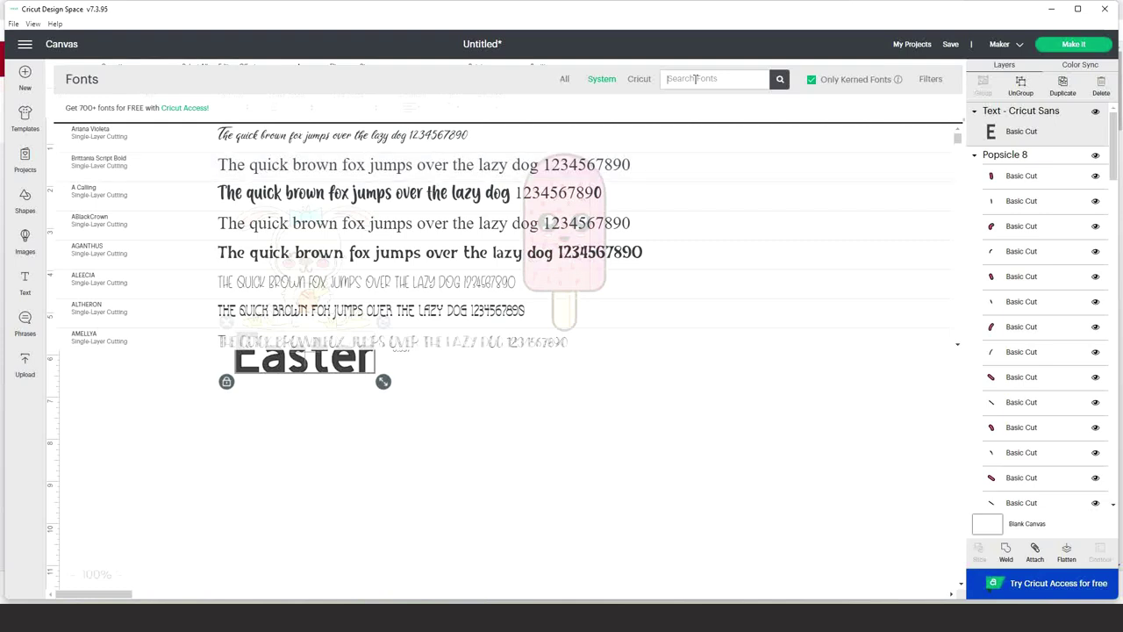
{"action": "type", "text": "larys"}
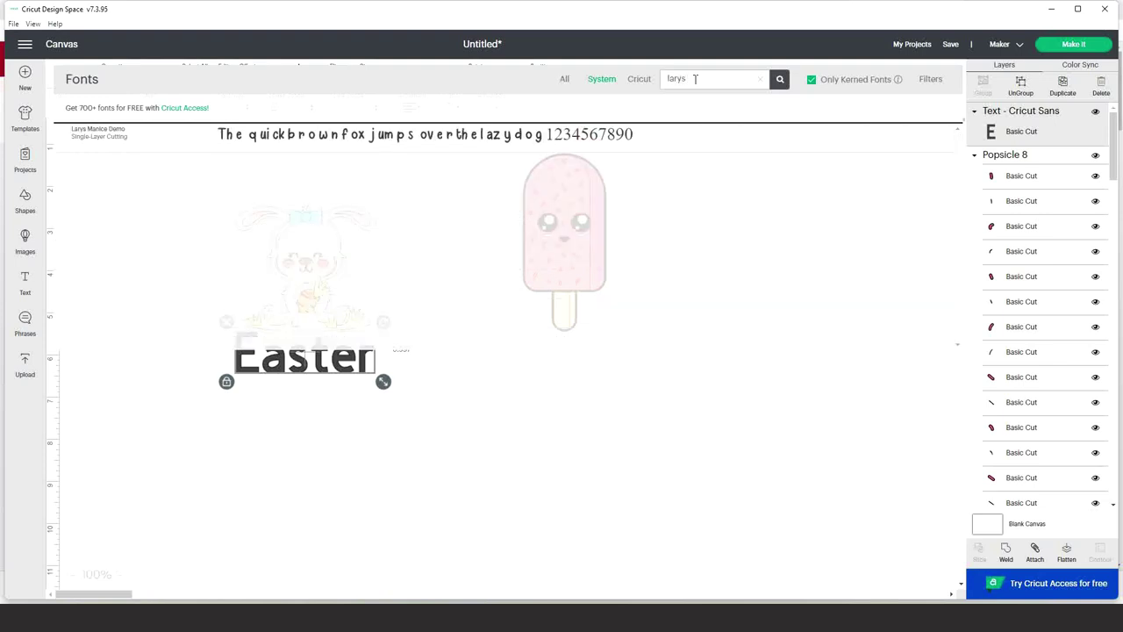
{"action": "left_click", "coordinate": [452, 140]}
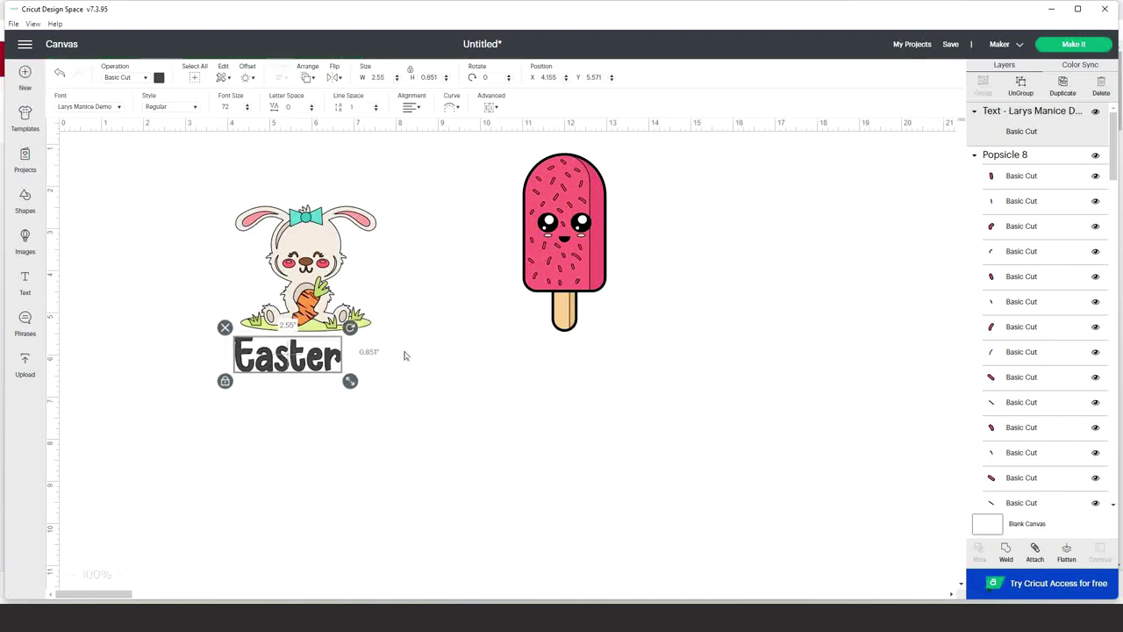
Enlarge the Easter text to about 3.26 in wide and center it horizontally with the bunny.
{"action": "mouse_move", "coordinate": [349, 379]}
{"action": "left_mouse_down"}
{"action": "mouse_move", "coordinate": [370, 388]}
{"action": "mouse_move", "coordinate": [364, 375]}
{"action": "left_mouse_up"}
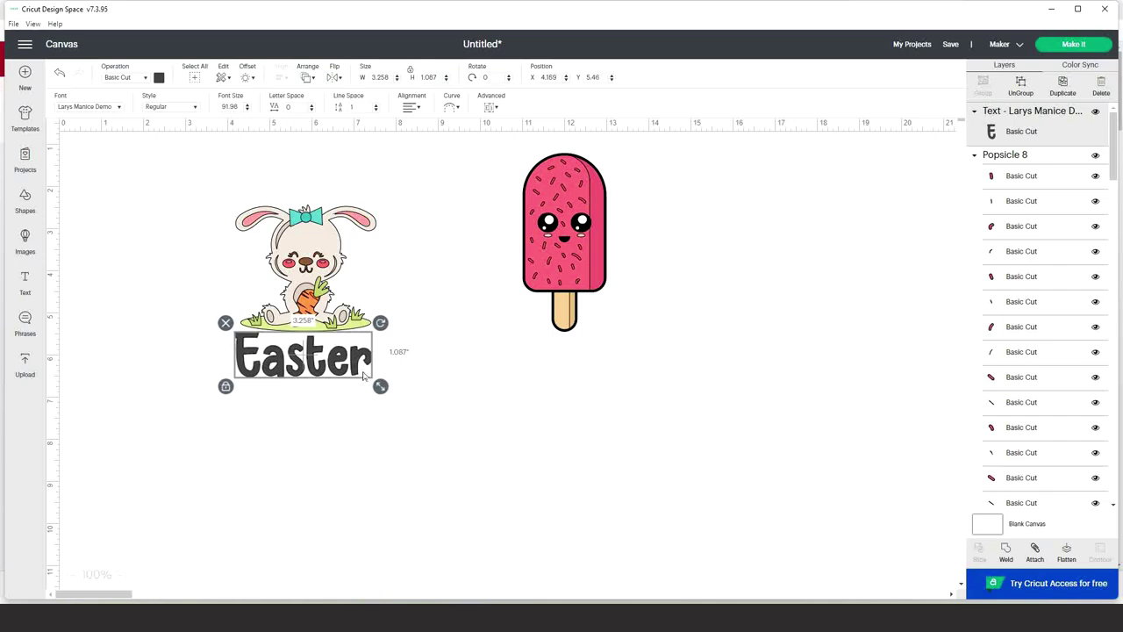
{"action": "left_click", "coordinate": [408, 409]}
{"action": "mouse_move", "coordinate": [414, 457]}
{"action": "left_mouse_down"}
{"action": "mouse_move", "coordinate": [289, 406]}
{"action": "mouse_move", "coordinate": [223, 278]}
{"action": "mouse_move", "coordinate": [214, 183]}
{"action": "left_mouse_up"}
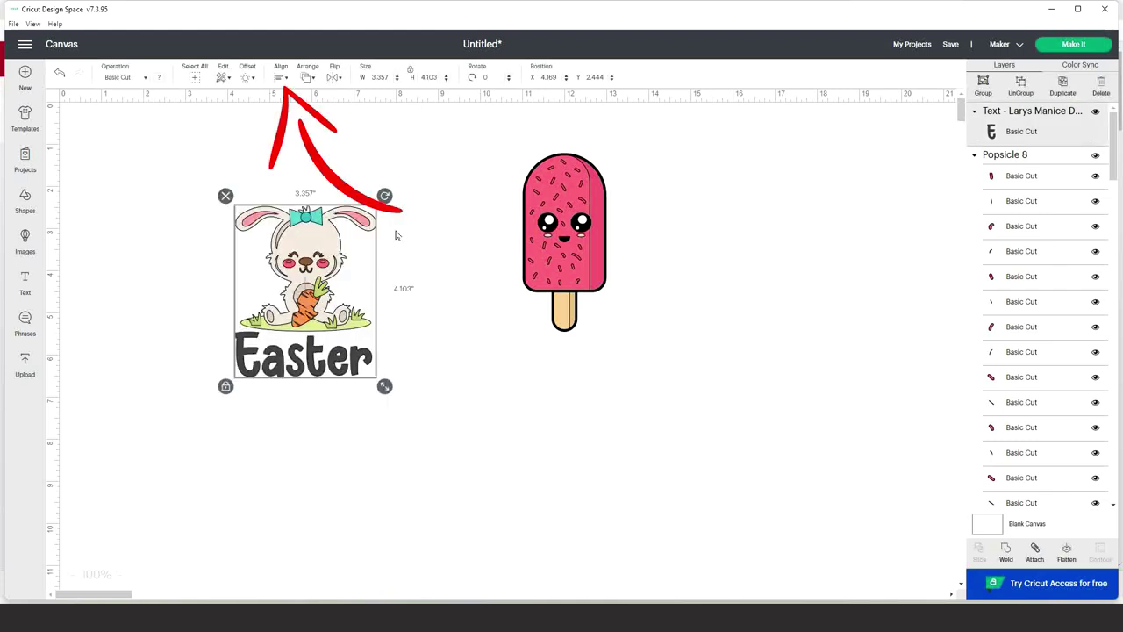
{"action": "left_click", "coordinate": [281, 76]}
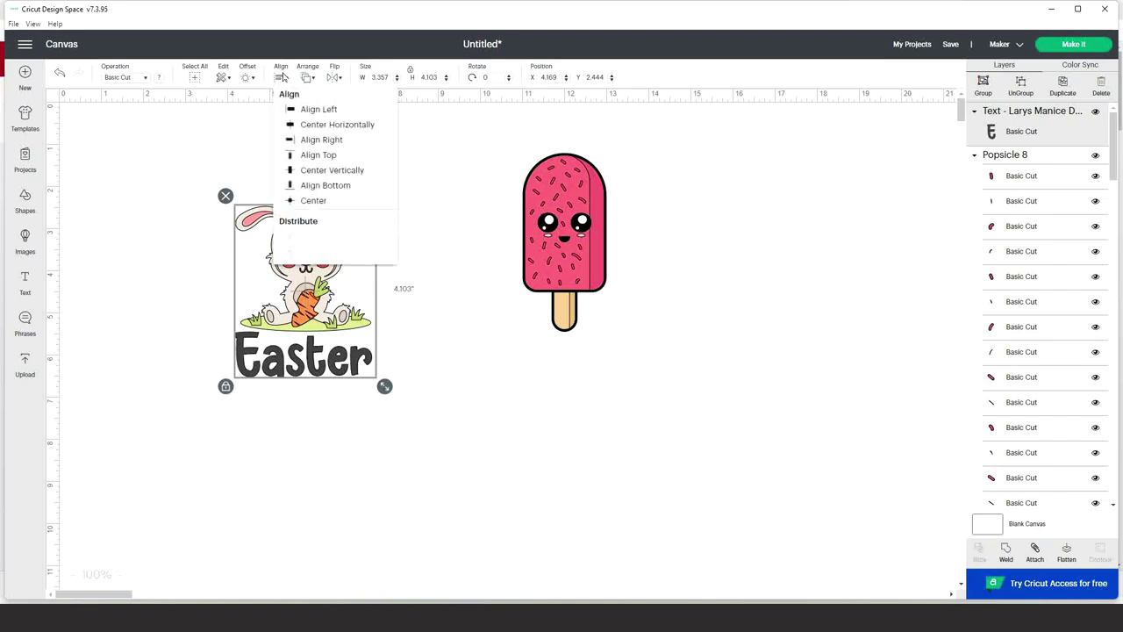
{"action": "left_click", "coordinate": [307, 125]}
{"action": "left_click", "coordinate": [413, 311]}
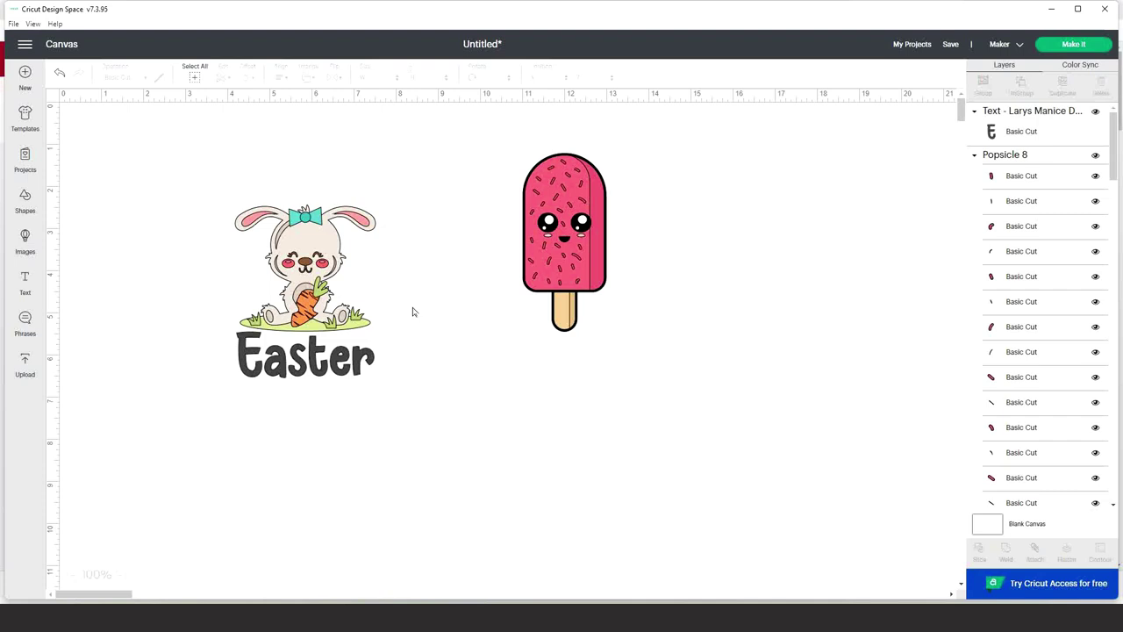
Recolor the Easter text teal green, using the material color that matches the bunny's bow.
{"action": "left_click", "coordinate": [326, 365]}
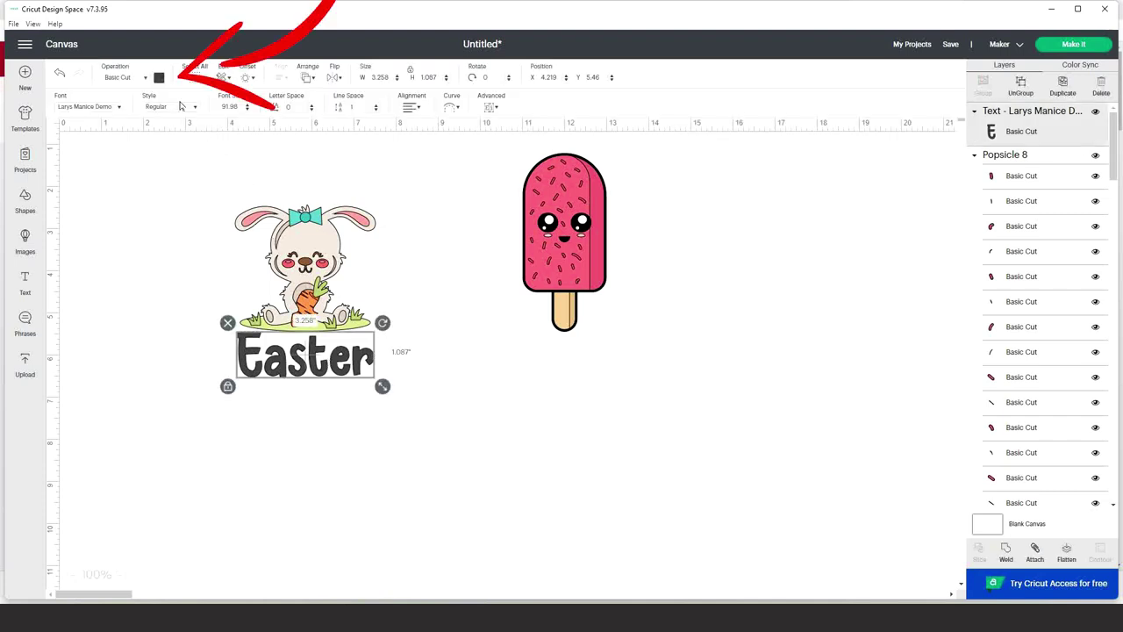
{"action": "left_click", "coordinate": [158, 78]}
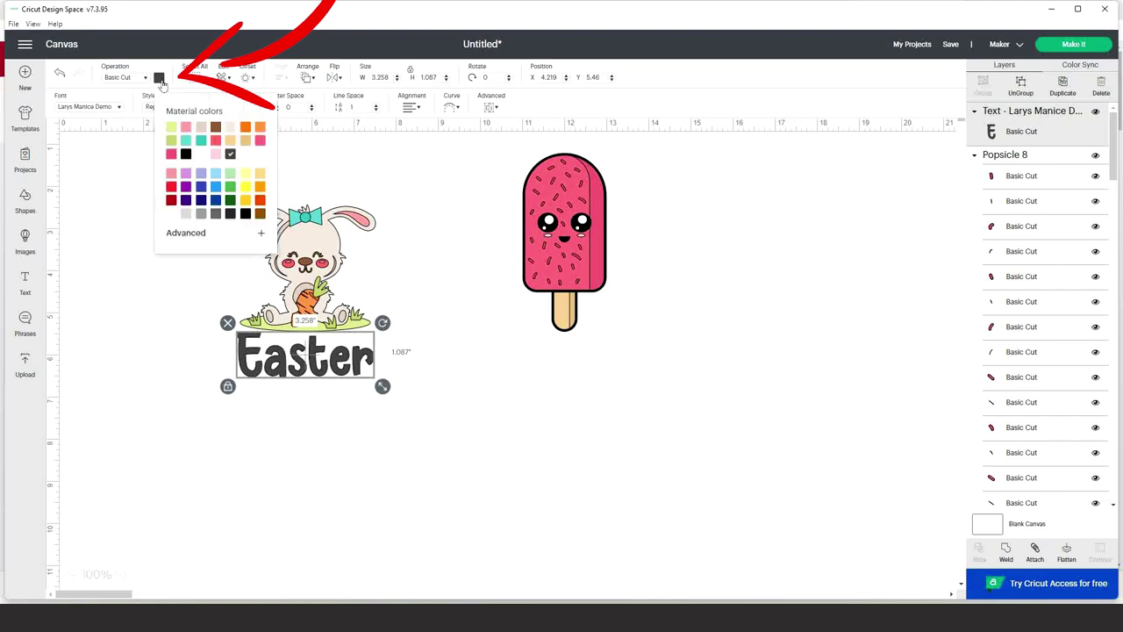
{"action": "left_click", "coordinate": [201, 142]}
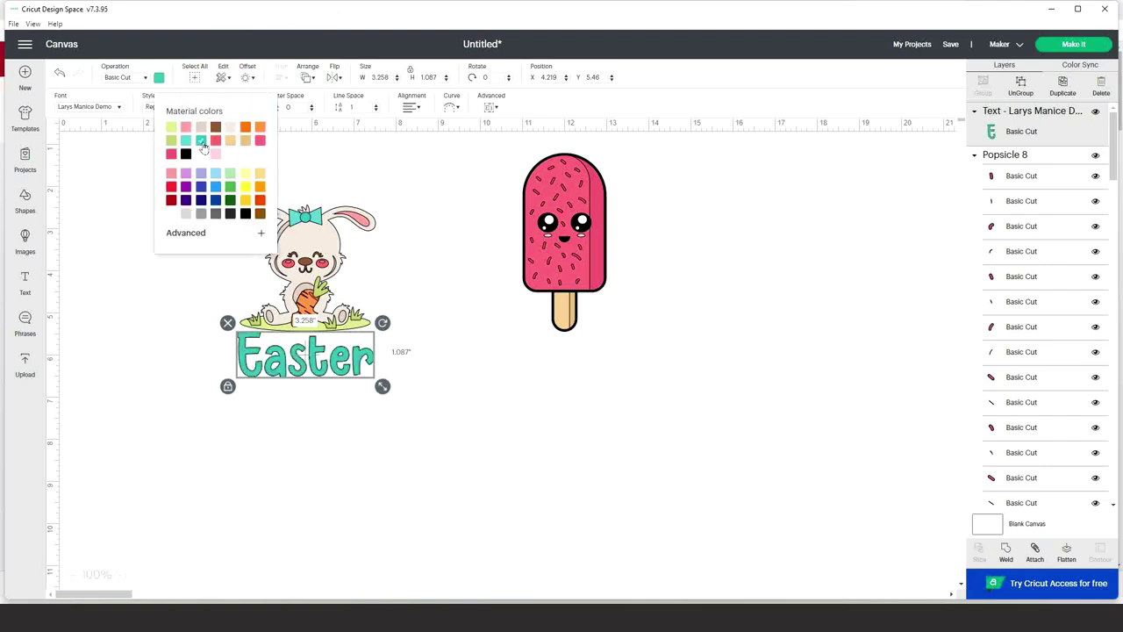
{"action": "left_click", "coordinate": [210, 186]}
Add a 0.025 in offset with rounded corners and welded offsets around the bunny.
{"action": "left_click_drag", "start_coordinate": [207, 180], "coordinate": [280, 218]}
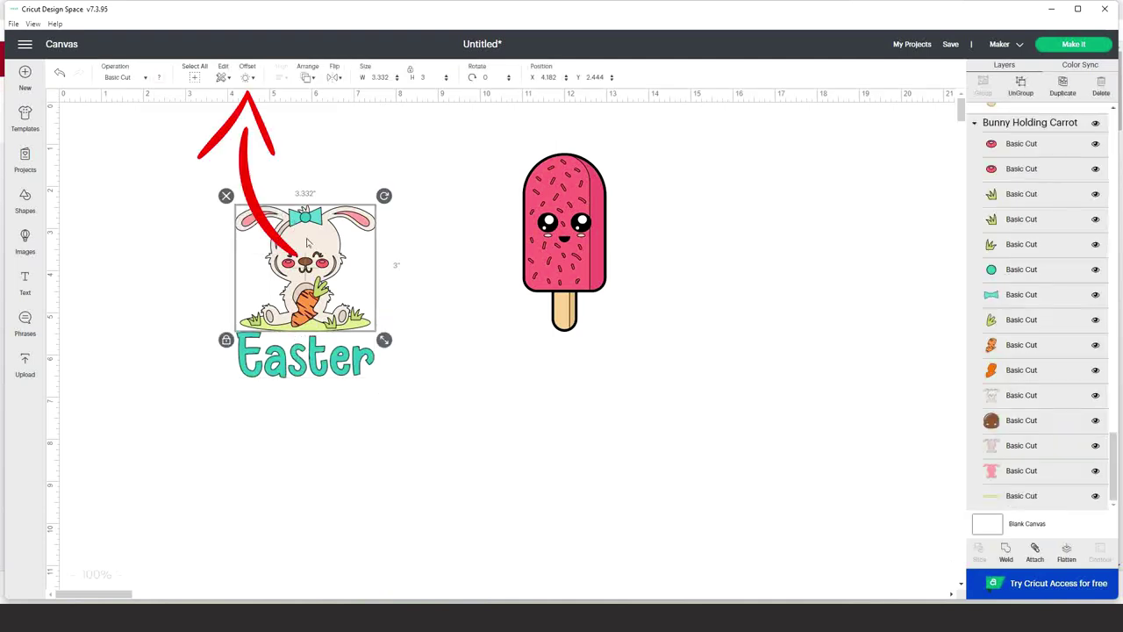
{"action": "left_click", "coordinate": [249, 79]}
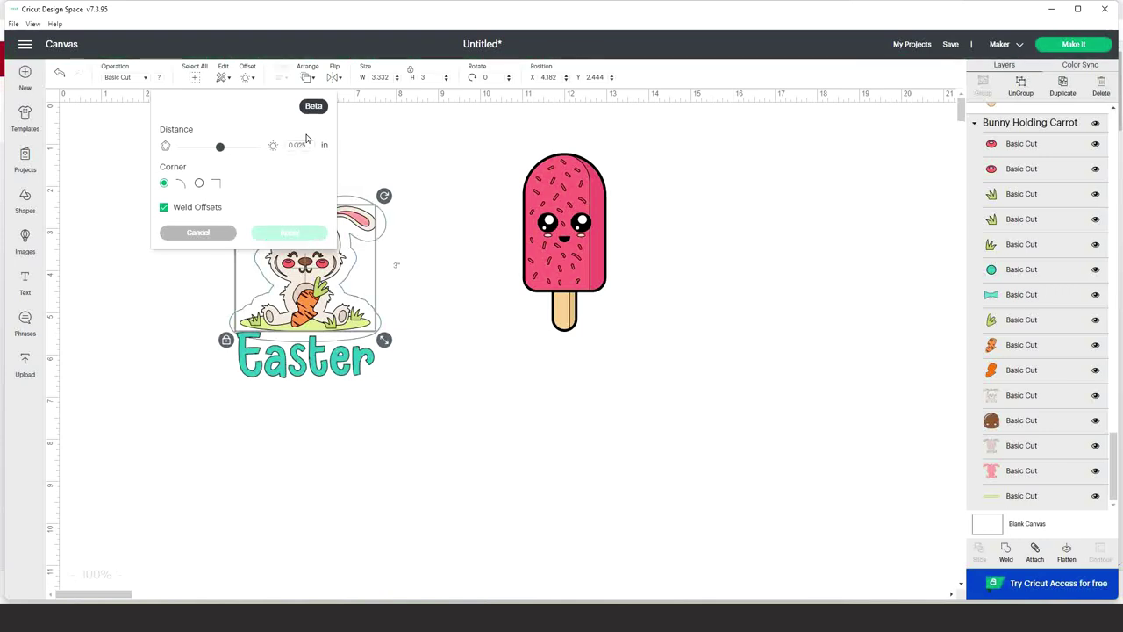
{"action": "left_click", "coordinate": [321, 233]}
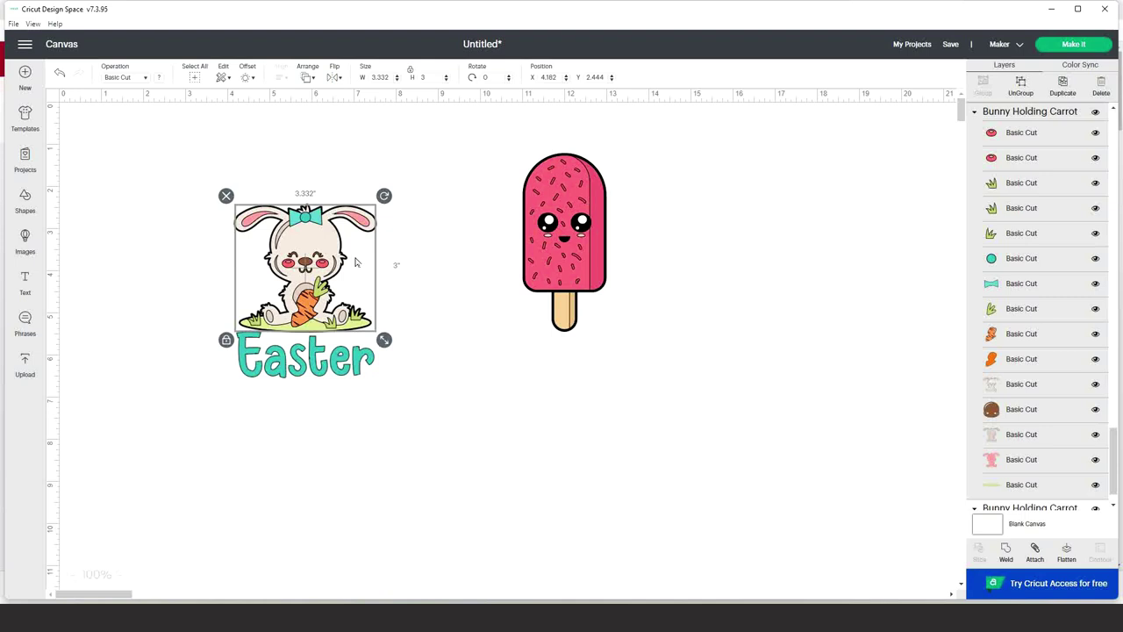
Add a 0.025 in offset with rounded corners around the Easter text, leaving everything deselected.
{"action": "left_click", "coordinate": [371, 367]}
{"action": "left_click", "coordinate": [247, 78]}
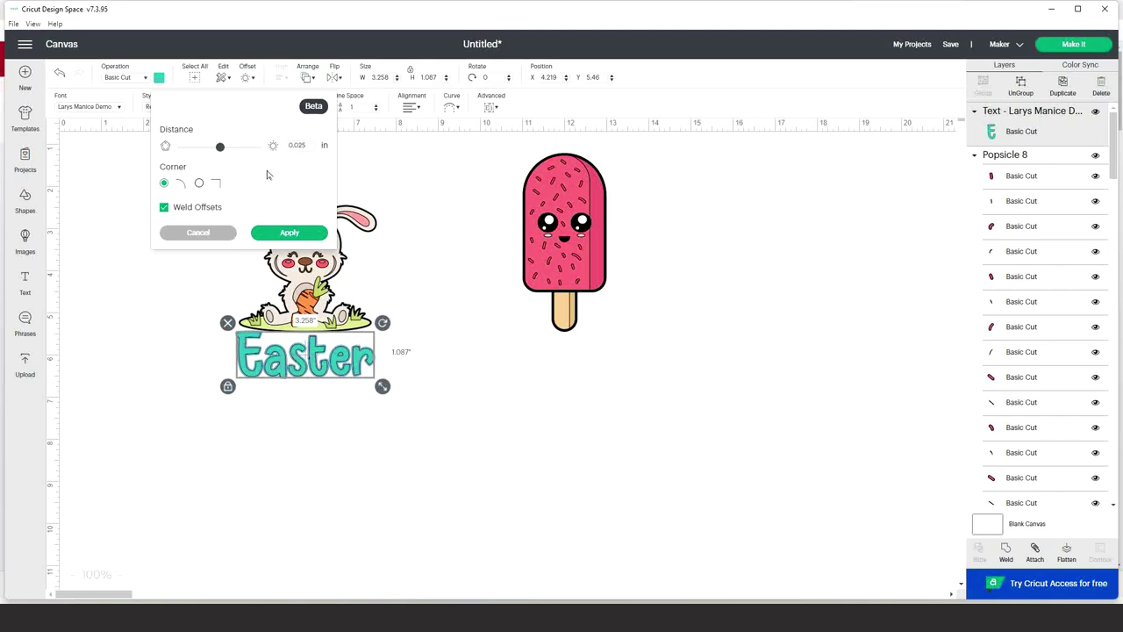
{"action": "mouse_move", "coordinate": [220, 150]}
{"action": "left_mouse_down"}
{"action": "mouse_move", "coordinate": [239, 156]}
{"action": "mouse_move", "coordinate": [220, 159]}
{"action": "left_mouse_up"}
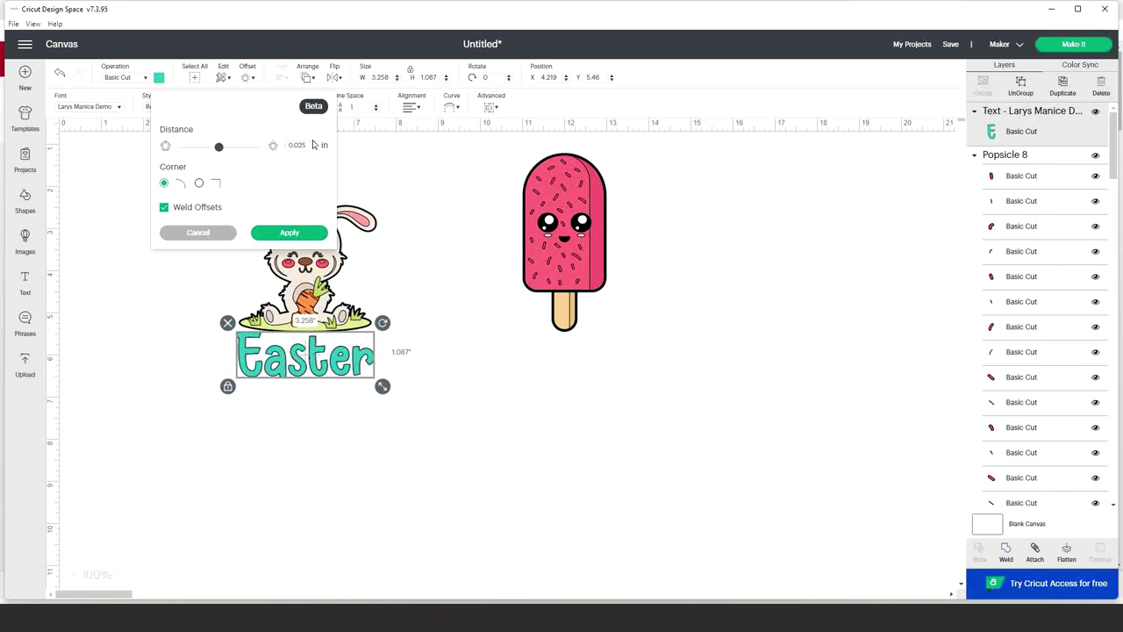
{"action": "left_click", "coordinate": [290, 232]}
{"action": "left_click", "coordinate": [431, 306]}
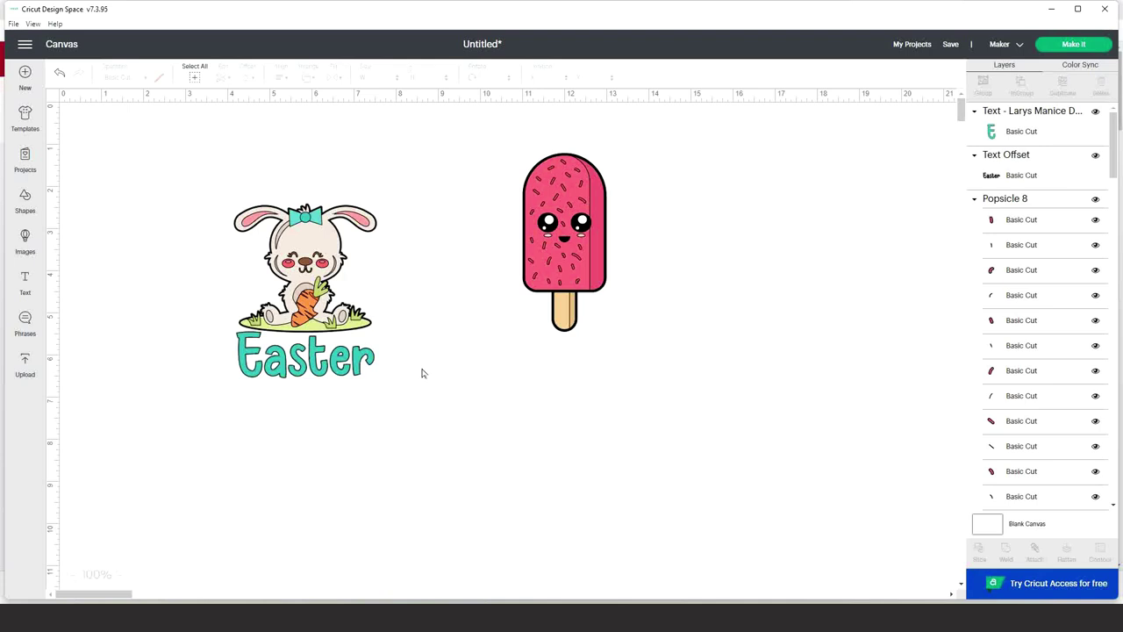
Add a rounded, welded outer offset around the bunny and Easter text together, making the sticker about 3.88 by 4.65 in.
{"action": "left_click", "coordinate": [377, 231]}
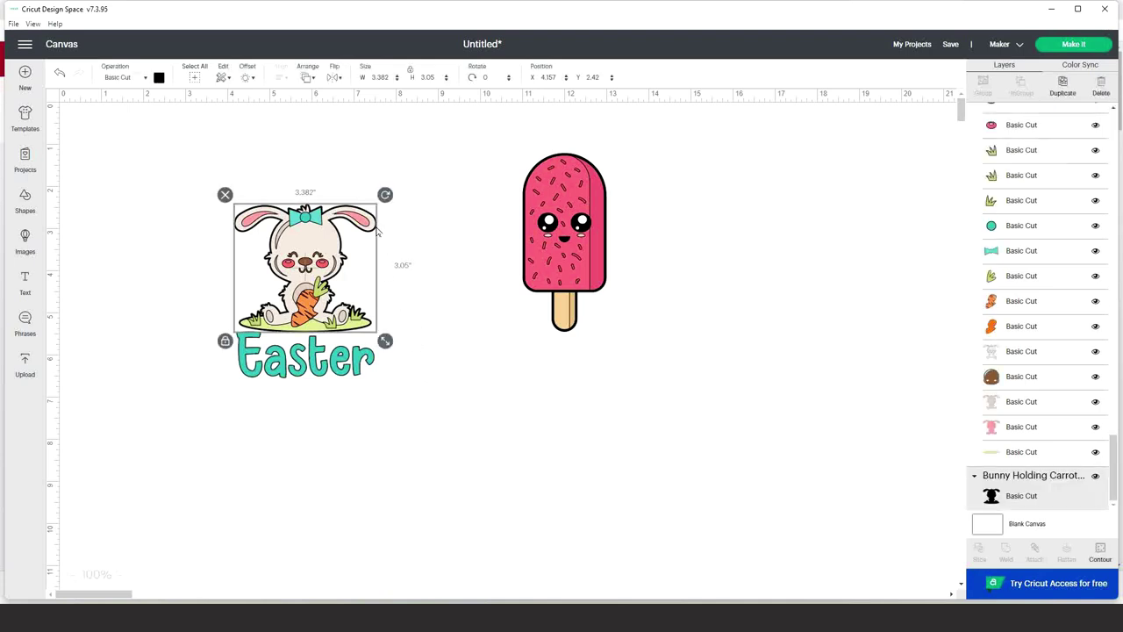
{"action": "left_click_drag", "start_coordinate": [428, 422], "coordinate": [200, 176]}
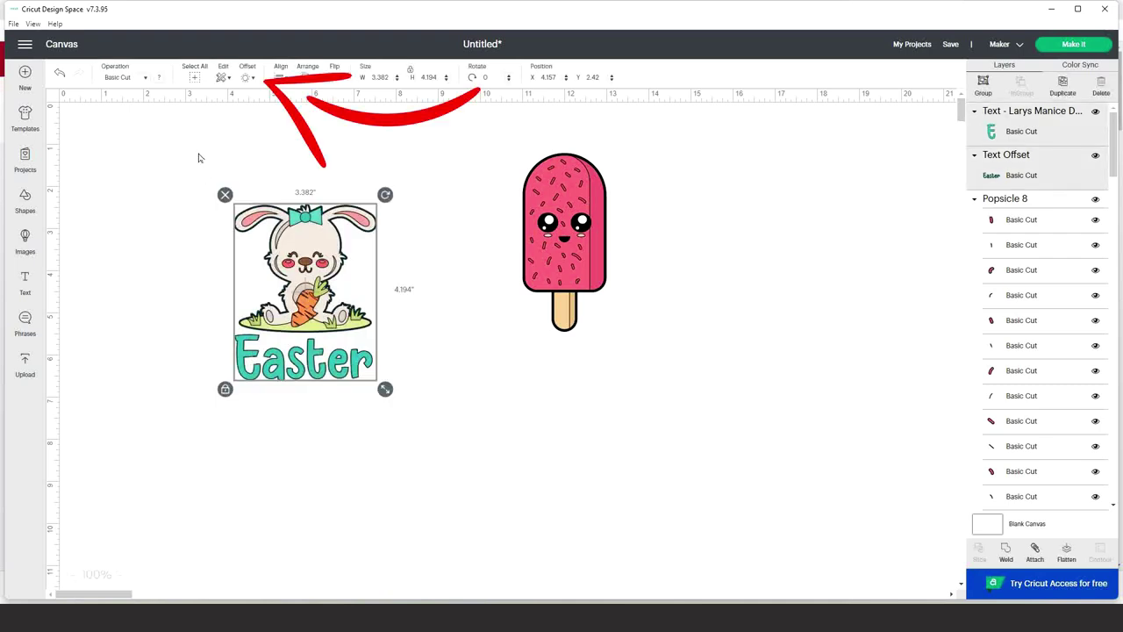
{"action": "left_click", "coordinate": [246, 79]}
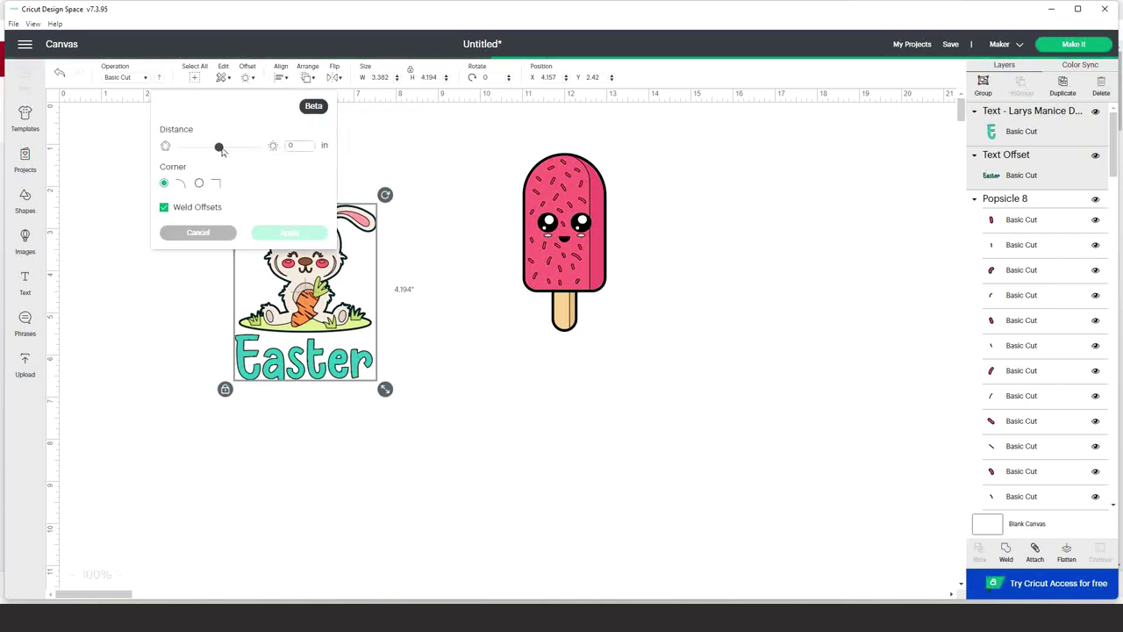
{"action": "left_click_drag", "start_coordinate": [219, 147], "coordinate": [224, 147]}
{"action": "left_click", "coordinate": [294, 144]}
{"action": "type", "text": "0.125"}
{"action": "key", "text": "Return"}
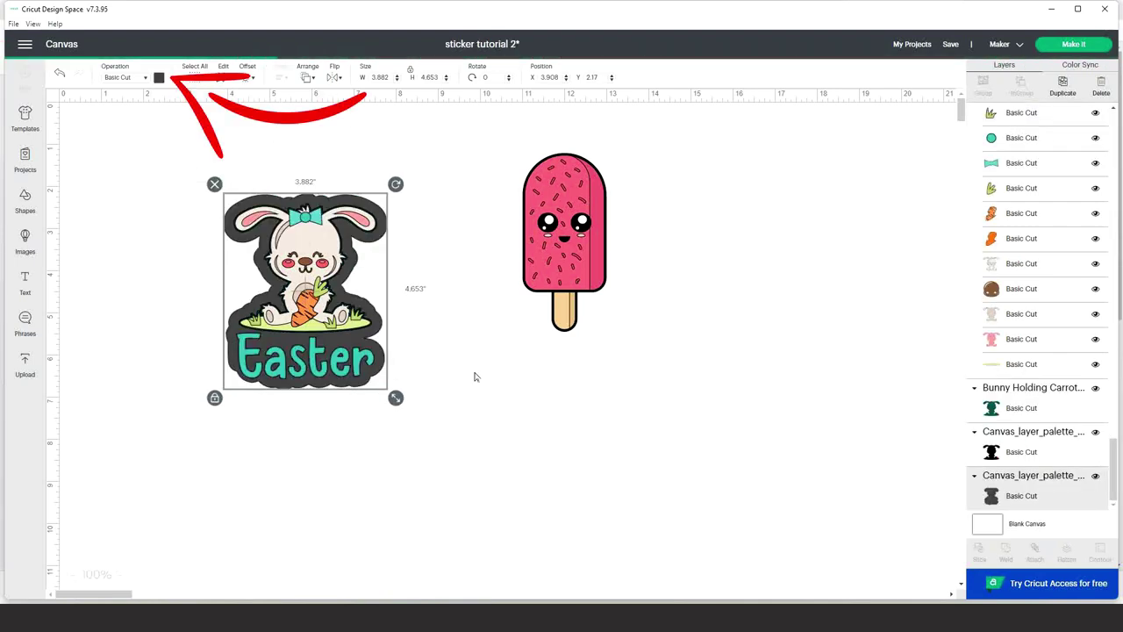
Recolor the outer offset white and flatten the bunny, Easter text and offsets into one Print Then Cut sticker.
{"action": "left_click", "coordinate": [159, 77]}
{"action": "left_click", "coordinate": [230, 154]}
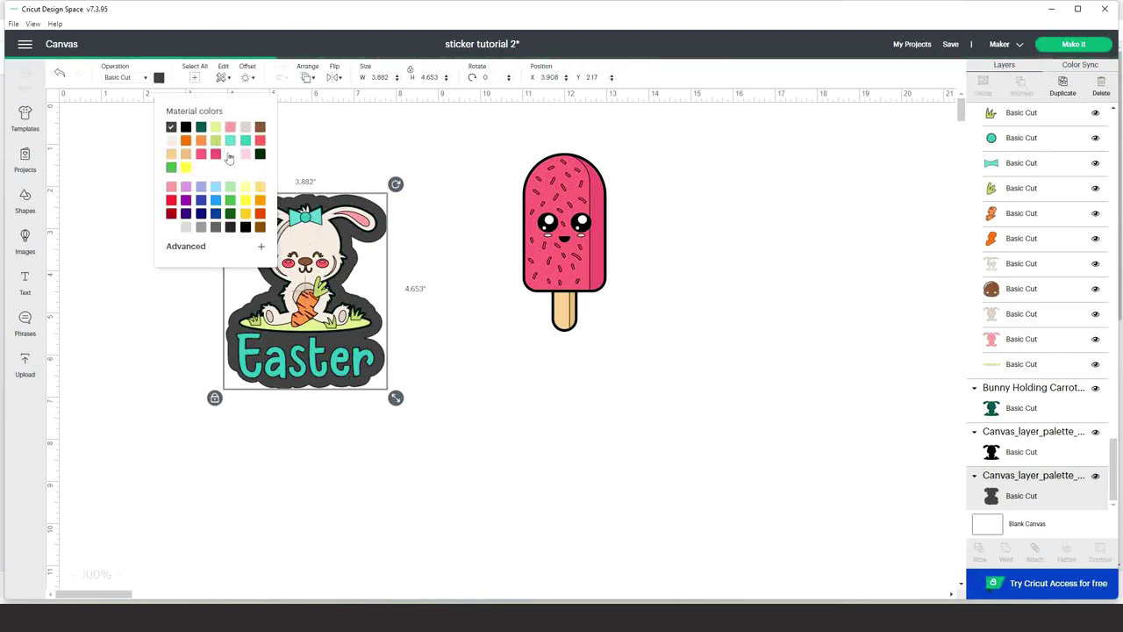
{"action": "left_click", "coordinate": [443, 284]}
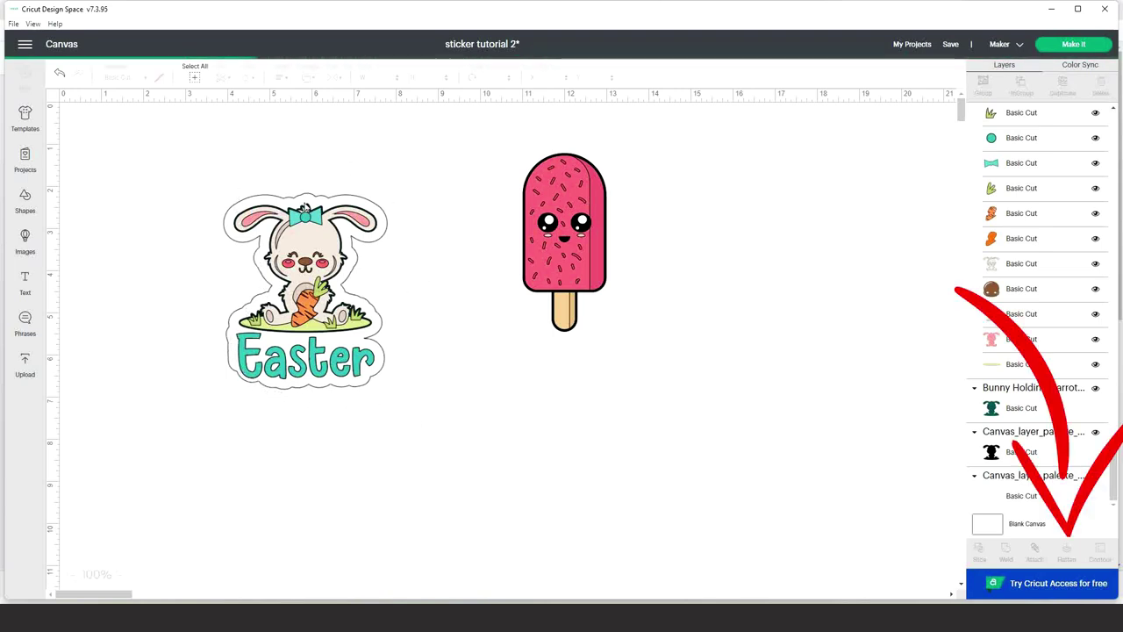
{"action": "left_click_drag", "start_coordinate": [170, 156], "coordinate": [419, 436]}
{"action": "left_click", "coordinate": [1064, 553]}
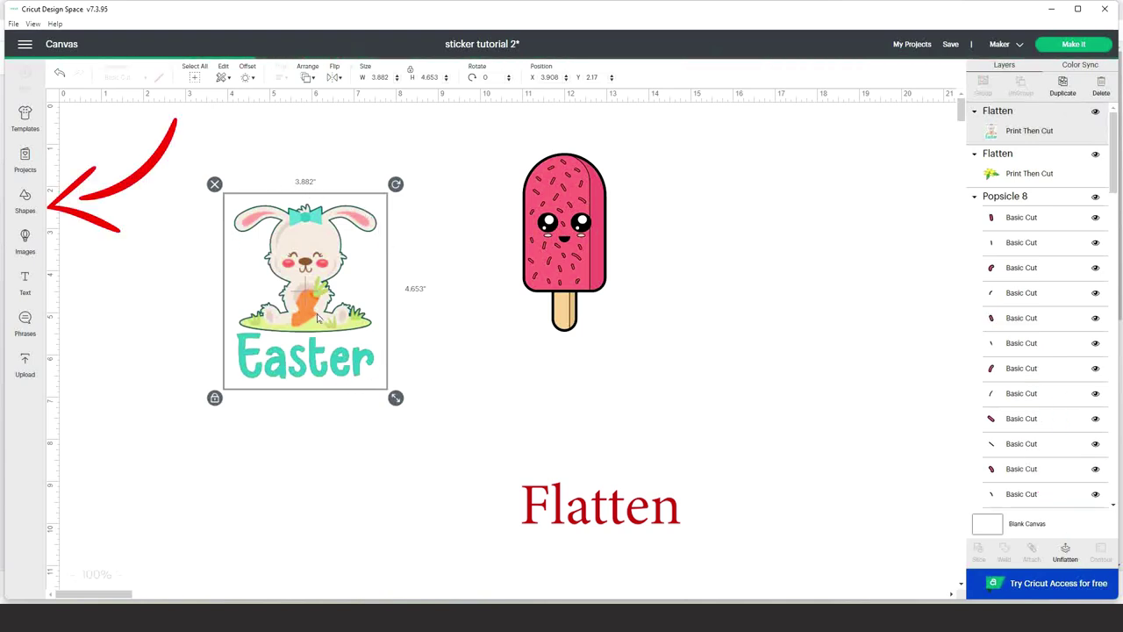
Insert a dark 6.125 in square, position it over the bunny sticker and send it to the back.
{"action": "left_click", "coordinate": [25, 202]}
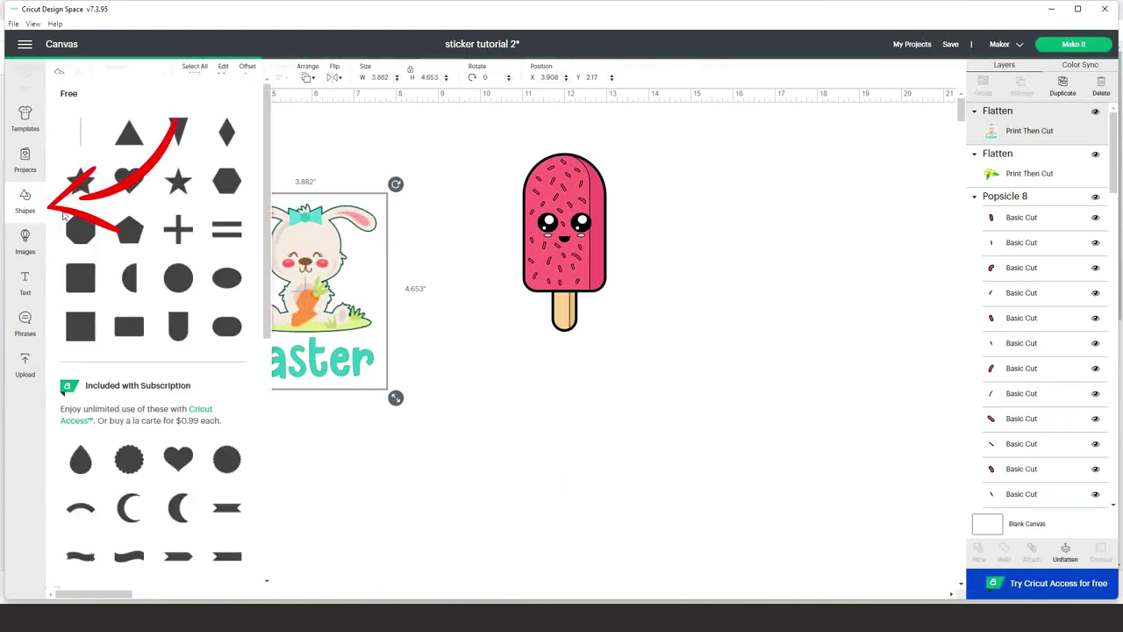
{"action": "key", "text": "Escape"}
{"action": "left_click_drag", "start_coordinate": [187, 235], "coordinate": [374, 373]}
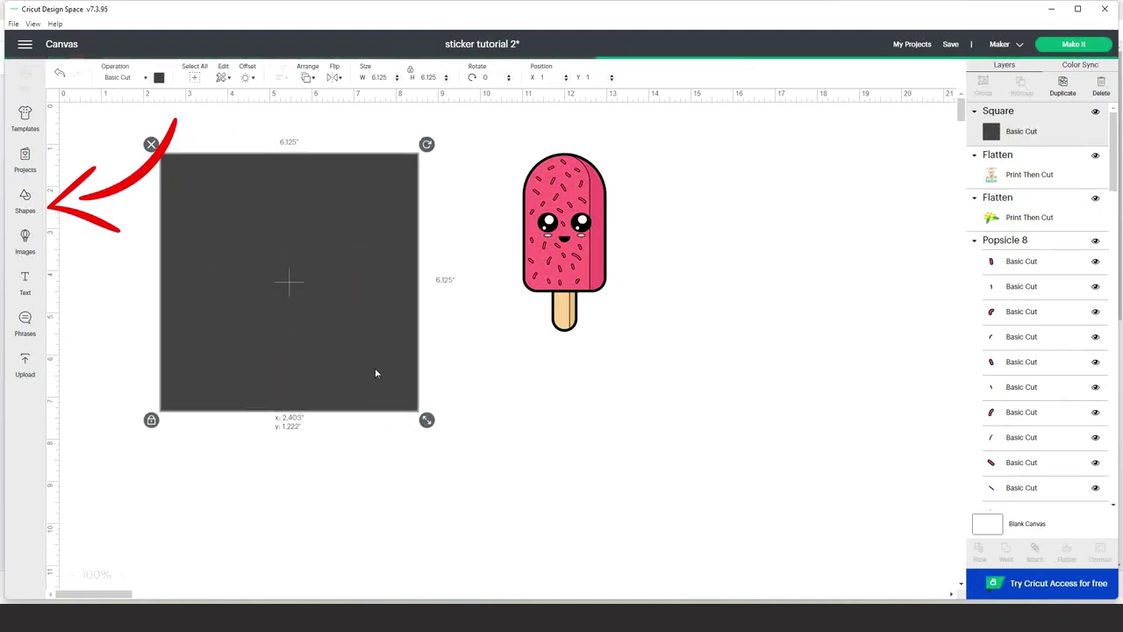
{"action": "left_click", "coordinate": [308, 77]}
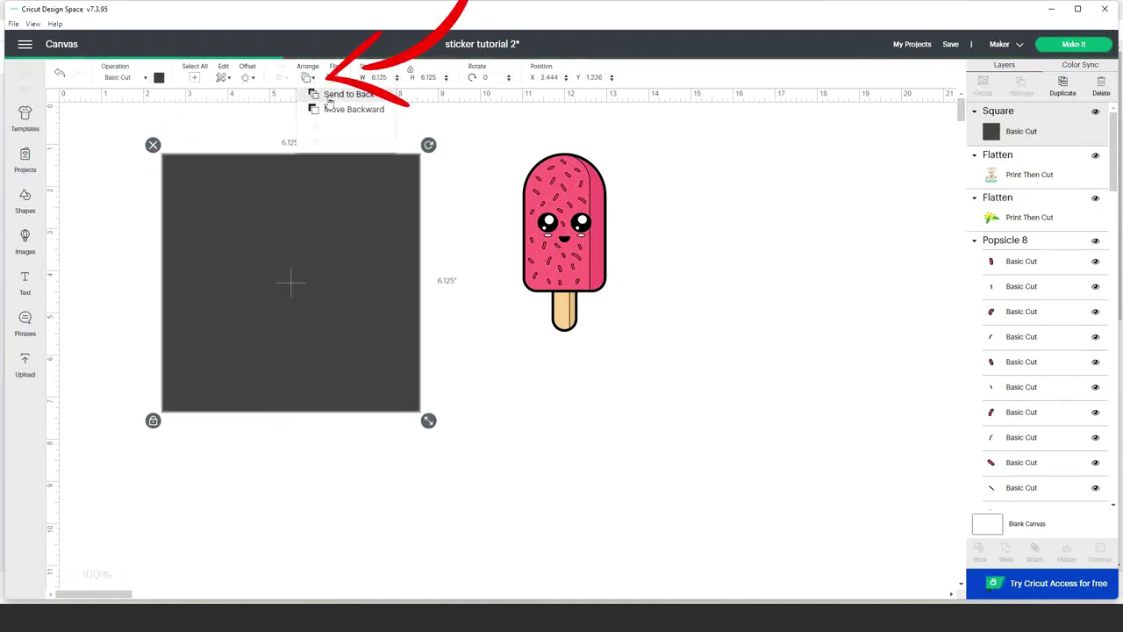
{"action": "left_click", "coordinate": [338, 95]}
{"action": "left_click_drag", "start_coordinate": [403, 303], "coordinate": [421, 306]}
Move the bunny sticker and its background square together to the far side of the popsicle.
{"action": "left_click", "coordinate": [469, 392]}
{"action": "left_click_drag", "start_coordinate": [458, 455], "coordinate": [135, 130]}
{"action": "left_click_drag", "start_coordinate": [284, 279], "coordinate": [742, 273]}
{"action": "left_click", "coordinate": [595, 376]}
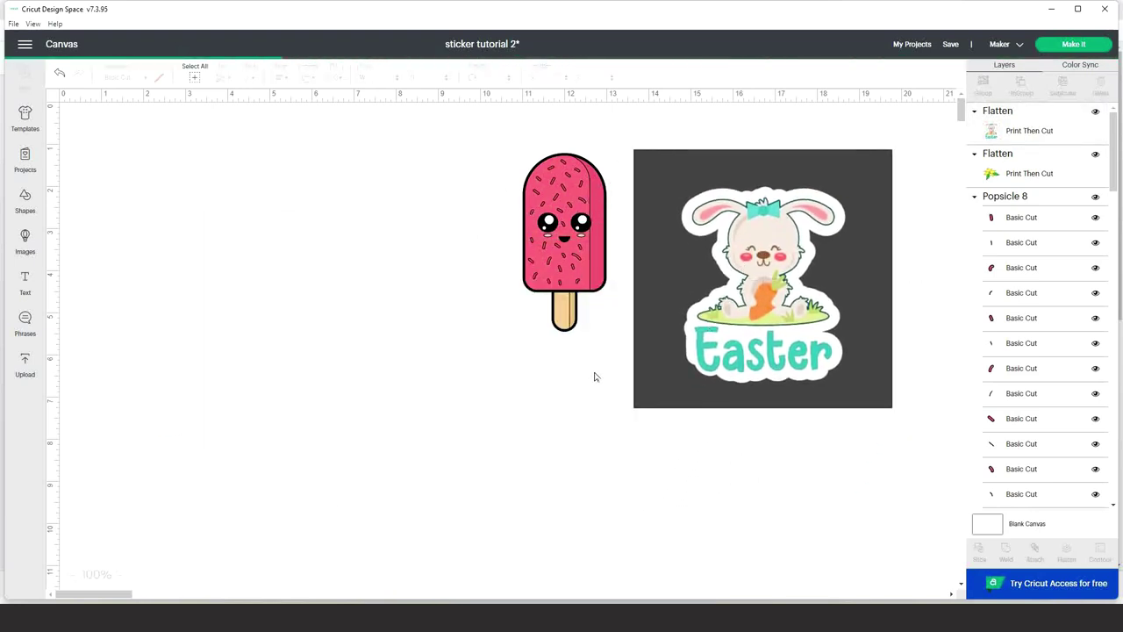
Move the popsicle into the empty canvas area and enlarge it to about 2.74 by 5.86 in.
{"action": "left_click_drag", "start_coordinate": [588, 241], "coordinate": [337, 272]}
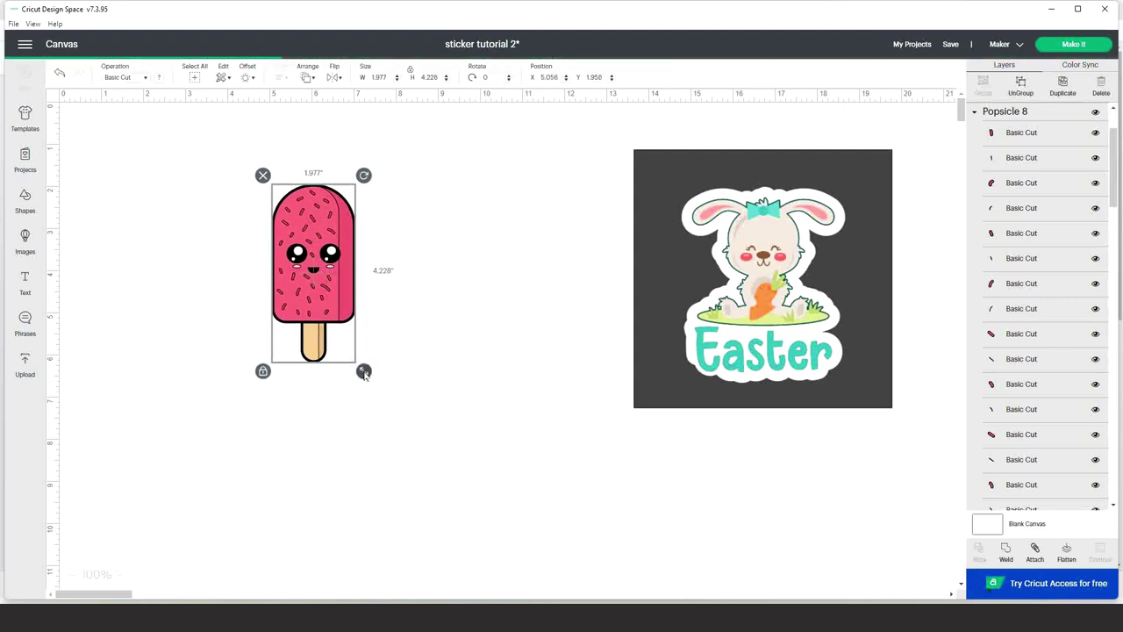
{"action": "left_click_drag", "start_coordinate": [363, 372], "coordinate": [396, 439]}
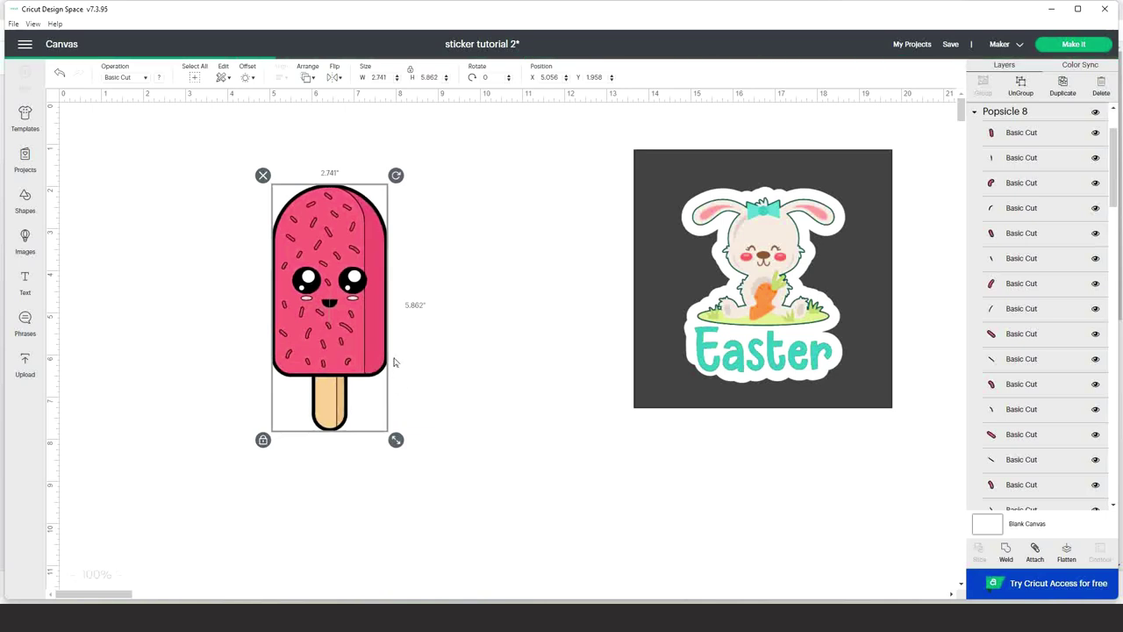
{"action": "left_click_drag", "start_coordinate": [325, 421], "coordinate": [307, 400]}
{"action": "left_click", "coordinate": [334, 566]}
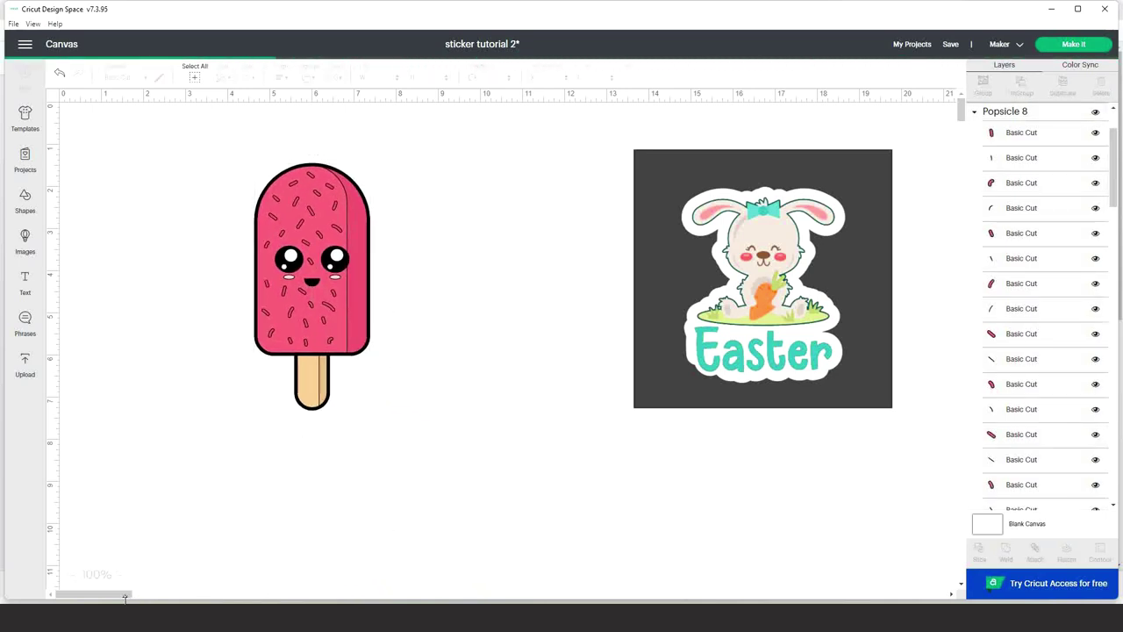
Bring the yellow flower in beside the popsicle and shift the popsicle slightly lower on the canvas.
{"action": "left_click_drag", "start_coordinate": [94, 594], "coordinate": [110, 594]}
{"action": "left_click_drag", "start_coordinate": [811, 278], "coordinate": [259, 354]}
{"action": "left_click_drag", "start_coordinate": [142, 598], "coordinate": [125, 596]}
{"action": "left_click", "coordinate": [329, 252]}
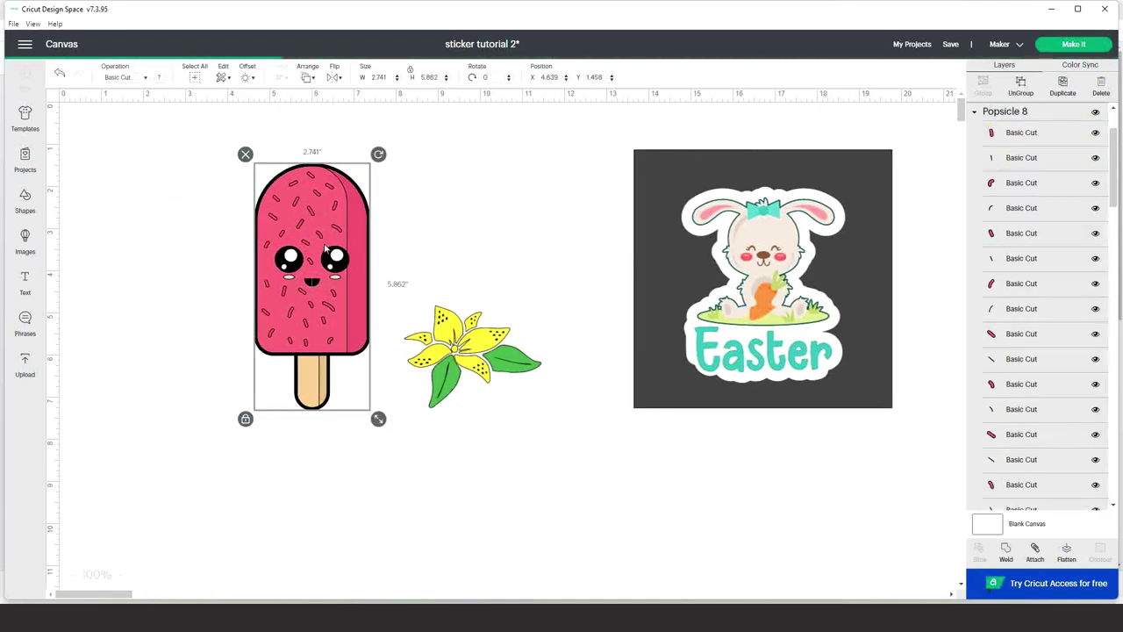
{"action": "left_click_drag", "start_coordinate": [329, 252], "coordinate": [323, 283]}
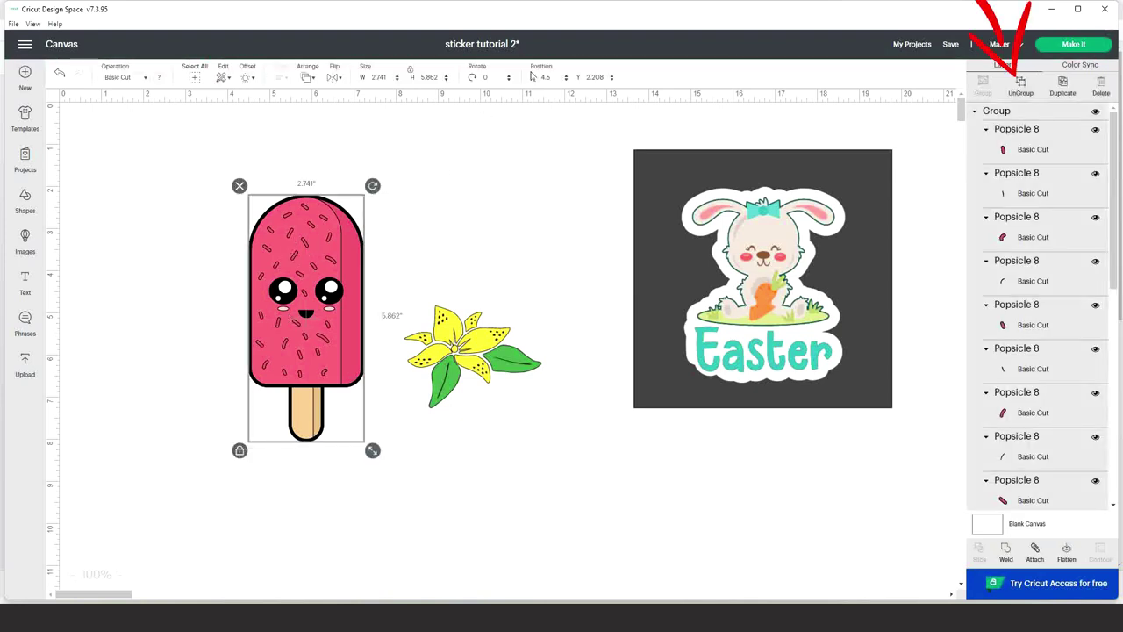
Ungroup the popsicle and recolor its main pink body layer yellow.
{"action": "left_click", "coordinate": [1018, 91]}
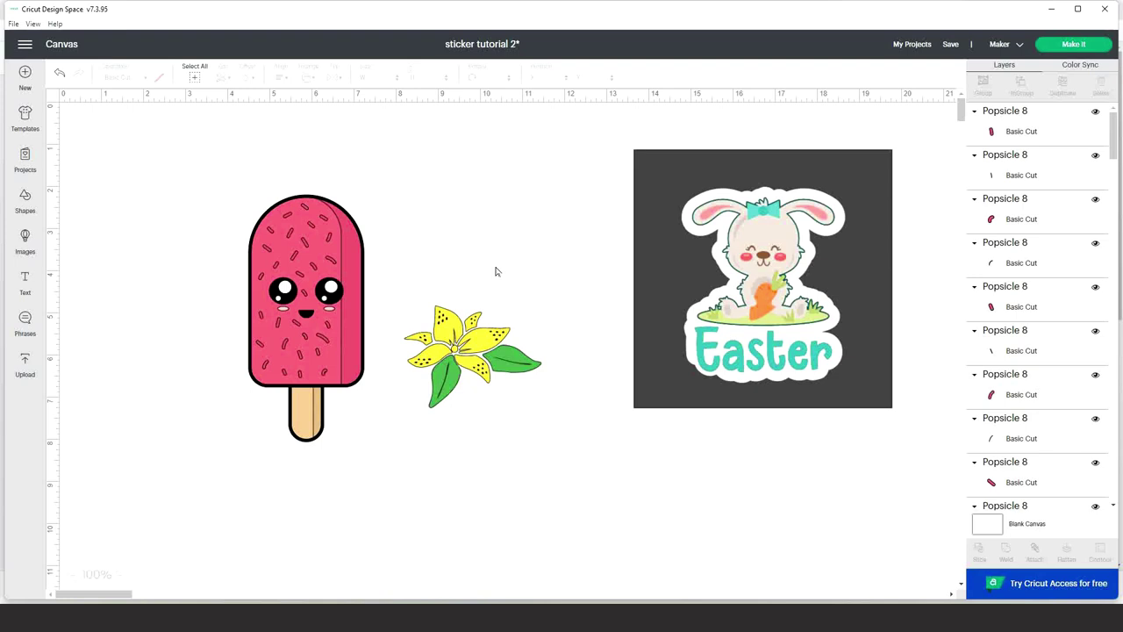
{"action": "left_click", "coordinate": [355, 301]}
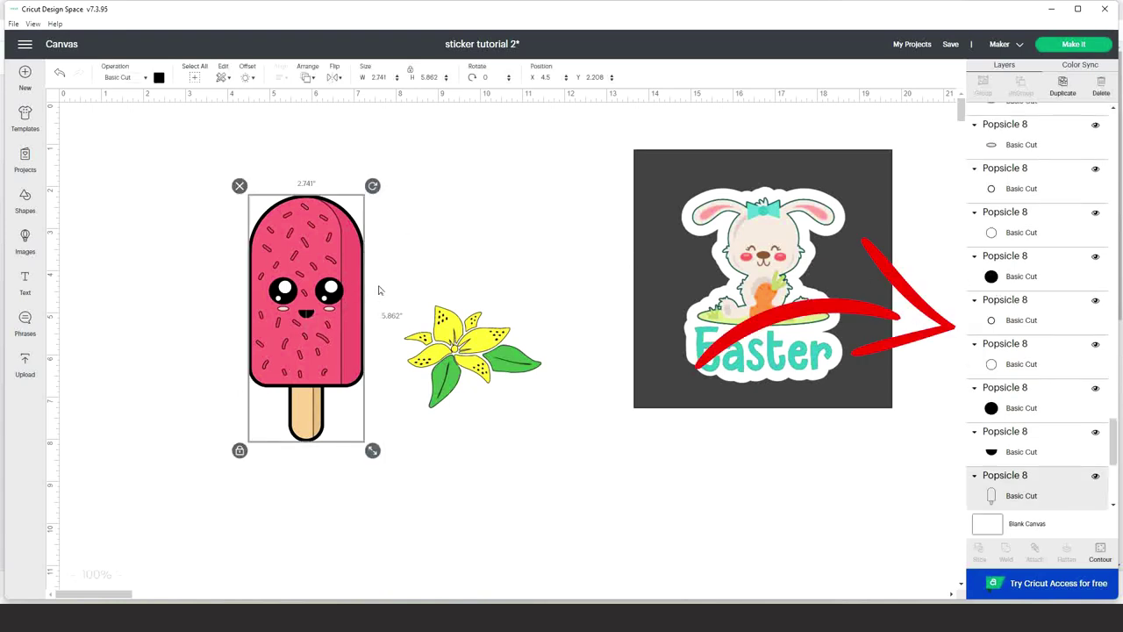
{"action": "scroll", "coordinate": [1041, 266], "scroll_direction": "down", "scroll_amount": 5}
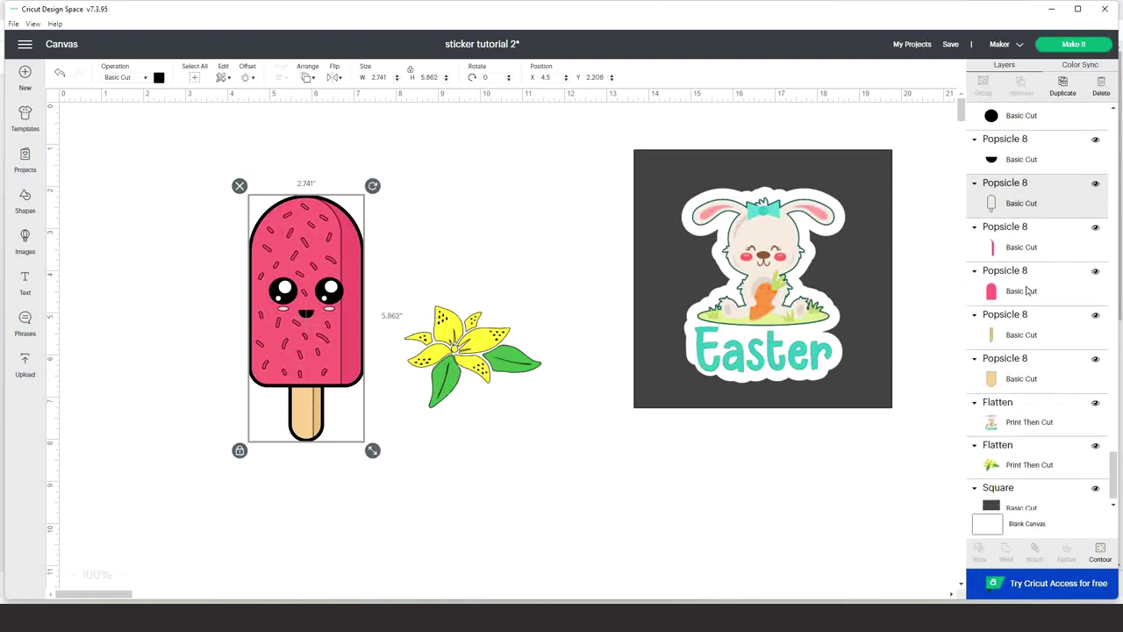
{"action": "left_click", "coordinate": [1019, 293]}
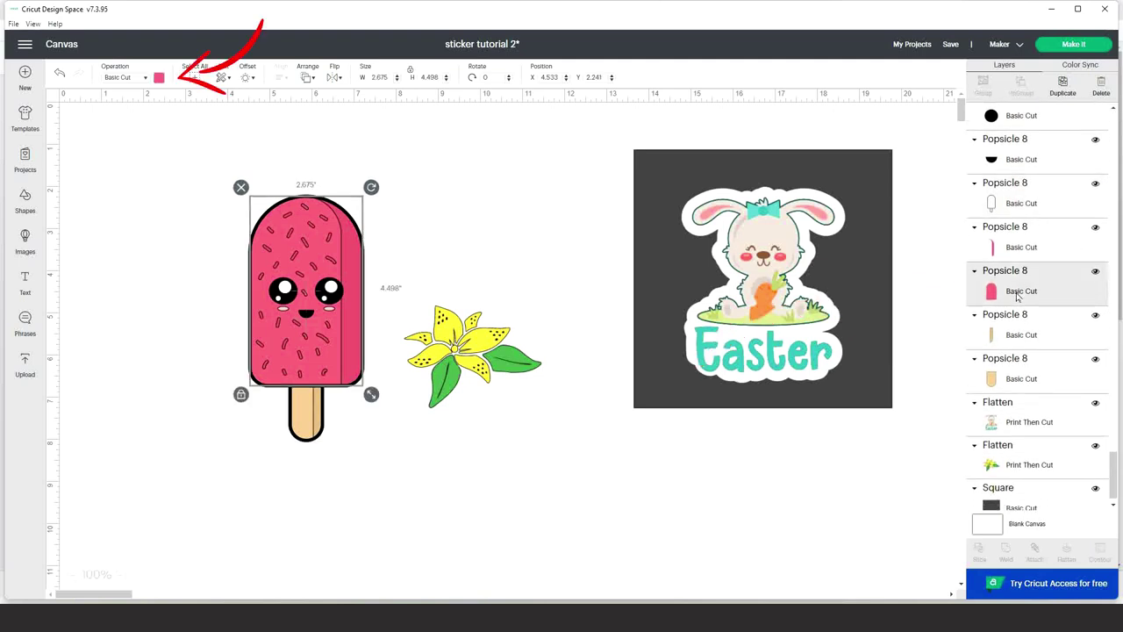
{"action": "left_click", "coordinate": [159, 78]}
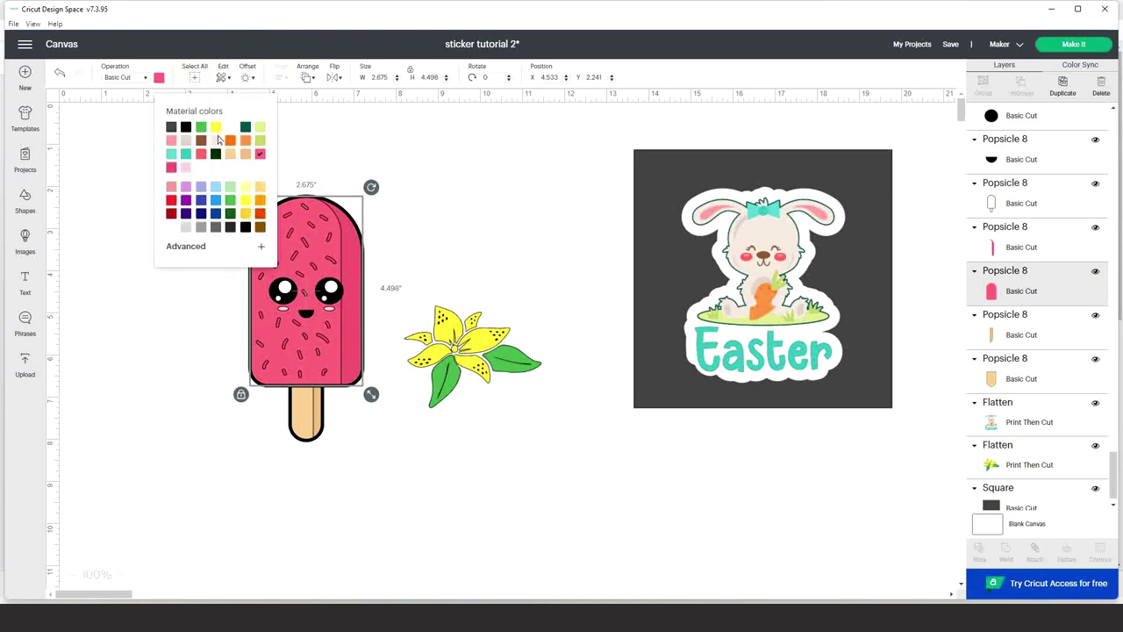
{"action": "left_click", "coordinate": [216, 128]}
{"action": "left_click", "coordinate": [454, 176]}
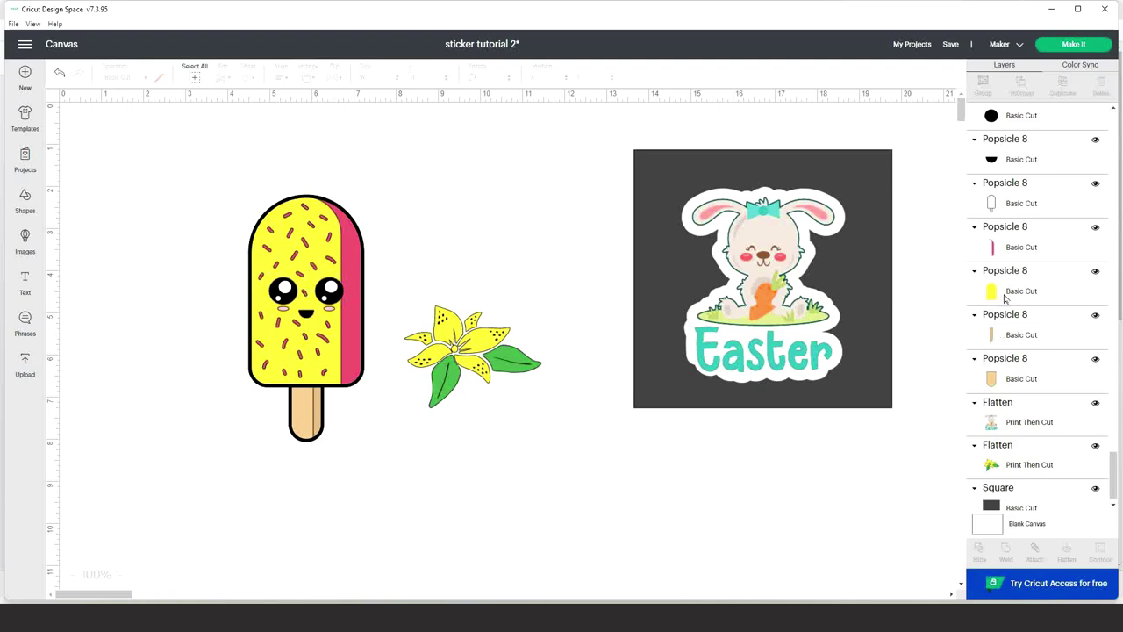
Recolor the popsicle's pink side shading layer golden yellow.
{"action": "left_click", "coordinate": [1005, 252]}
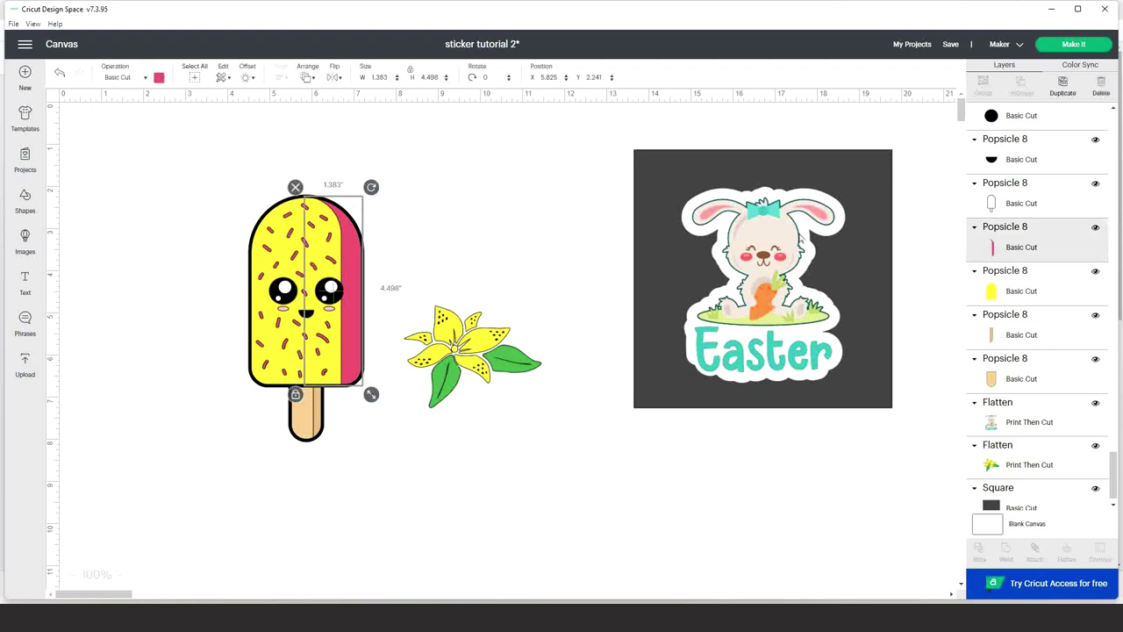
{"action": "left_click", "coordinate": [160, 78]}
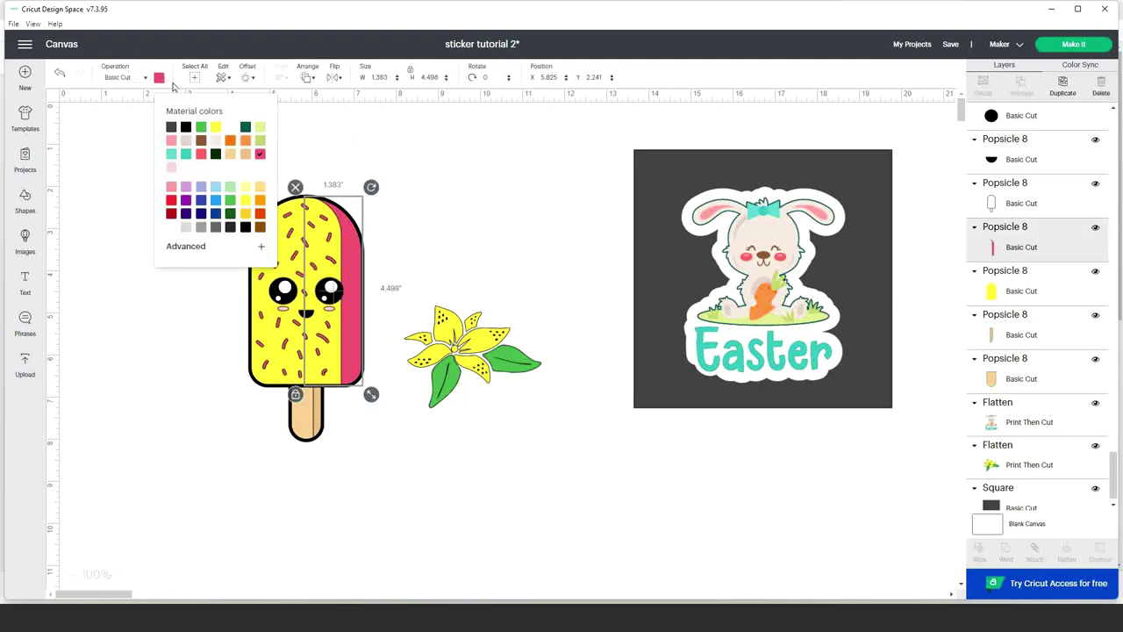
{"action": "left_click", "coordinate": [259, 201]}
{"action": "left_click", "coordinate": [249, 217]}
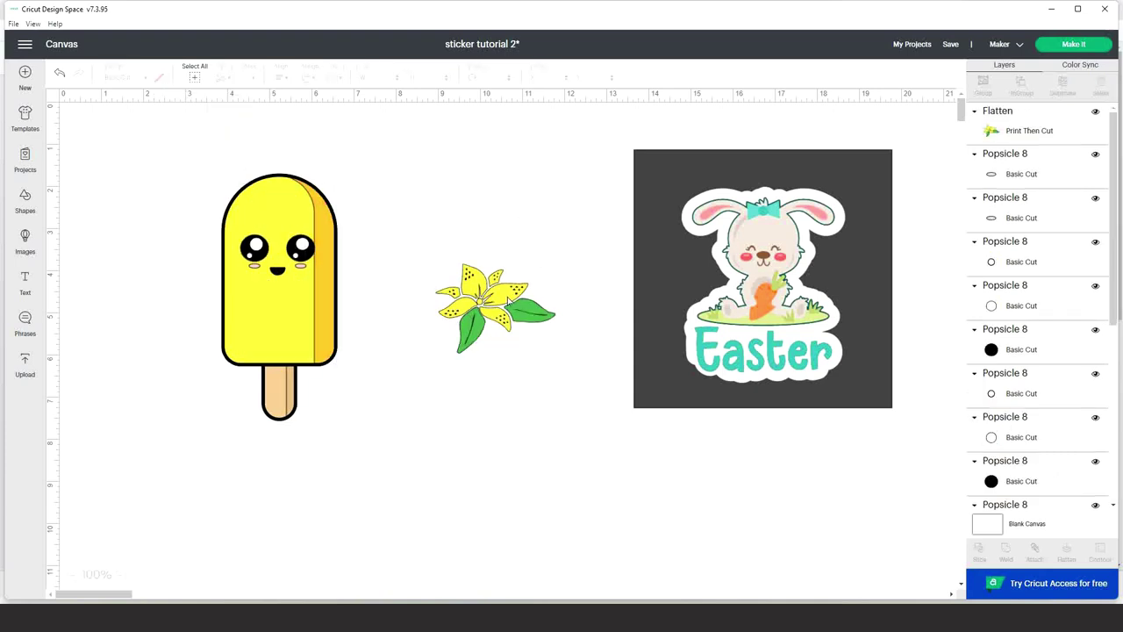
Add a 0.083 in offset with rounded corners and welded offsets around the flower, and recolor it black.
{"action": "left_click", "coordinate": [509, 301]}
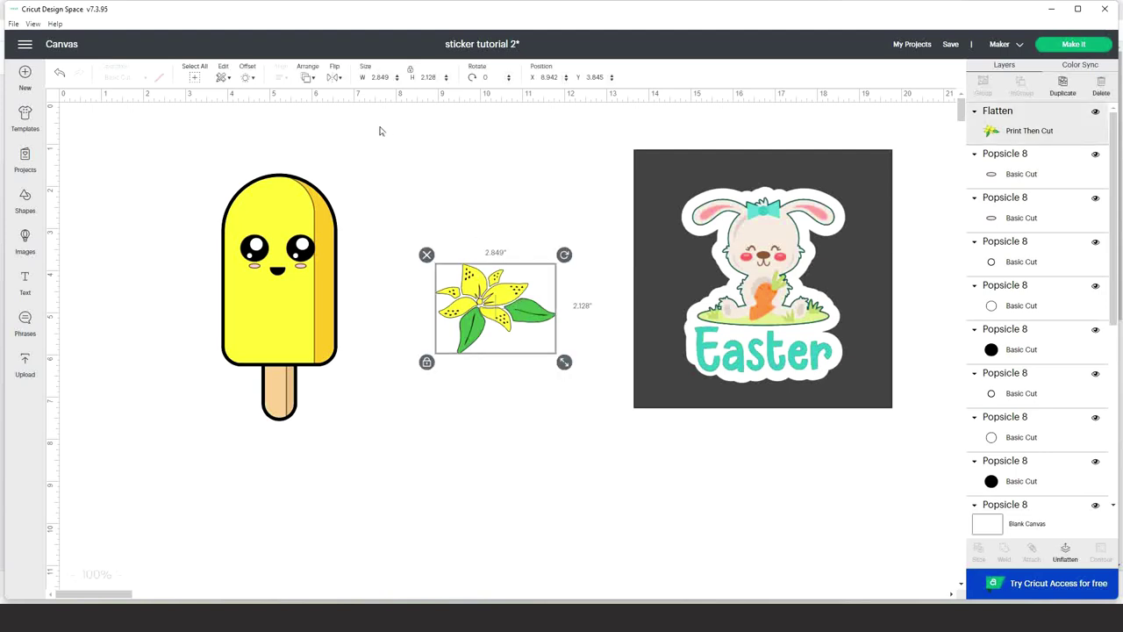
{"action": "left_click", "coordinate": [247, 77]}
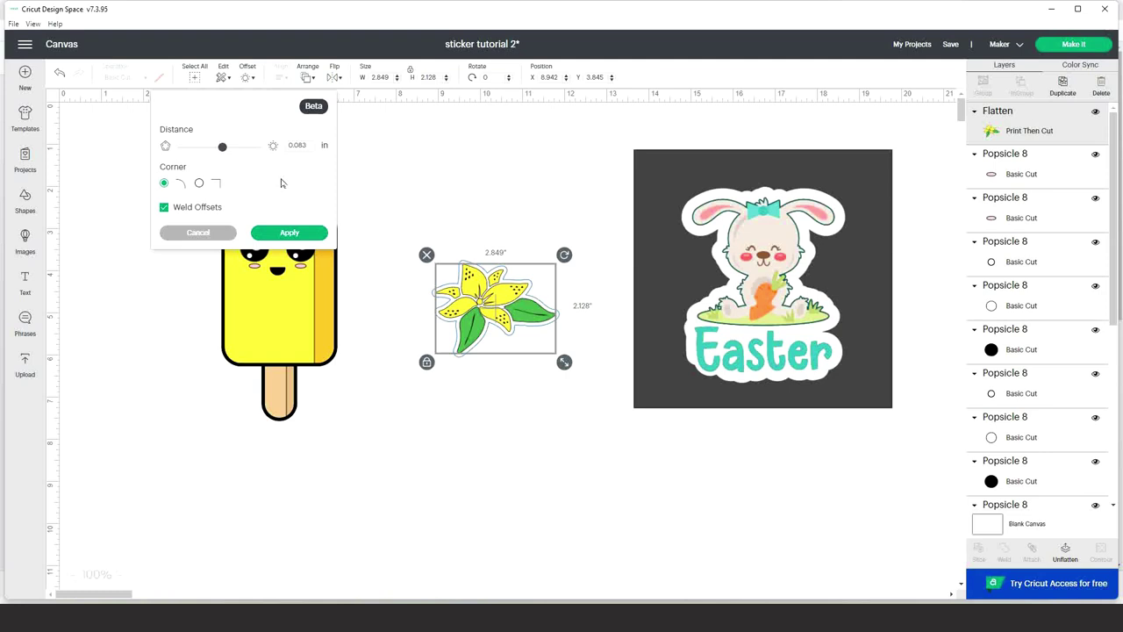
{"action": "left_click_drag", "start_coordinate": [297, 145], "coordinate": [351, 150]}
{"action": "key", "text": "Return"}
{"action": "left_click", "coordinate": [301, 233]}
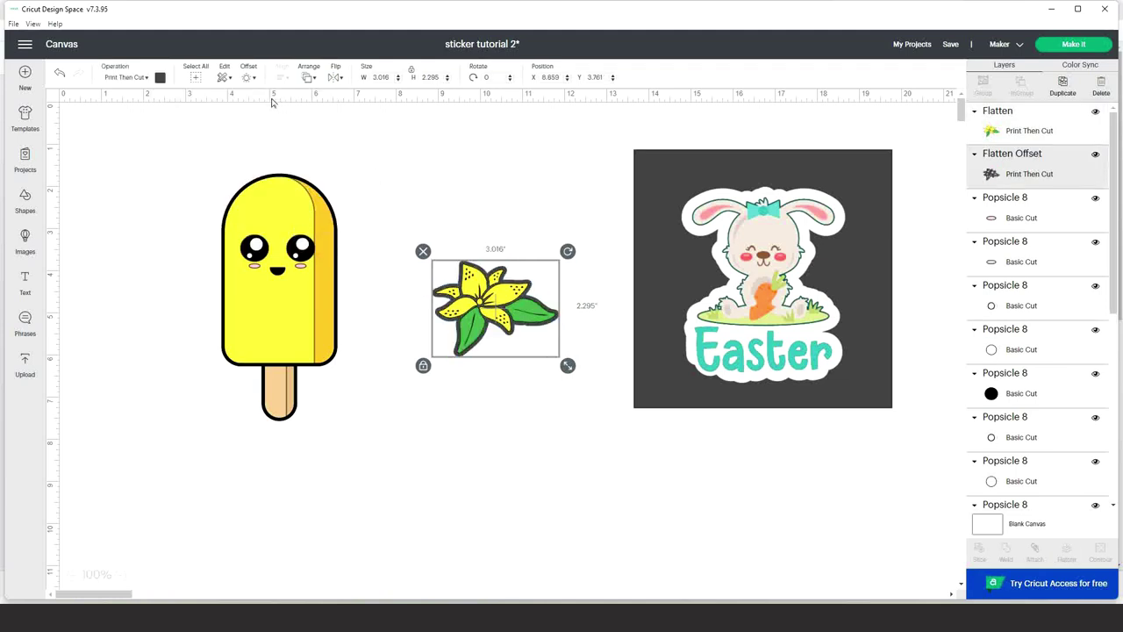
{"action": "left_click", "coordinate": [158, 80]}
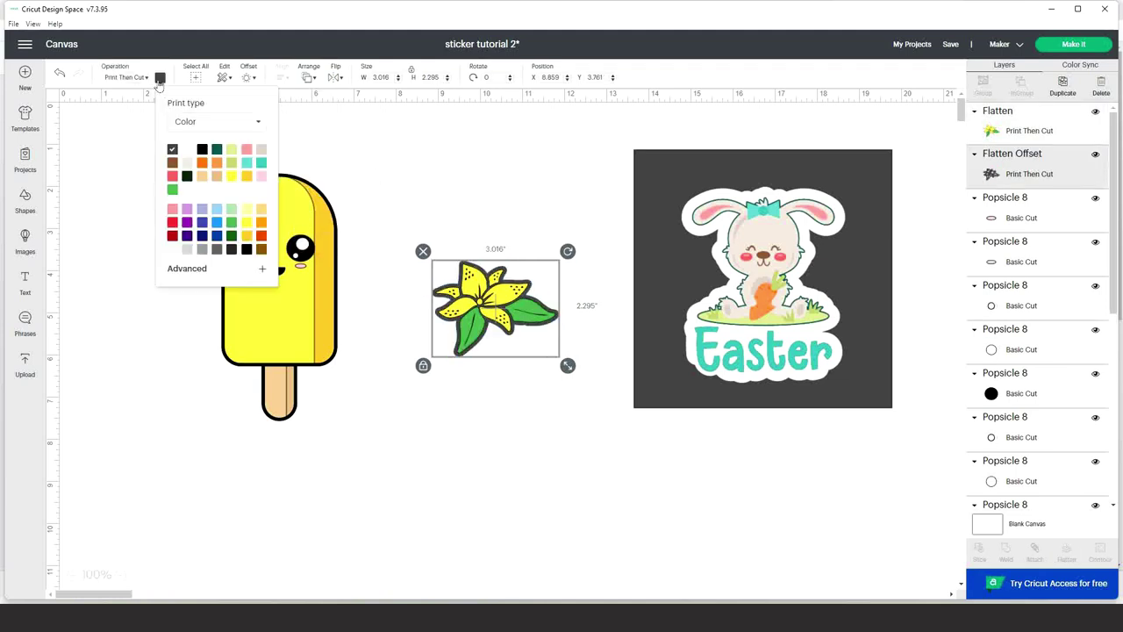
{"action": "left_click", "coordinate": [199, 149]}
{"action": "left_click", "coordinate": [444, 202]}
Group the flower with its black offset and place it over the lower part of the popsicle body.
{"action": "left_click_drag", "start_coordinate": [569, 391], "coordinate": [419, 246]}
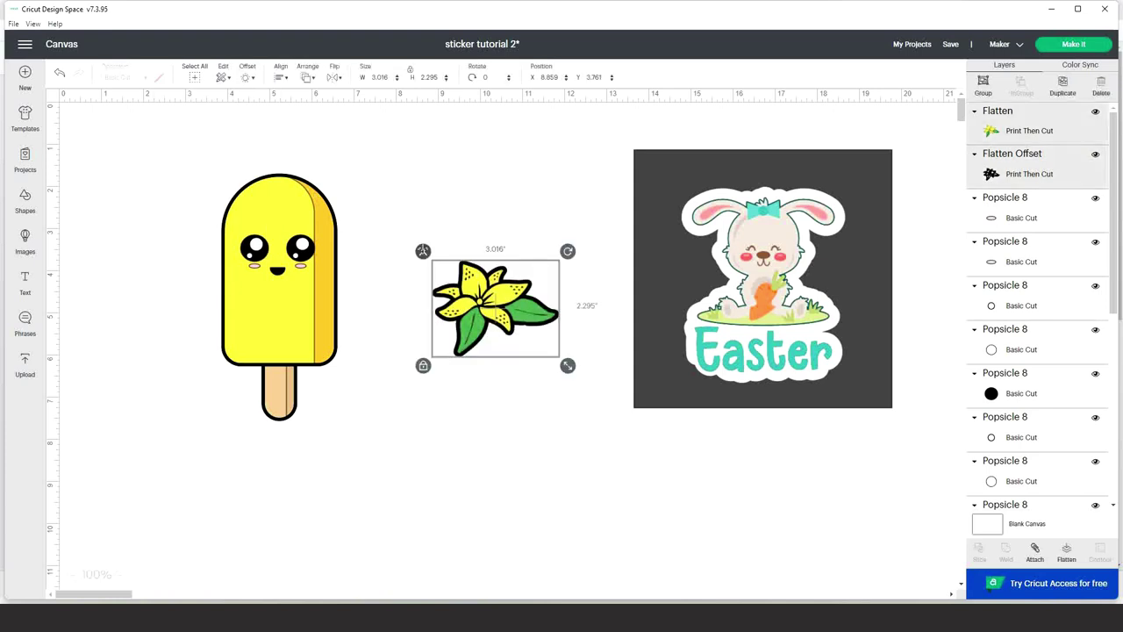
{"action": "left_click", "coordinate": [983, 86]}
{"action": "mouse_move", "coordinate": [516, 303]}
{"action": "left_mouse_down"}
{"action": "mouse_move", "coordinate": [388, 305]}
{"action": "mouse_move", "coordinate": [277, 343]}
{"action": "left_mouse_up"}
{"action": "left_click", "coordinate": [414, 294]}
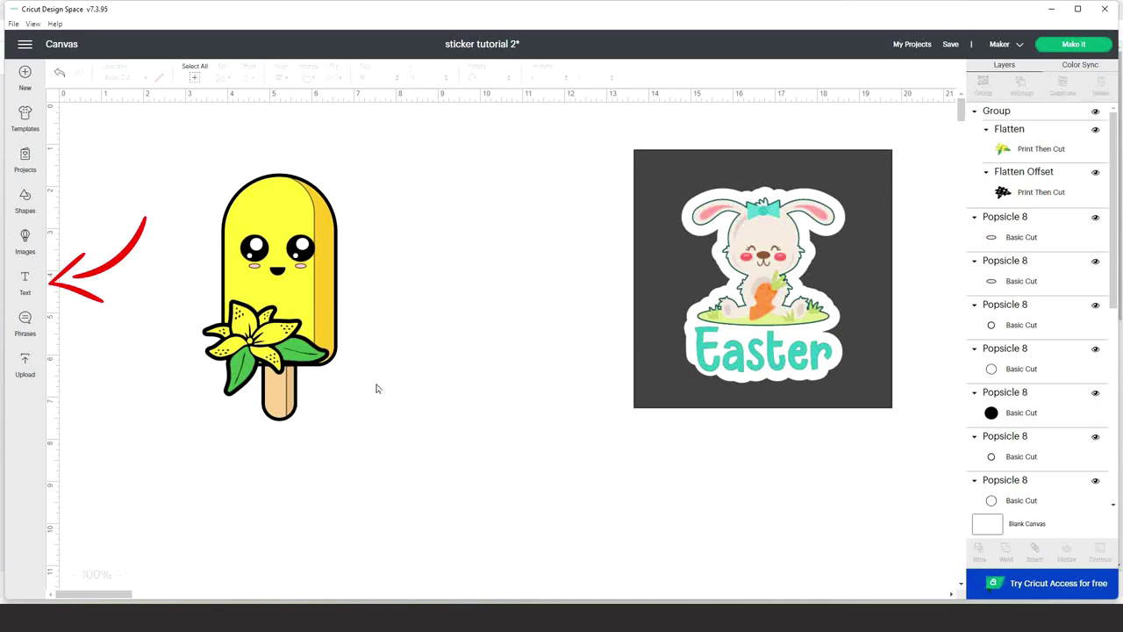
Add the text "Sweet" and place it beneath the popsicle.
{"action": "left_click", "coordinate": [24, 283]}
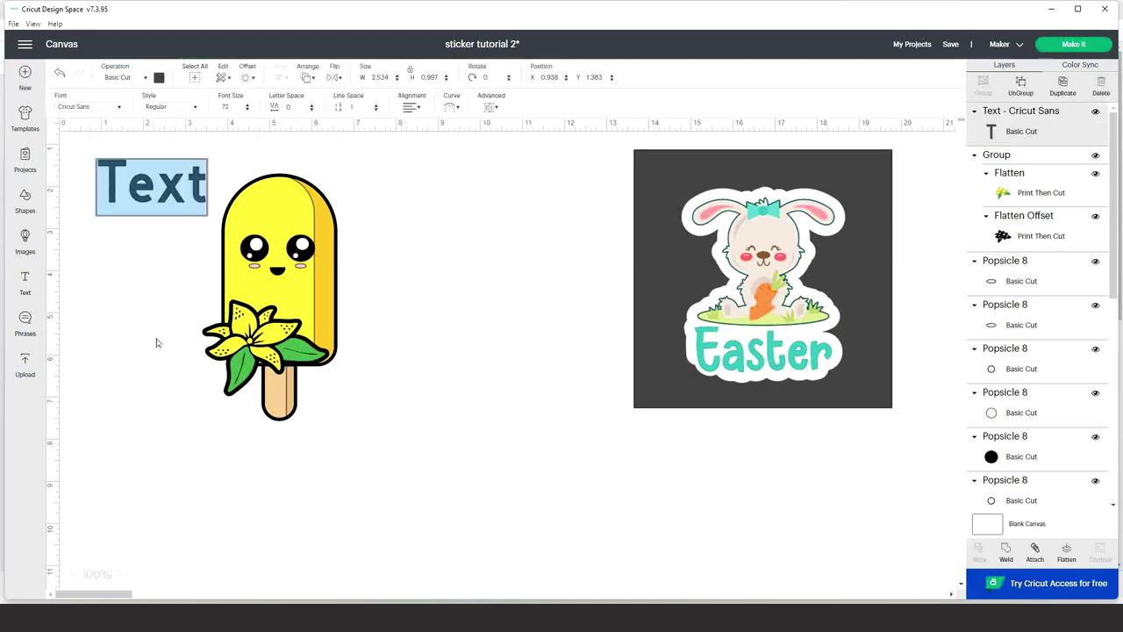
{"action": "type", "text": "Sweet"}
{"action": "left_click", "coordinate": [523, 362]}
{"action": "mouse_move", "coordinate": [129, 174]}
{"action": "left_mouse_down"}
{"action": "mouse_move", "coordinate": [236, 430]}
{"action": "mouse_move", "coordinate": [244, 425]}
{"action": "left_mouse_up"}
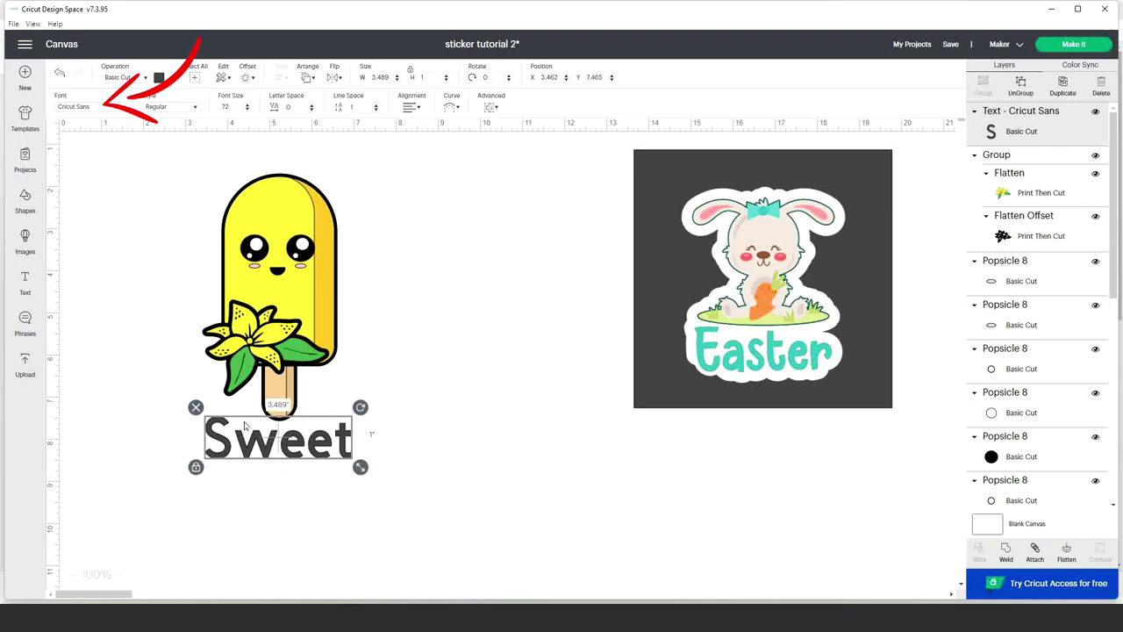
Set the Sweet text's font to Artis and adjust its position under the popsicle stick.
{"action": "left_click", "coordinate": [110, 108]}
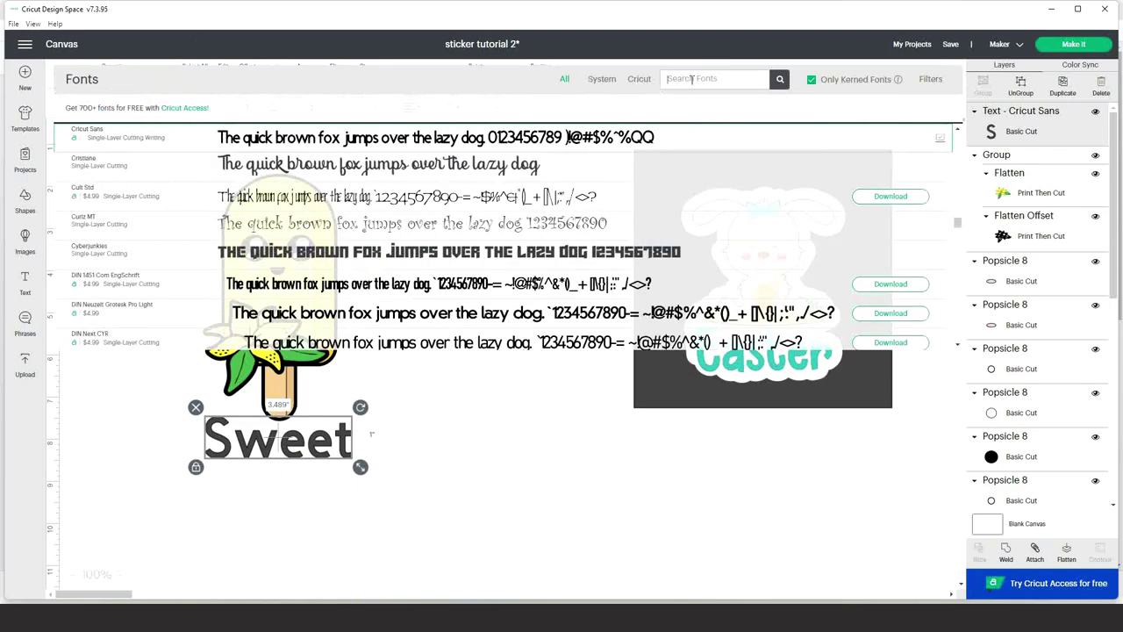
{"action": "type", "text": "artis"}
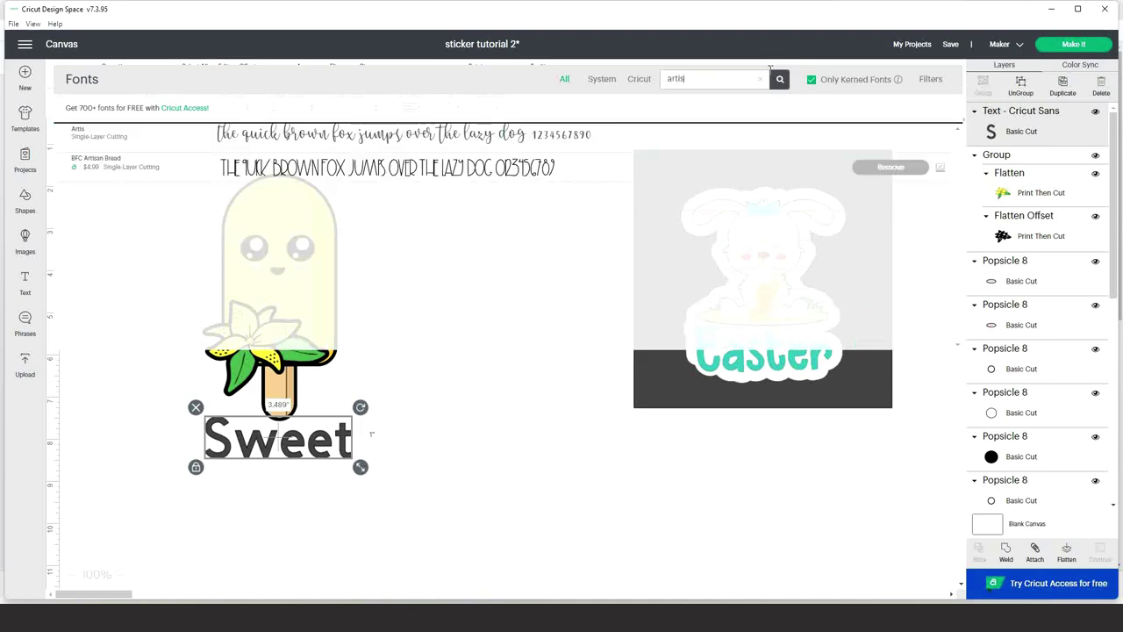
{"action": "left_click", "coordinate": [519, 139]}
{"action": "left_click_drag", "start_coordinate": [410, 446], "coordinate": [381, 457]}
Recolor the Sweet text black.
{"action": "left_click", "coordinate": [159, 78]}
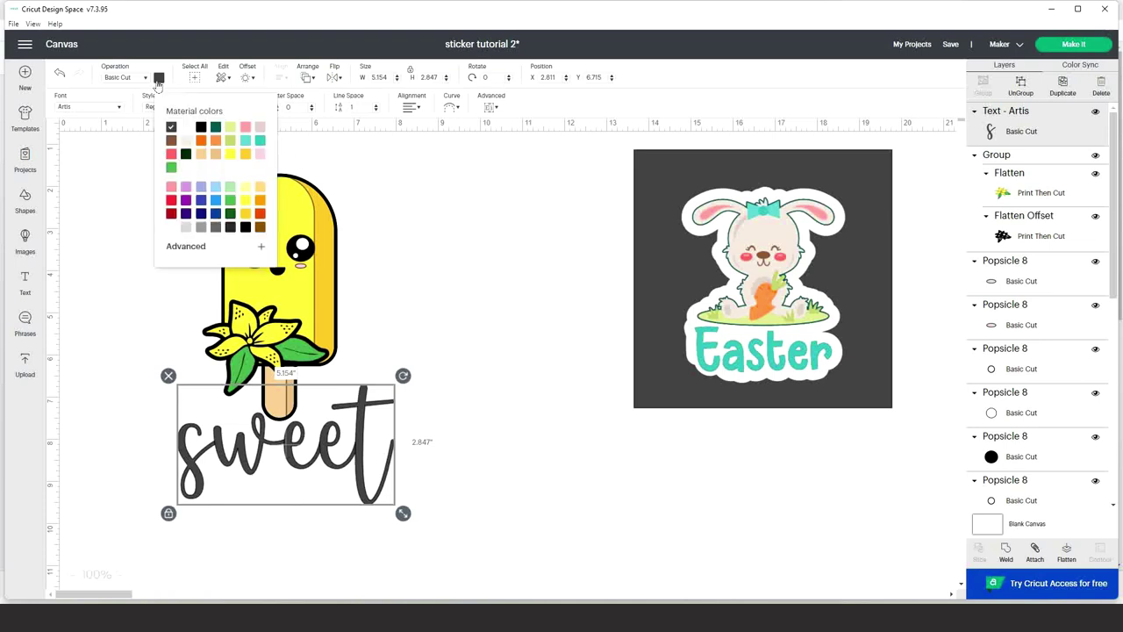
{"action": "left_click", "coordinate": [201, 127]}
{"action": "left_click", "coordinate": [480, 351]}
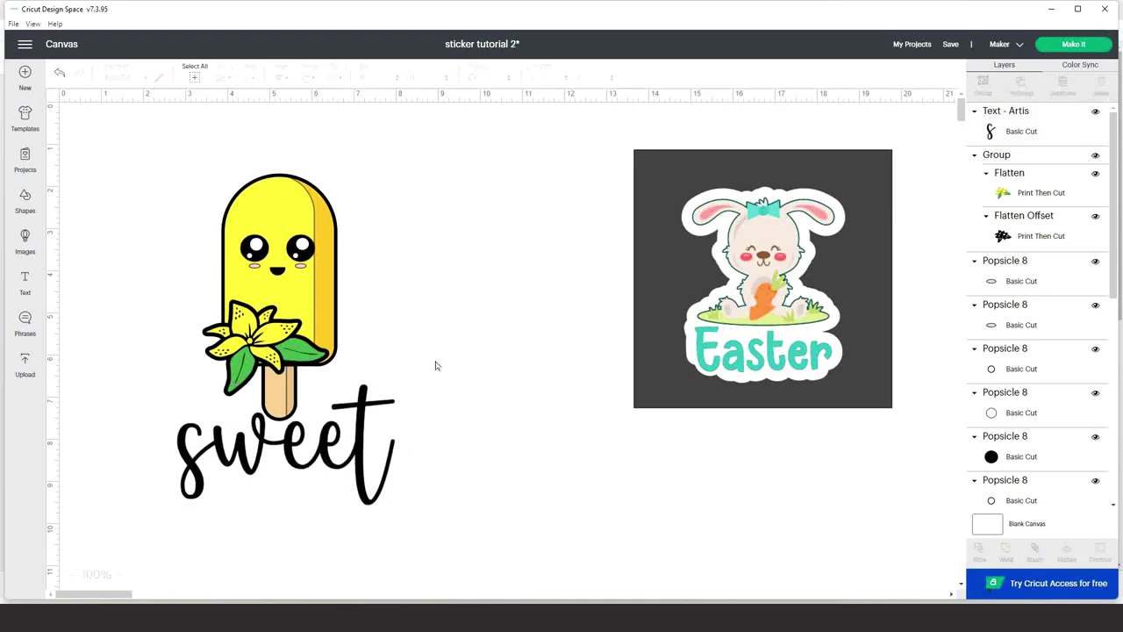
{"action": "left_click", "coordinate": [360, 470]}
{"action": "left_click_drag", "start_coordinate": [360, 470], "coordinate": [359, 471]}
{"action": "left_click", "coordinate": [416, 307]}
Group all the popsicle layers with the flower, leaving the text out.
{"action": "left_click_drag", "start_coordinate": [142, 147], "coordinate": [369, 359]}
{"action": "left_click", "coordinate": [983, 84]}
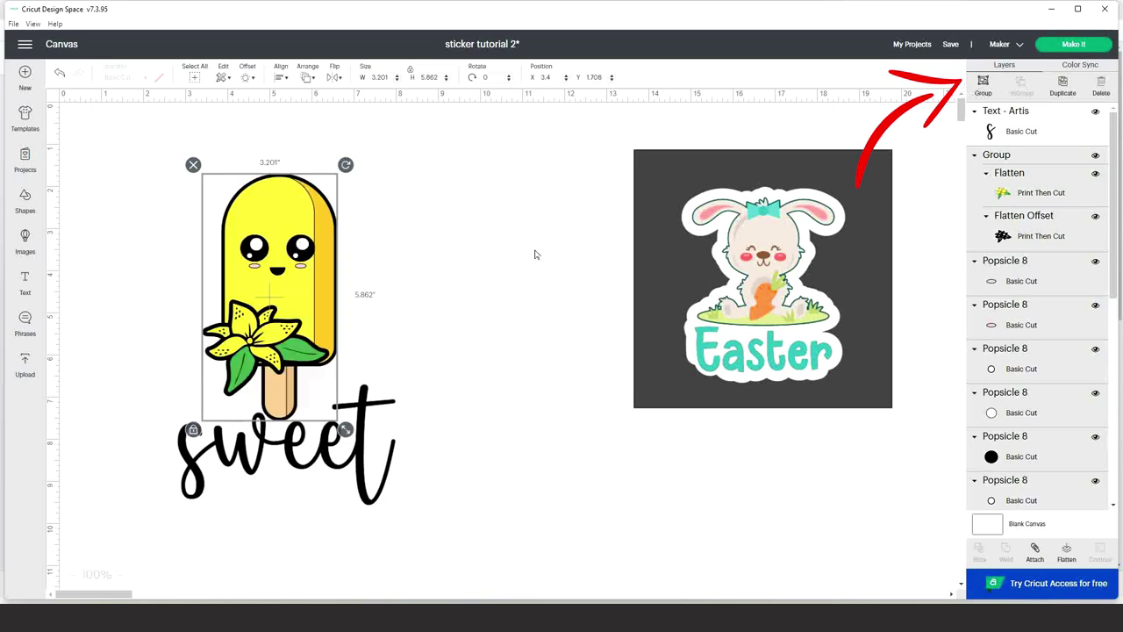
{"action": "left_click", "coordinate": [482, 275]}
Center the popsicle group and the Sweet text horizontally on each other.
{"action": "left_click_drag", "start_coordinate": [147, 152], "coordinate": [427, 529]}
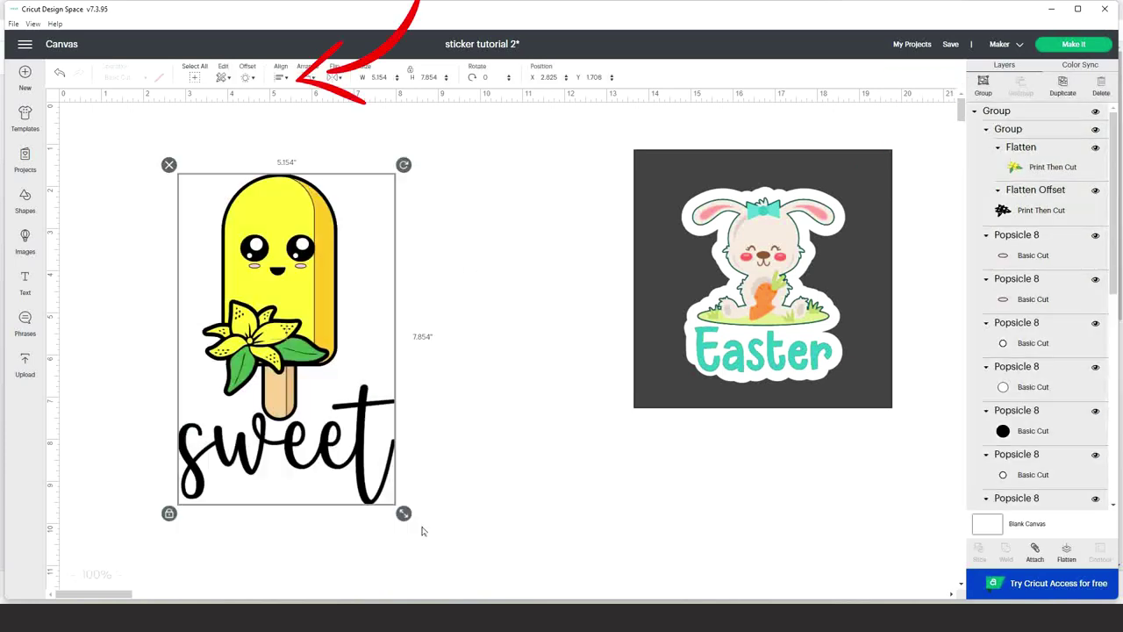
{"action": "left_click", "coordinate": [279, 77]}
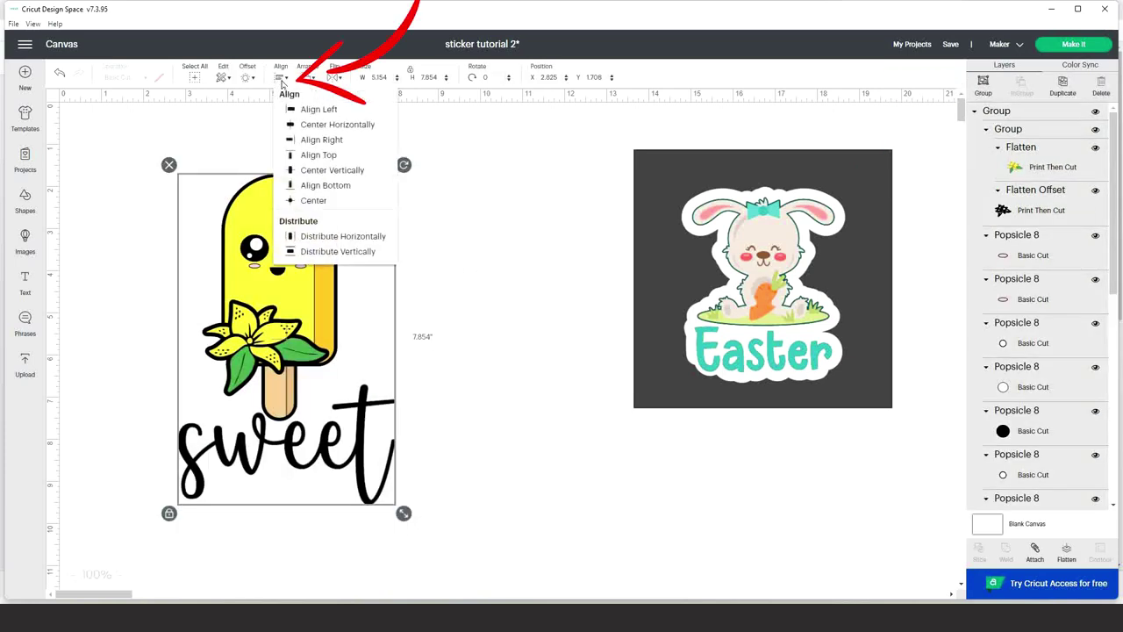
{"action": "left_click", "coordinate": [344, 125]}
{"action": "left_click", "coordinate": [465, 257]}
Create a welded, rounded-corner 0.25 in offset around the popsicle group and the Sweet text.
{"action": "left_click_drag", "start_coordinate": [130, 146], "coordinate": [447, 528]}
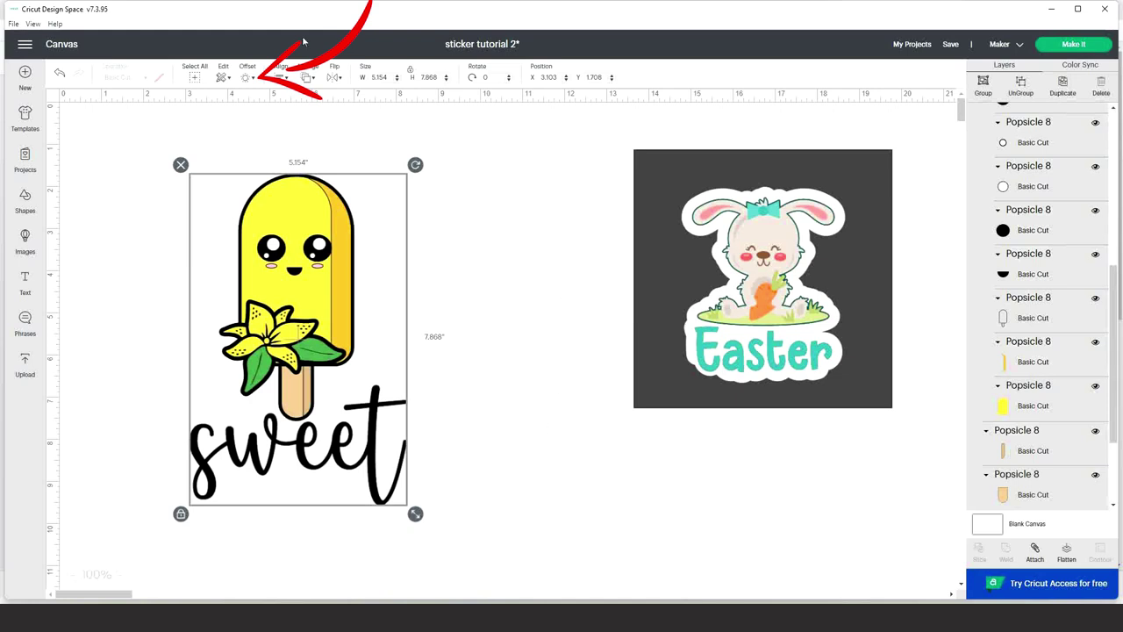
{"action": "left_click", "coordinate": [246, 78]}
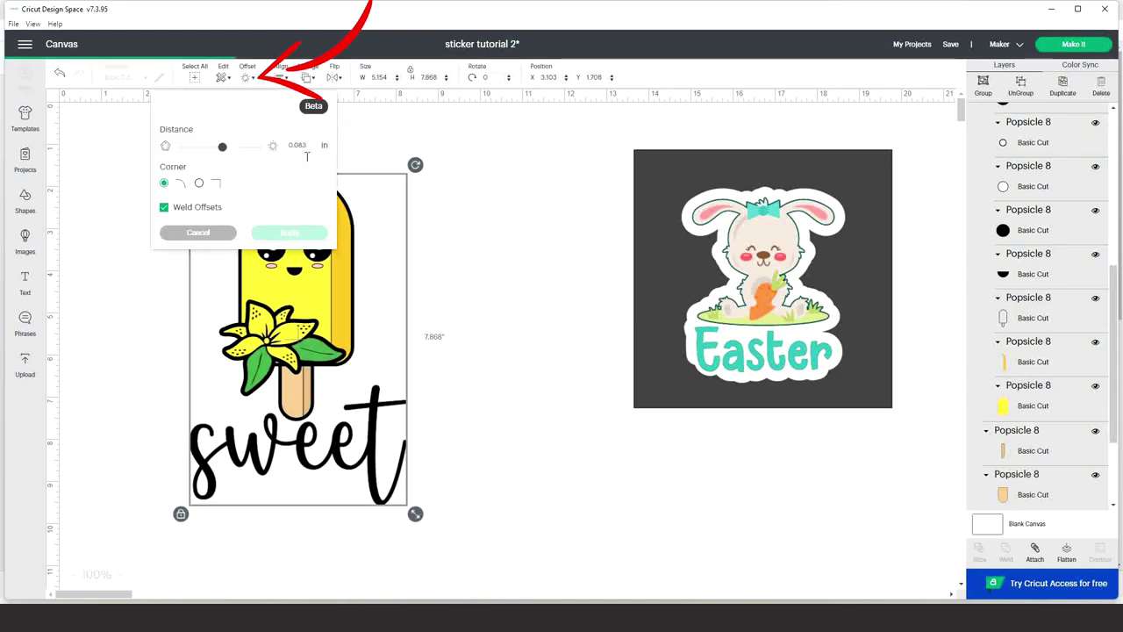
{"action": "left_click_drag", "start_coordinate": [226, 153], "coordinate": [229, 152]}
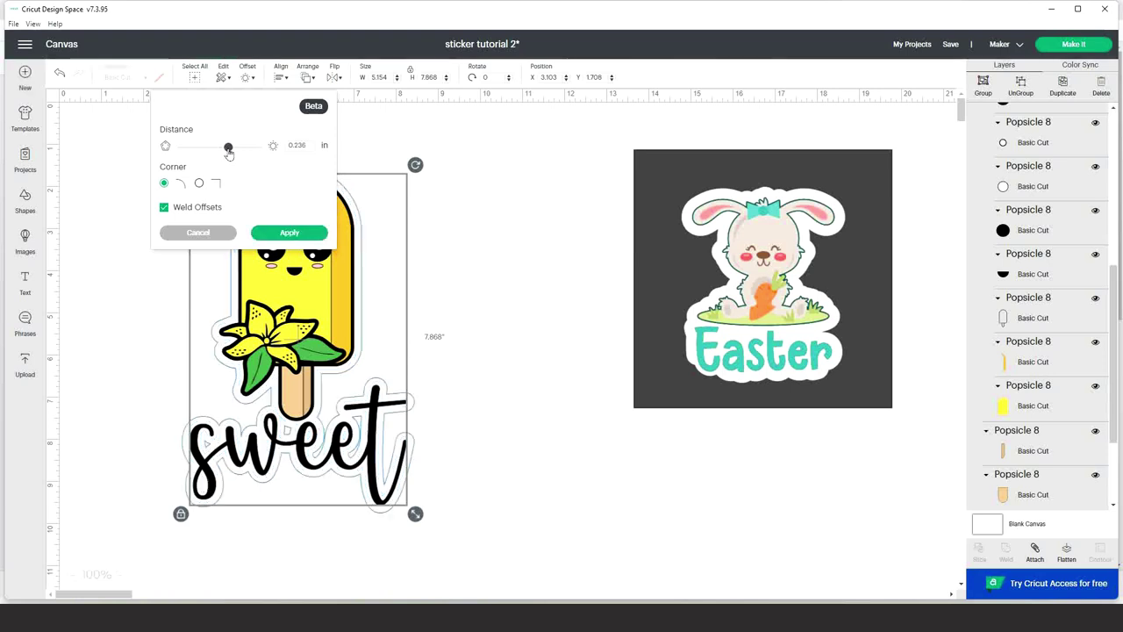
{"action": "left_click_drag", "start_coordinate": [298, 144], "coordinate": [311, 147]}
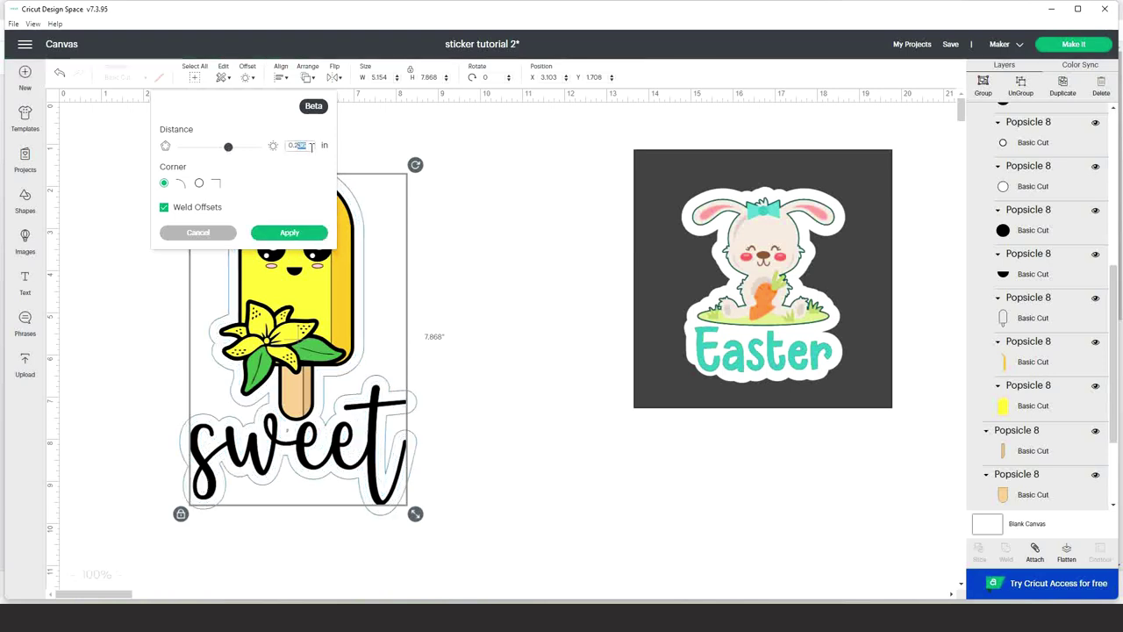
{"action": "key", "text": "Return"}
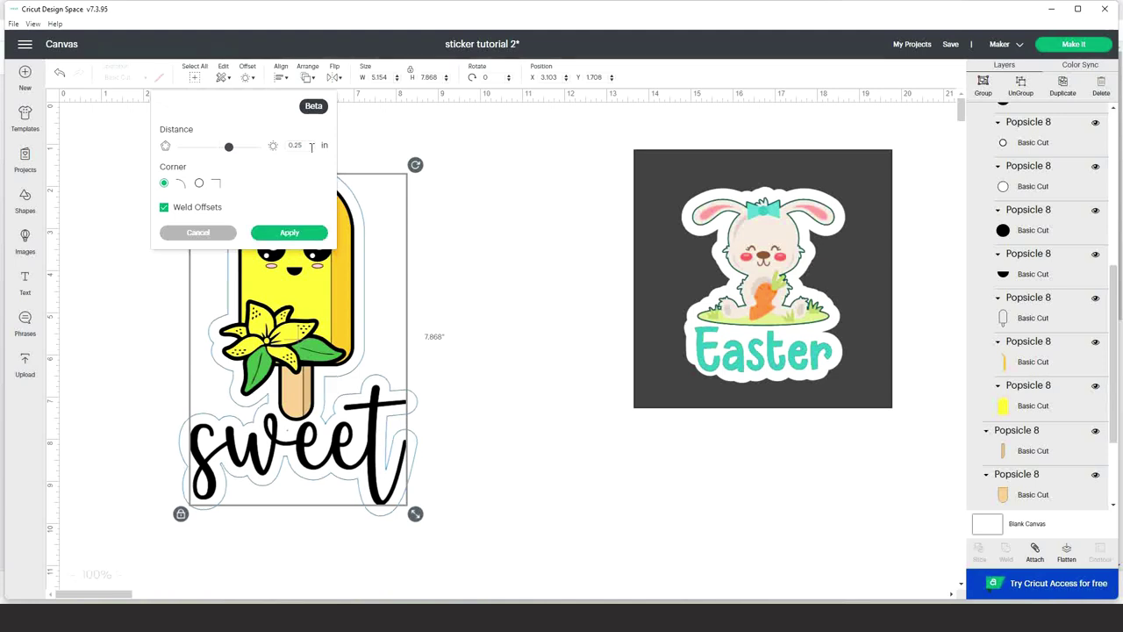
{"action": "left_click", "coordinate": [293, 233]}
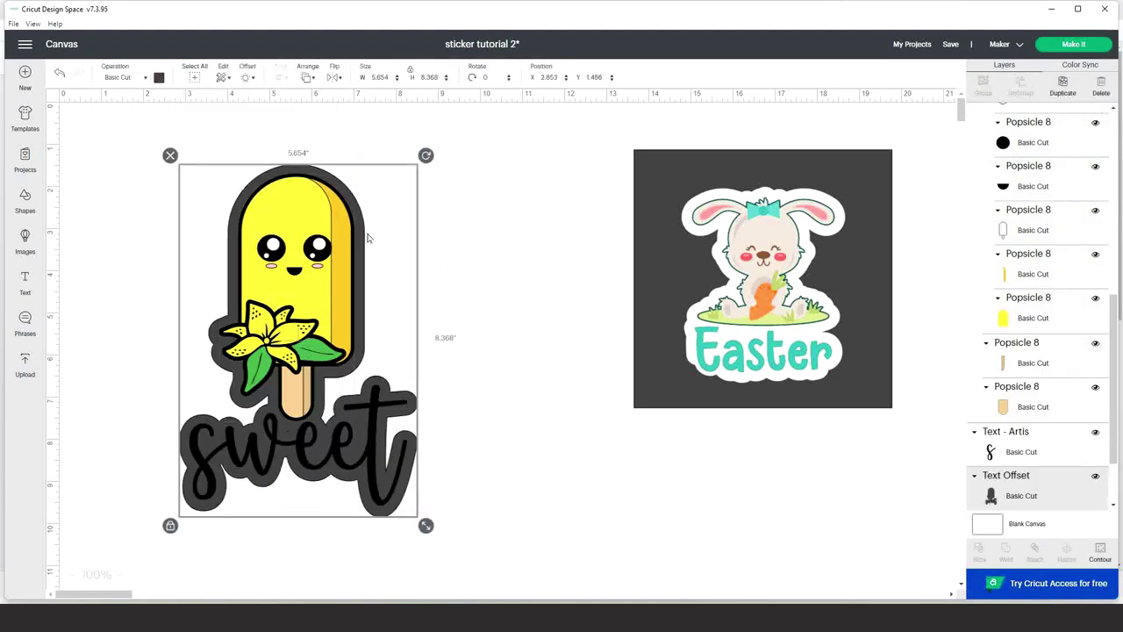
Recolor the offset around the popsicle and Sweet text white.
{"action": "left_click", "coordinate": [159, 77]}
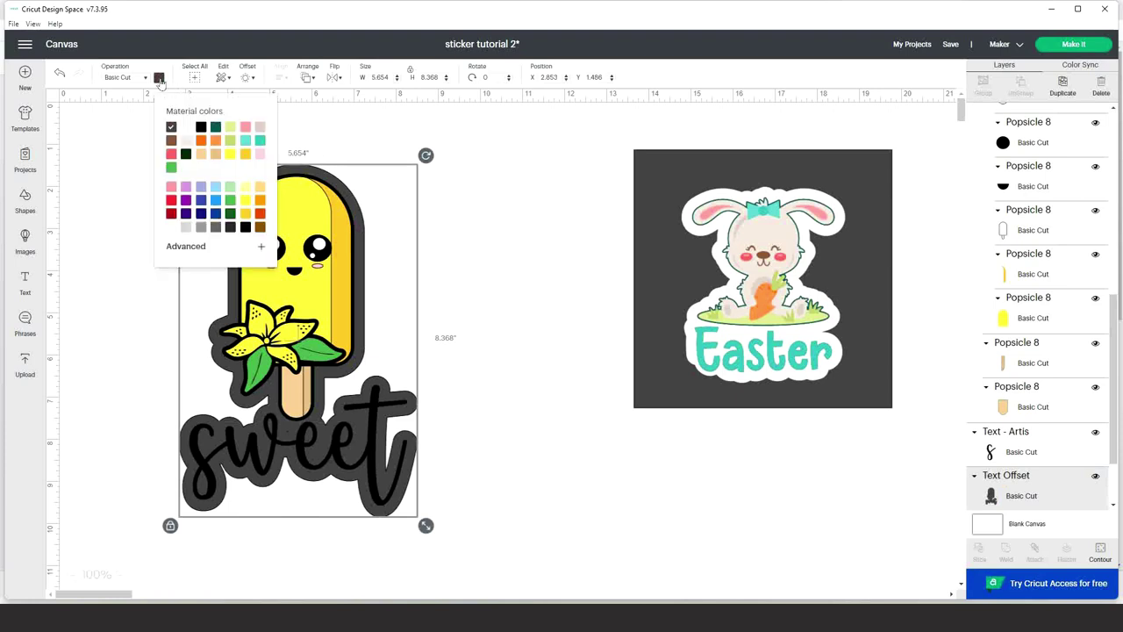
{"action": "left_click", "coordinate": [185, 132]}
{"action": "left_click", "coordinate": [483, 276]}
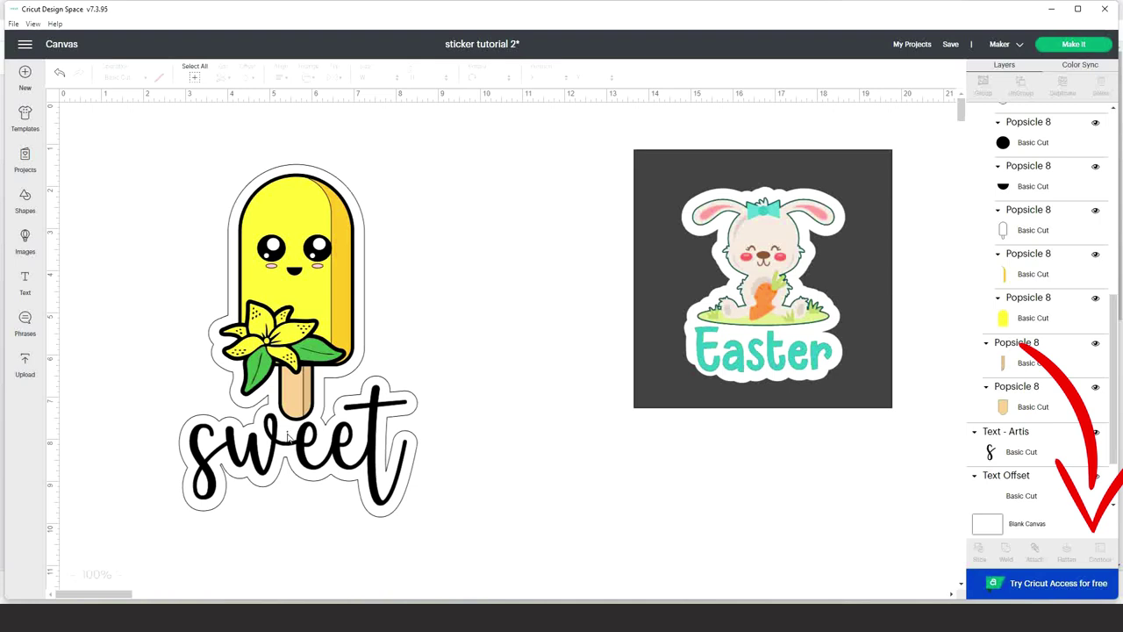
Hide the small inner contour of the white offset so that only its outer outline is cut.
{"action": "left_click", "coordinate": [387, 520]}
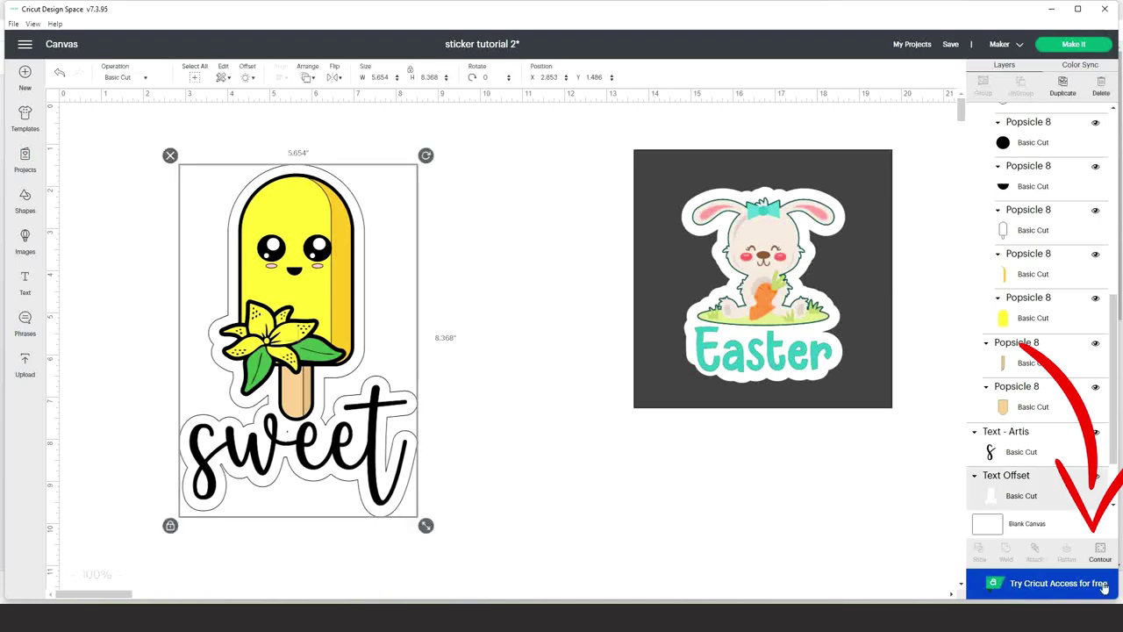
{"action": "left_click", "coordinate": [1101, 553]}
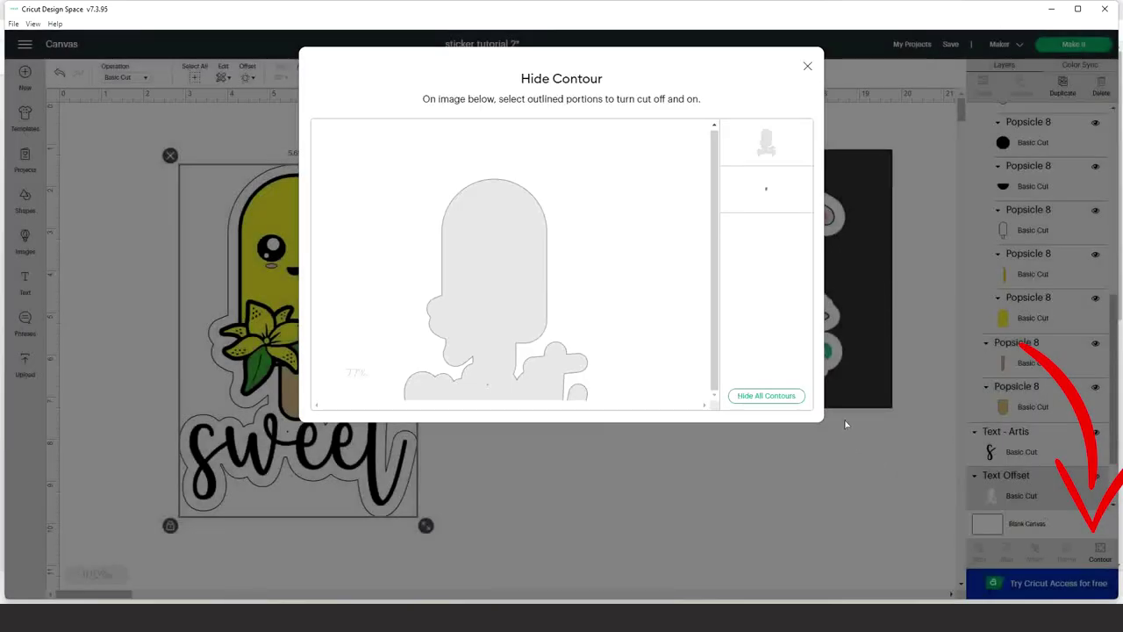
{"action": "left_click", "coordinate": [756, 201]}
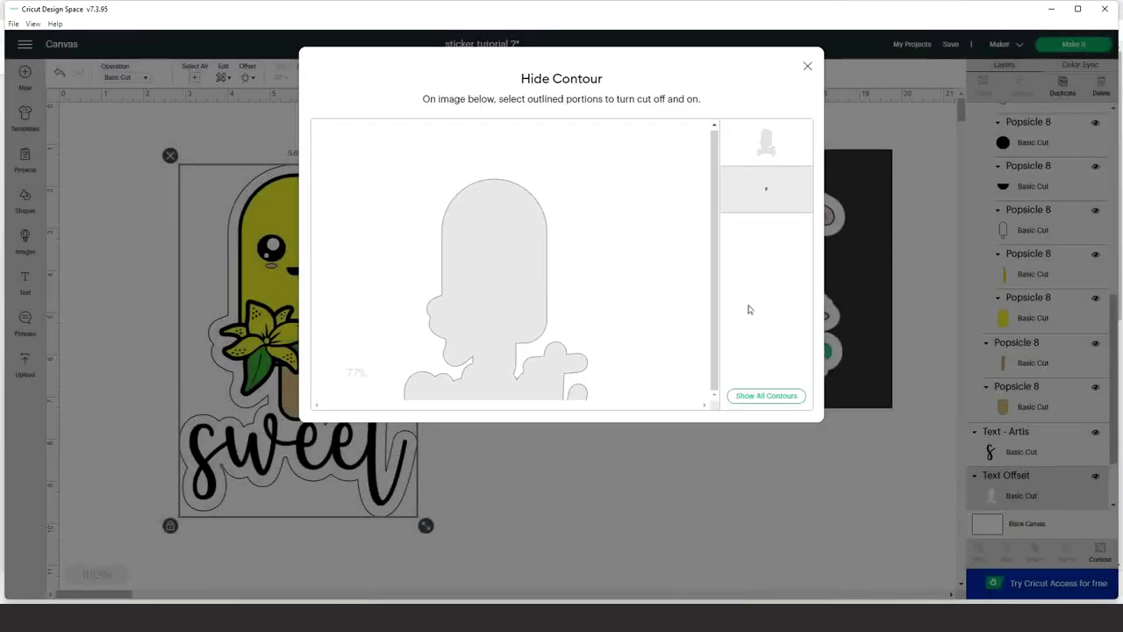
{"action": "left_click", "coordinate": [674, 502]}
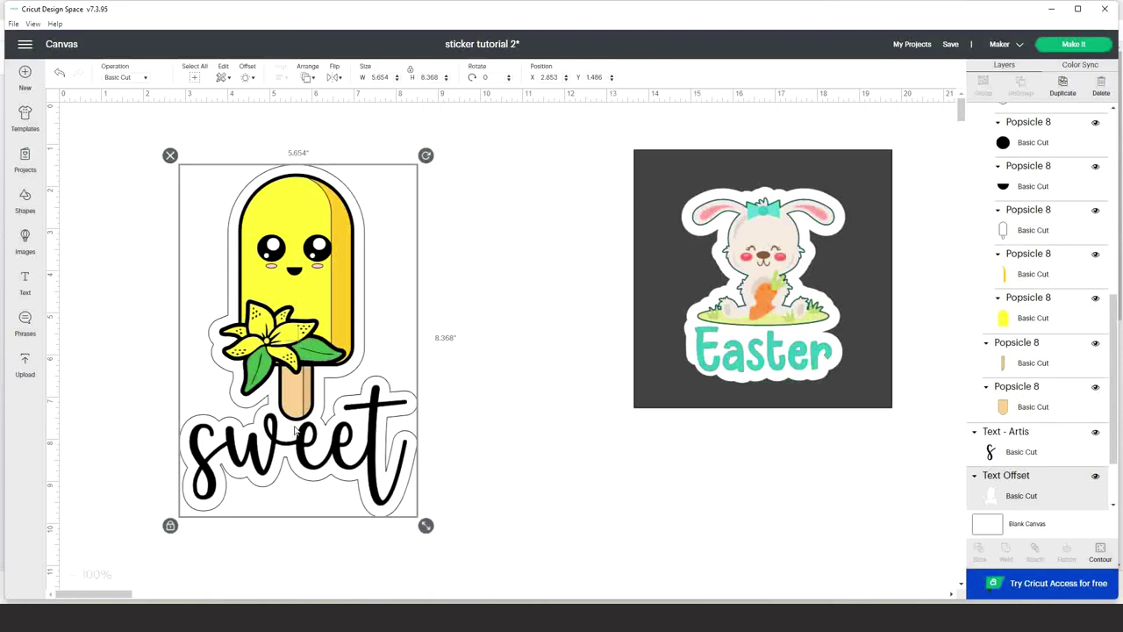
Flatten the popsicle, Sweet text and white offset into one image, and place it over the enlarged dark square.
{"action": "left_click_drag", "start_coordinate": [138, 137], "coordinate": [465, 559]}
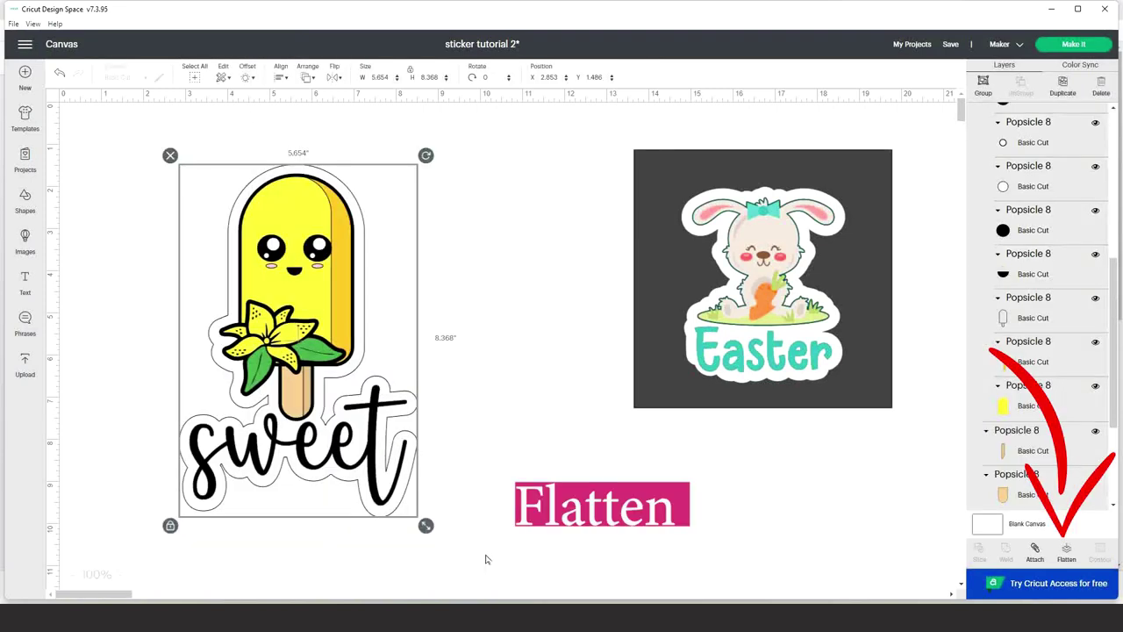
{"action": "left_click", "coordinate": [1067, 553]}
{"action": "left_click_drag", "start_coordinate": [298, 351], "coordinate": [392, 326]}
{"action": "left_click_drag", "start_coordinate": [655, 383], "coordinate": [250, 342]}
{"action": "left_click_drag", "start_coordinate": [499, 380], "coordinate": [595, 561]}
{"action": "left_click_drag", "start_coordinate": [555, 523], "coordinate": [557, 504]}
{"action": "left_click", "coordinate": [431, 281]}
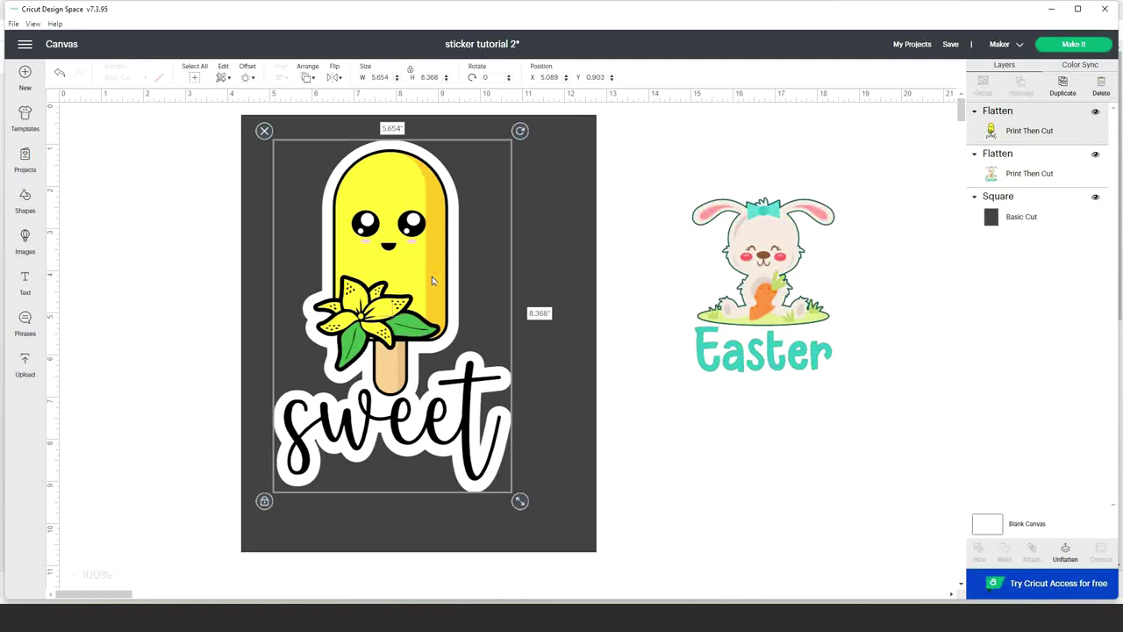
View the Easter bunny sticker against the dark square in place of the popsicle, and swap the two back.
{"action": "left_click", "coordinate": [791, 299]}
{"action": "left_click_drag", "start_coordinate": [427, 288], "coordinate": [216, 331]}
{"action": "left_click_drag", "start_coordinate": [744, 275], "coordinate": [437, 282]}
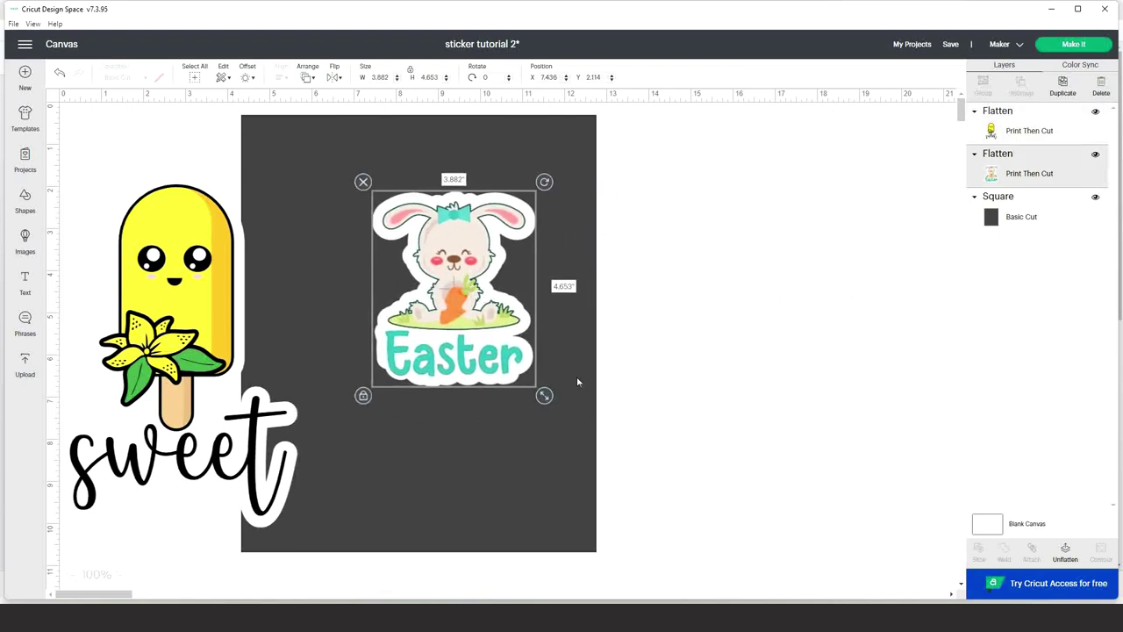
{"action": "left_click_drag", "start_coordinate": [452, 379], "coordinate": [740, 366]}
{"action": "left_click_drag", "start_coordinate": [217, 325], "coordinate": [471, 289]}
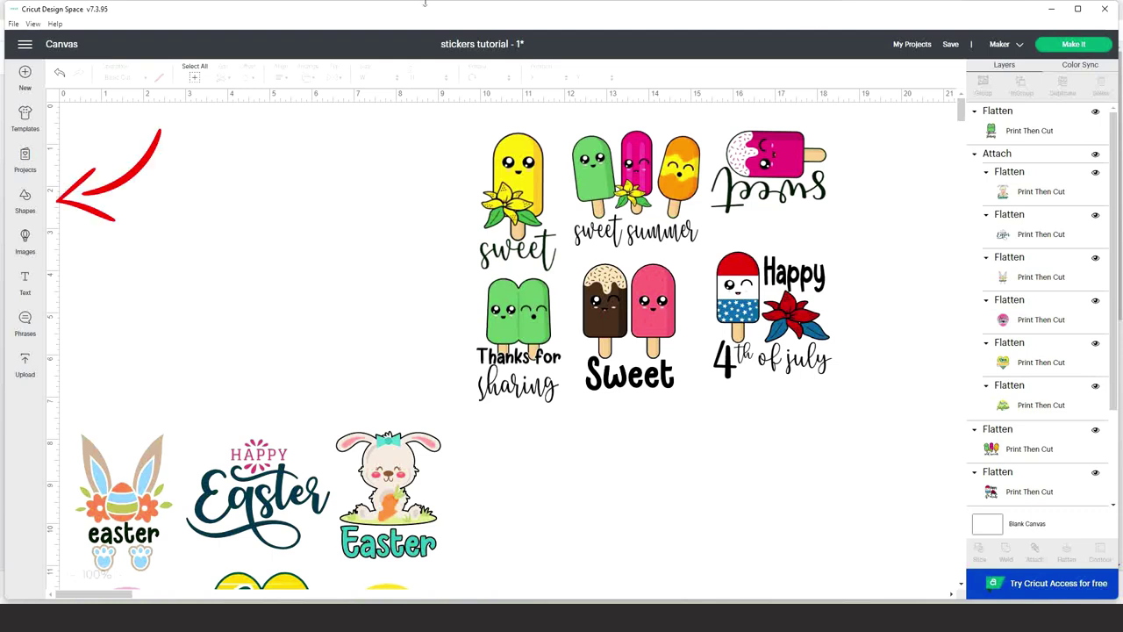
Insert a free square shape in the stickers tutorial - 1 project, in the empty area beside the popsicle stickers.
{"action": "left_click", "coordinate": [25, 202]}
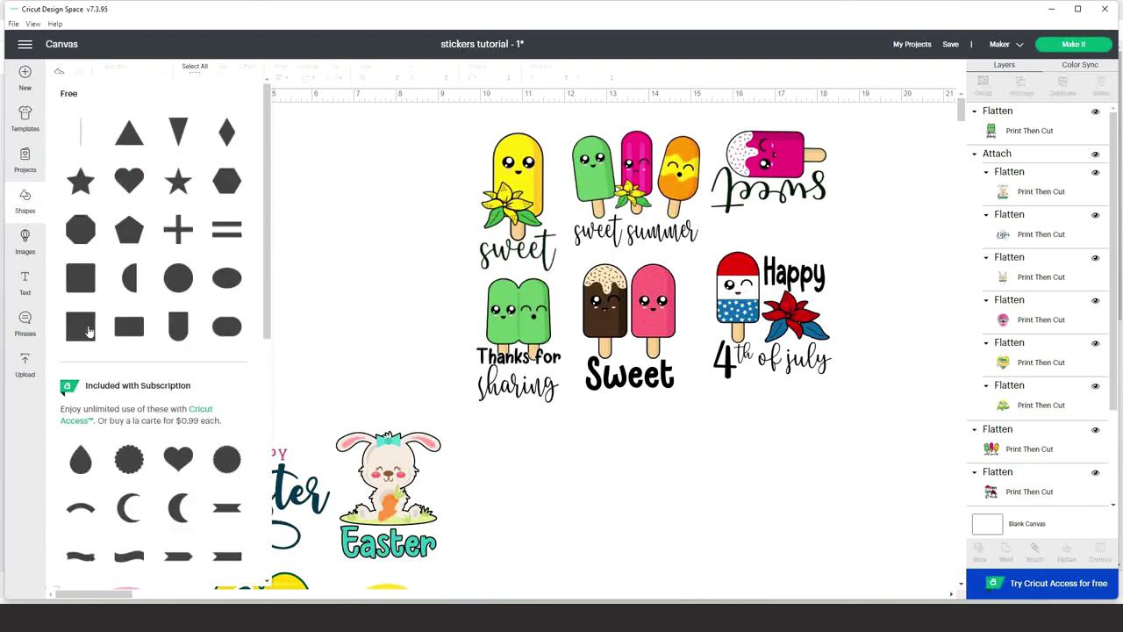
{"action": "left_click", "coordinate": [197, 319]}
{"action": "left_click_drag", "start_coordinate": [121, 203], "coordinate": [322, 304]}
{"action": "left_click_drag", "start_coordinate": [289, 243], "coordinate": [304, 273]}
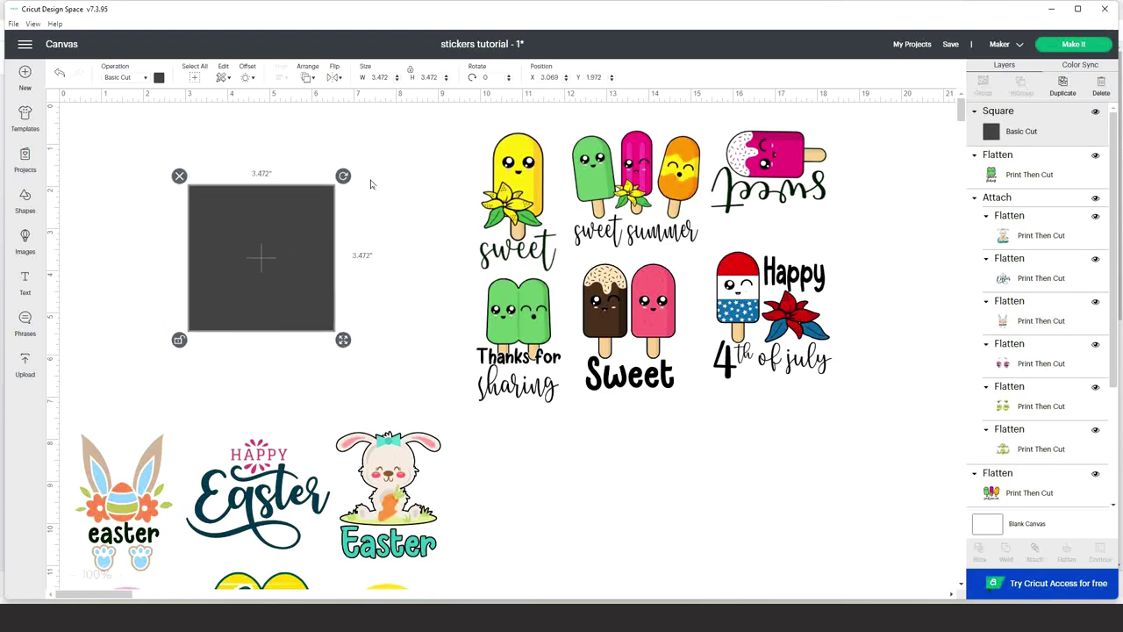
Resize the square to 9.25 in wide by 6.75 in high and place it at the canvas's upper-left corner.
{"action": "left_click", "coordinate": [390, 78]}
{"action": "type", "text": "3"}
{"action": "key", "text": "Tab"}
{"action": "type", "text": "6"}
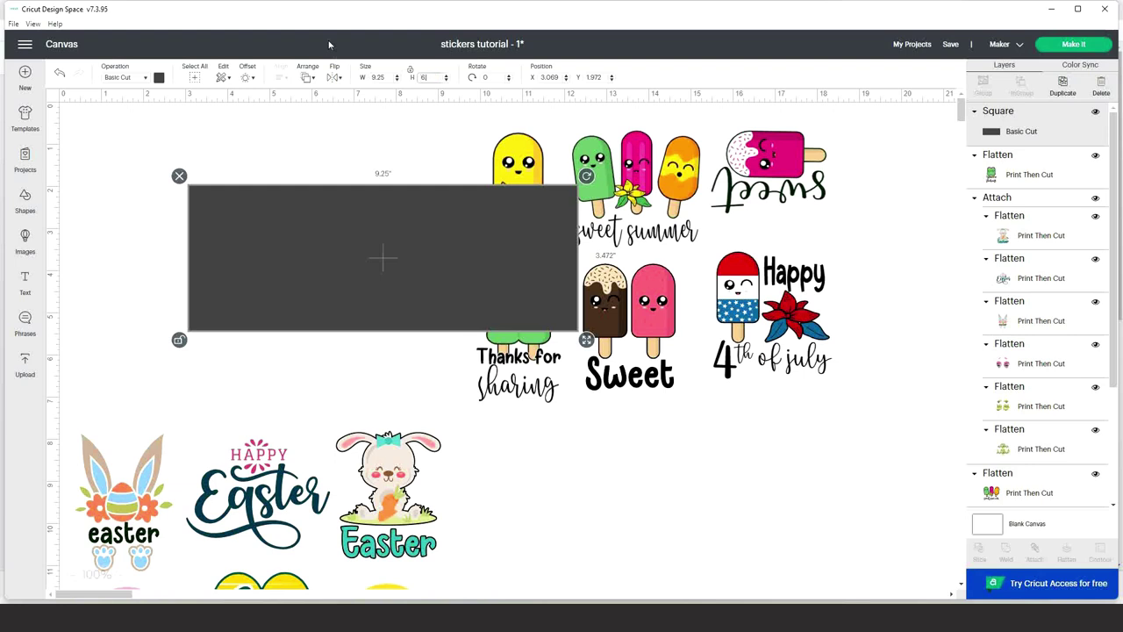
{"action": "type", "text": ".75"}
{"action": "key", "text": "Return"}
{"action": "left_click_drag", "start_coordinate": [449, 350], "coordinate": [325, 291]}
{"action": "left_click", "coordinate": [602, 517]}
Arrange the yellow sweet, Thanks for sharing, sweet summer and two-popsicle Sweet stickers on the left and middle of the square.
{"action": "left_click_drag", "start_coordinate": [524, 189], "coordinate": [126, 191]}
{"action": "left_click_drag", "start_coordinate": [128, 191], "coordinate": [127, 191]}
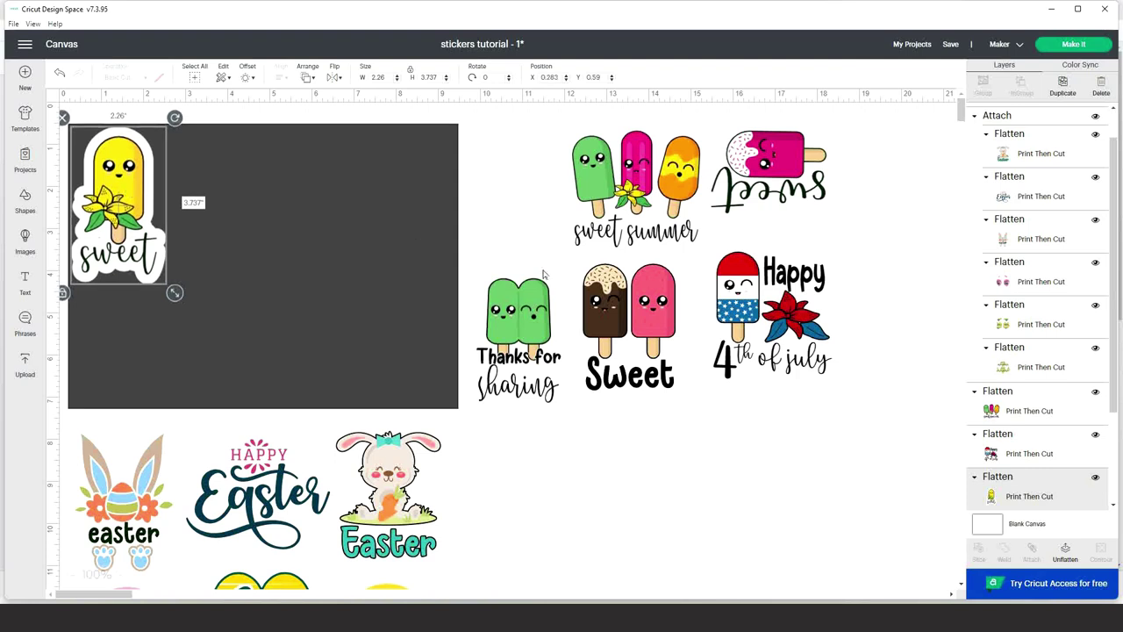
{"action": "left_click_drag", "start_coordinate": [529, 336], "coordinate": [137, 341]}
{"action": "left_click_drag", "start_coordinate": [676, 182], "coordinate": [274, 191]}
{"action": "left_click_drag", "start_coordinate": [629, 324], "coordinate": [221, 328]}
Fit the upside-down sweet sticker into the square's upper-right corner and the Happy 4th of July sticker below it.
{"action": "left_click_drag", "start_coordinate": [768, 172], "coordinate": [378, 182]}
{"action": "left_click_drag", "start_coordinate": [449, 127], "coordinate": [461, 120]}
{"action": "left_click_drag", "start_coordinate": [436, 211], "coordinate": [436, 205]}
{"action": "left_click", "coordinate": [467, 207]}
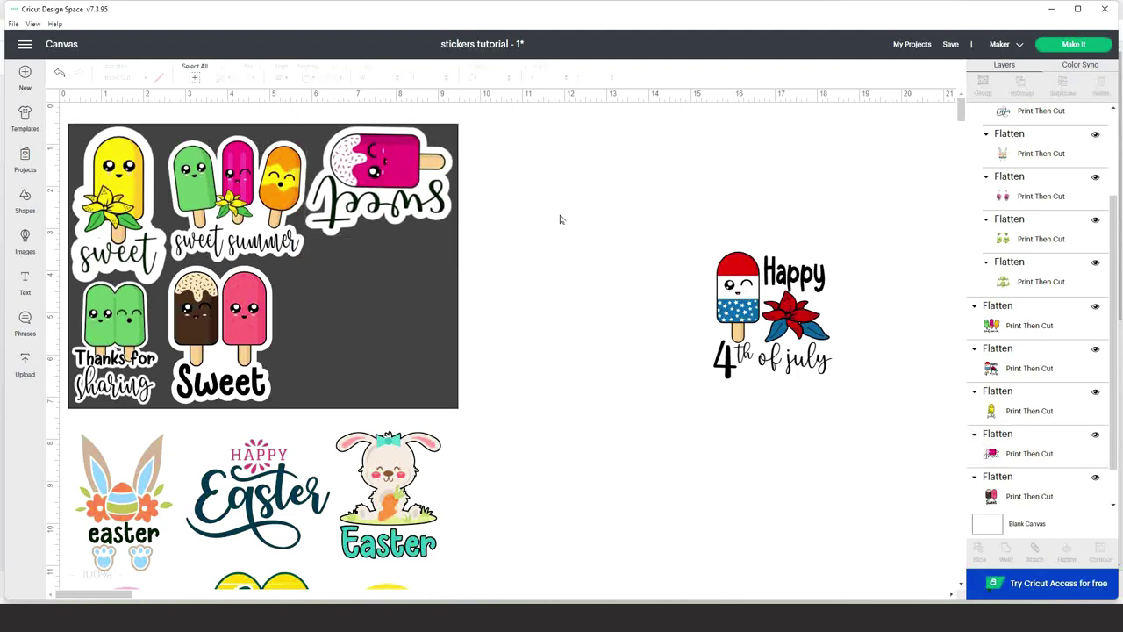
{"action": "left_click_drag", "start_coordinate": [795, 304], "coordinate": [383, 307]}
{"action": "left_click_drag", "start_coordinate": [228, 334], "coordinate": [233, 333]}
{"action": "left_click", "coordinate": [399, 351]}
{"action": "left_click", "coordinate": [553, 349]}
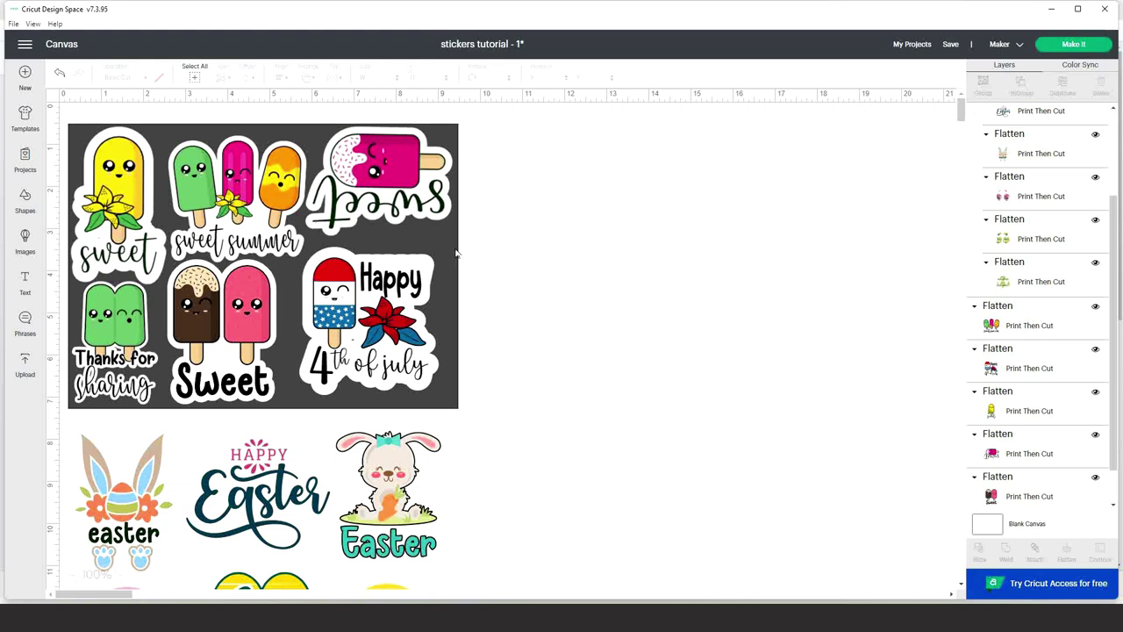
Move the dark square clear of the popsicle stickers, and attach all six stickers together as one sheet.
{"action": "left_click_drag", "start_coordinate": [456, 252], "coordinate": [991, 478]}
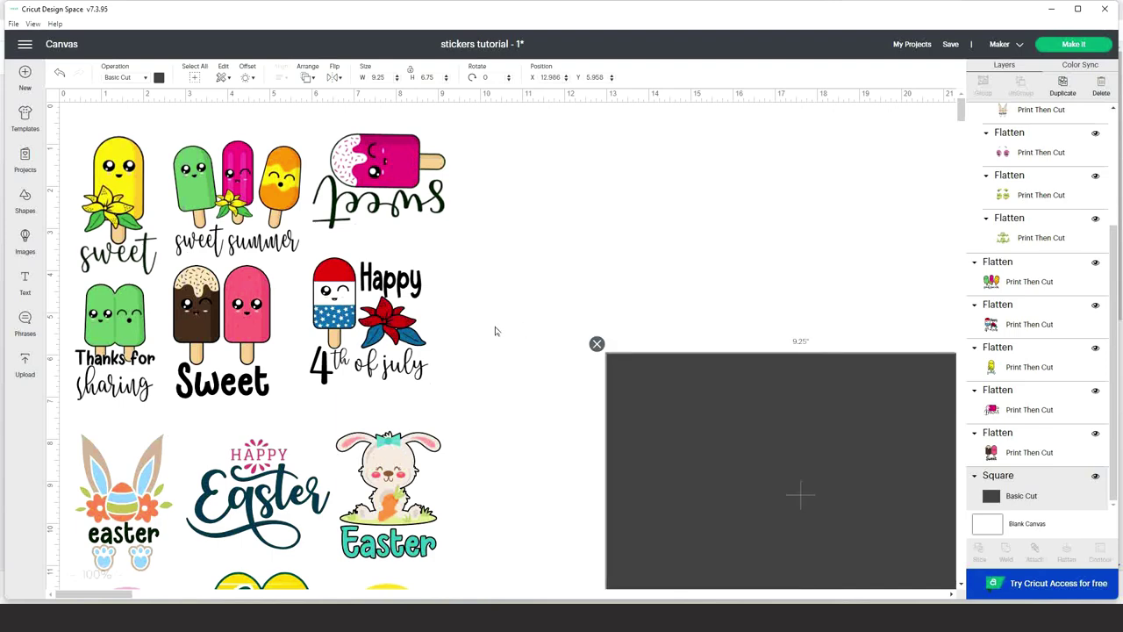
{"action": "left_click_drag", "start_coordinate": [494, 375], "coordinate": [89, 138]}
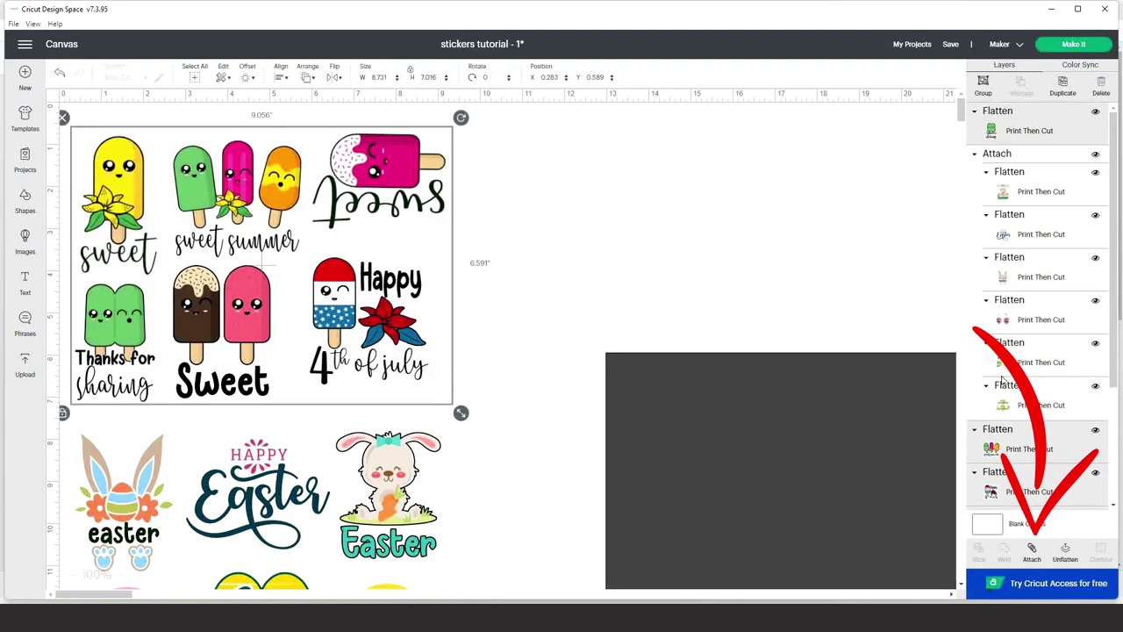
{"action": "left_click", "coordinate": [1037, 560]}
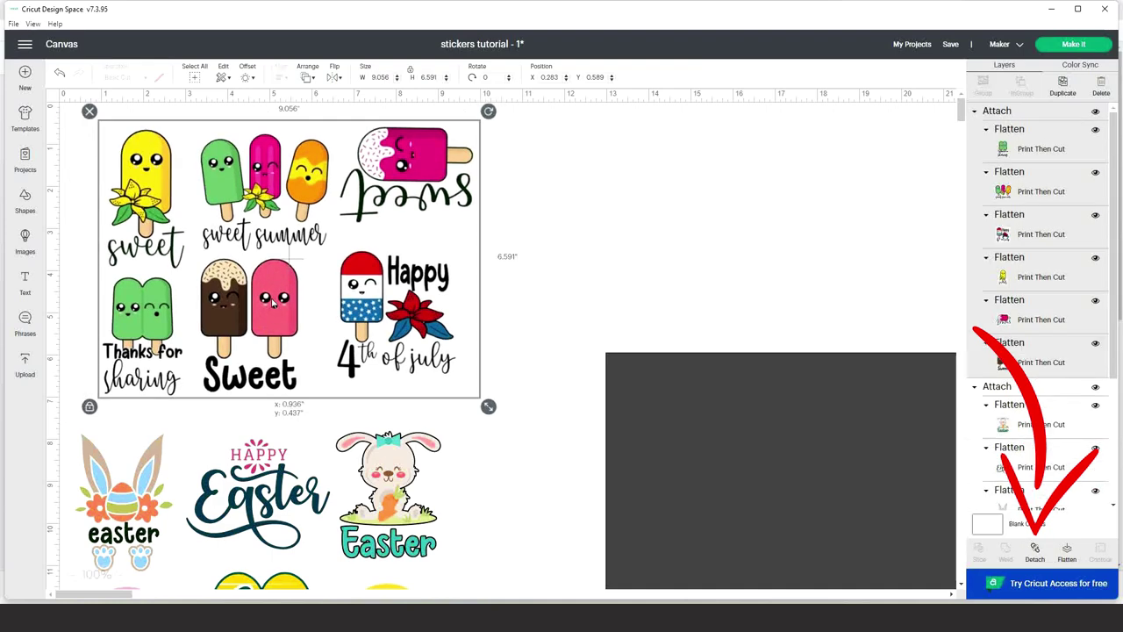
{"action": "left_click_drag", "start_coordinate": [308, 314], "coordinate": [324, 291]}
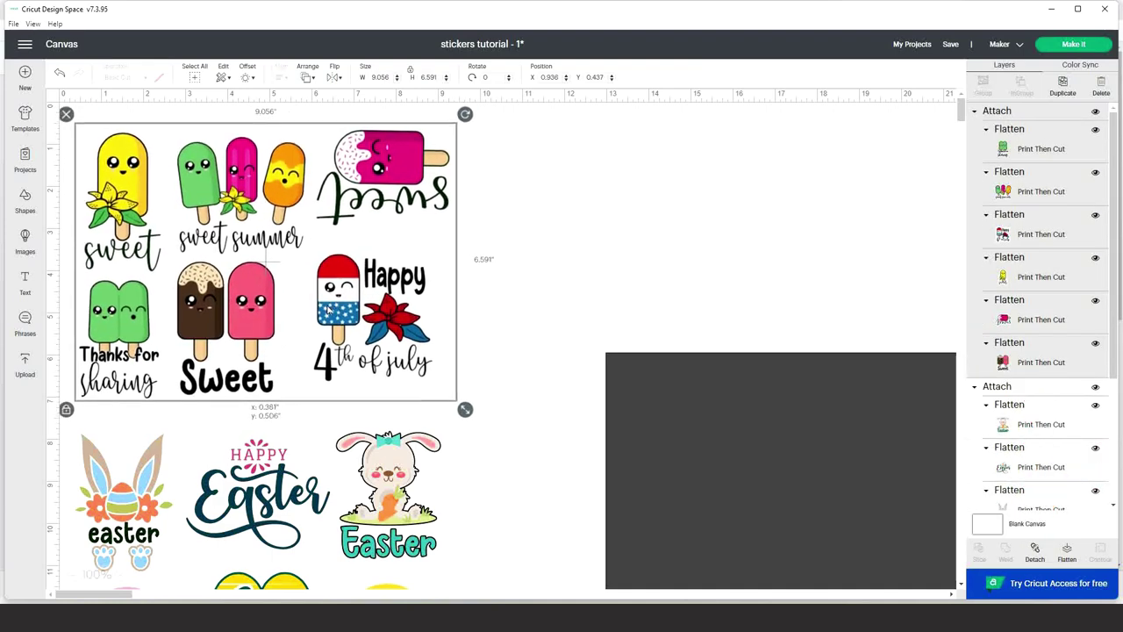
{"action": "left_click", "coordinate": [619, 266]}
Shift the attached Easter and summer sticker sheet slightly down and right, and delete the dark sizing square.
{"action": "scroll", "coordinate": [628, 257], "scroll_direction": "down", "scroll_amount": 3}
{"action": "left_click", "coordinate": [332, 356]}
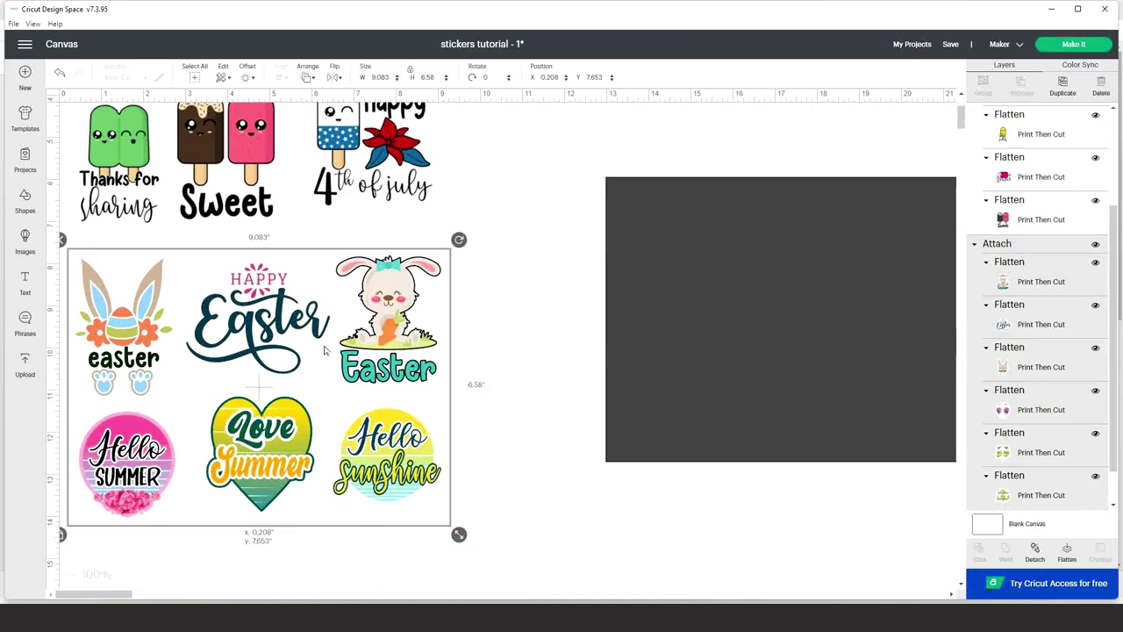
{"action": "left_click_drag", "start_coordinate": [397, 331], "coordinate": [397, 337]}
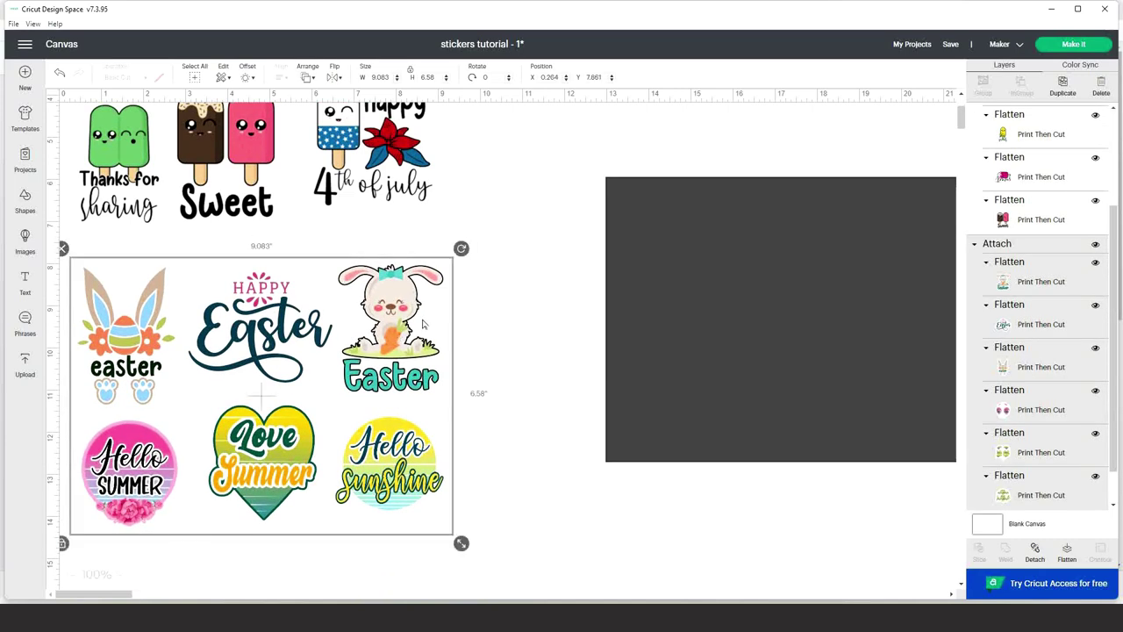
{"action": "left_click", "coordinate": [758, 300]}
{"action": "key", "text": "Delete"}
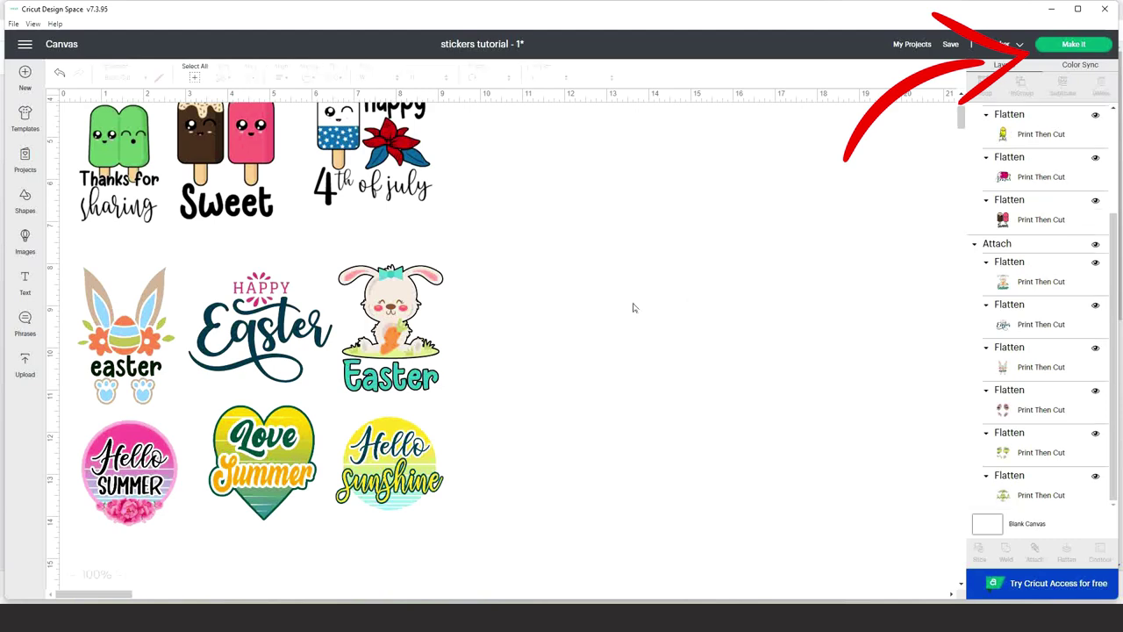
Proceed to the mat preview and review the layout of both Print Then Cut mats.
{"action": "scroll", "coordinate": [604, 311], "scroll_direction": "up", "scroll_amount": 2}
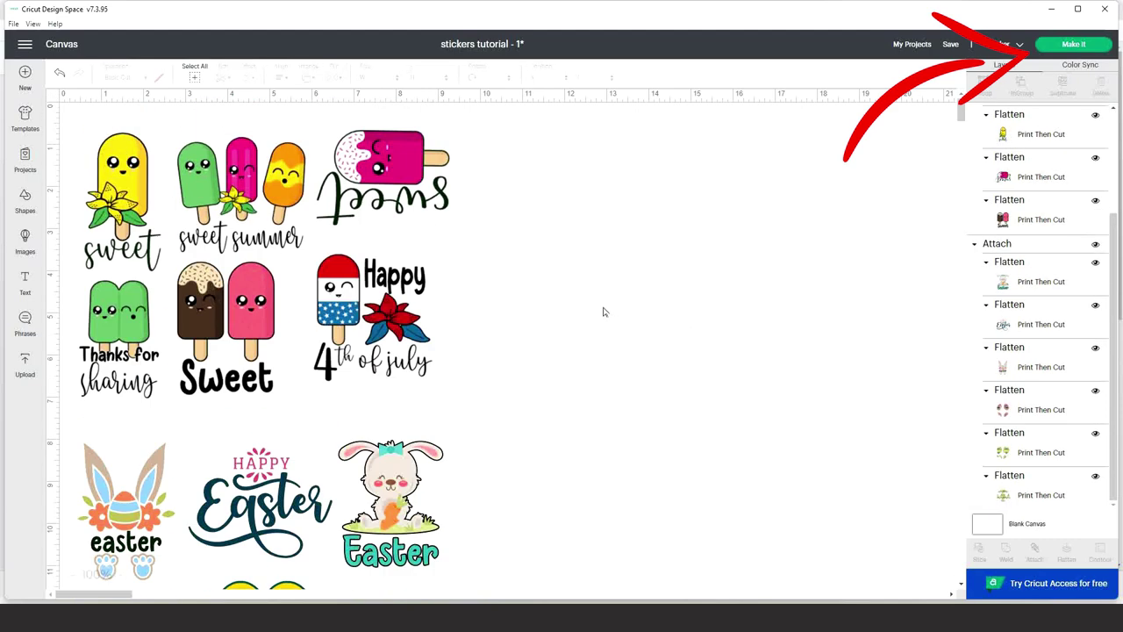
{"action": "left_click", "coordinate": [1074, 45]}
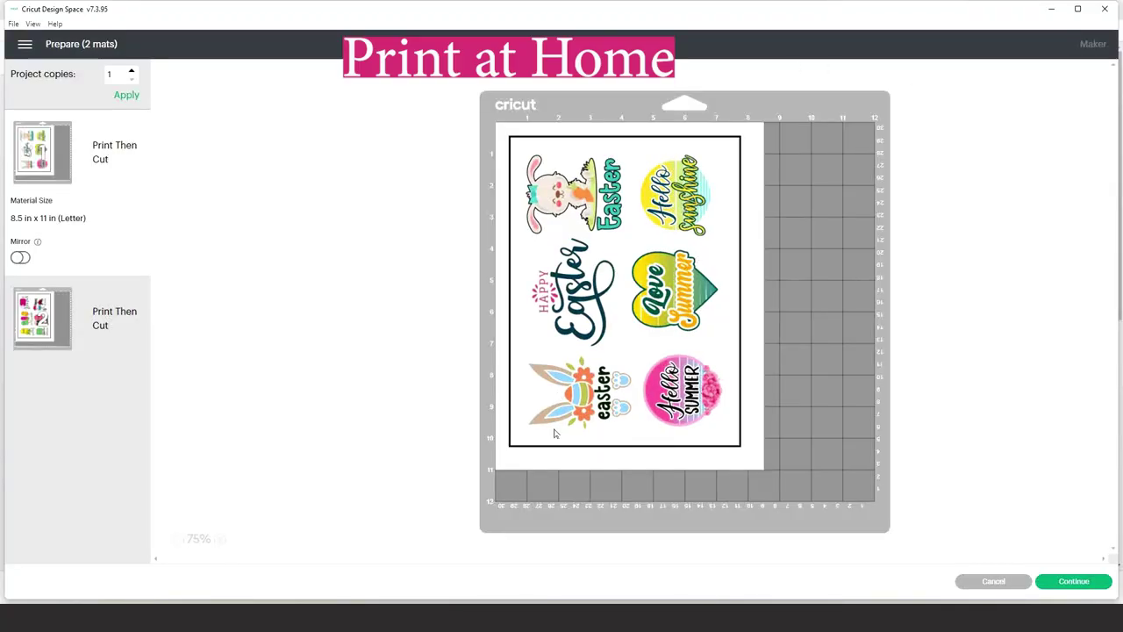
{"action": "left_click", "coordinate": [35, 338]}
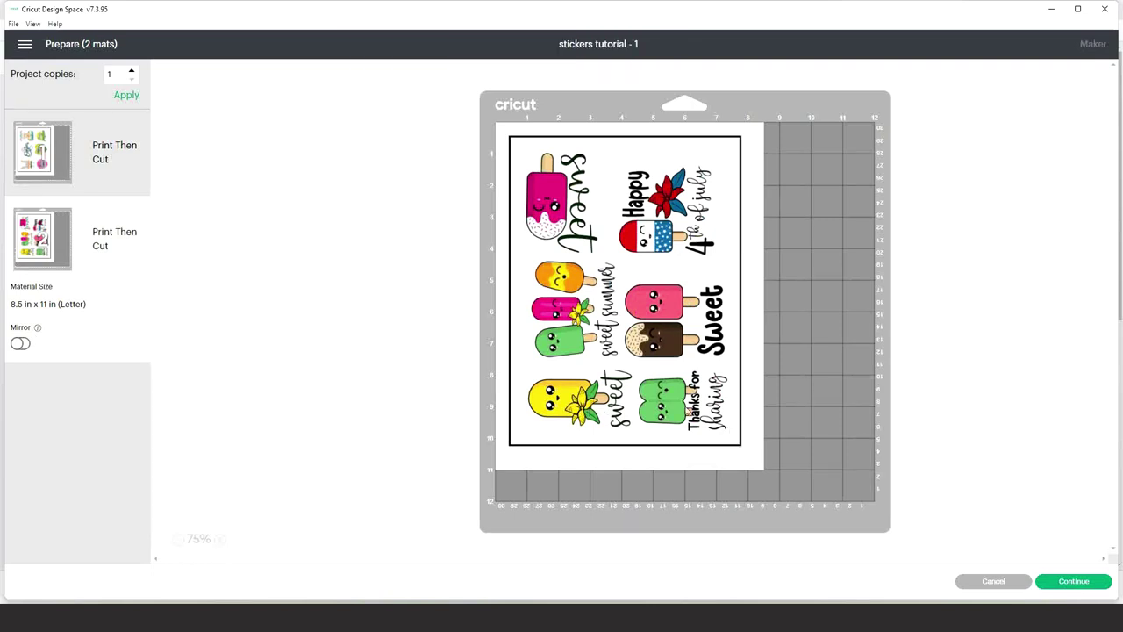
{"action": "left_click", "coordinate": [39, 162]}
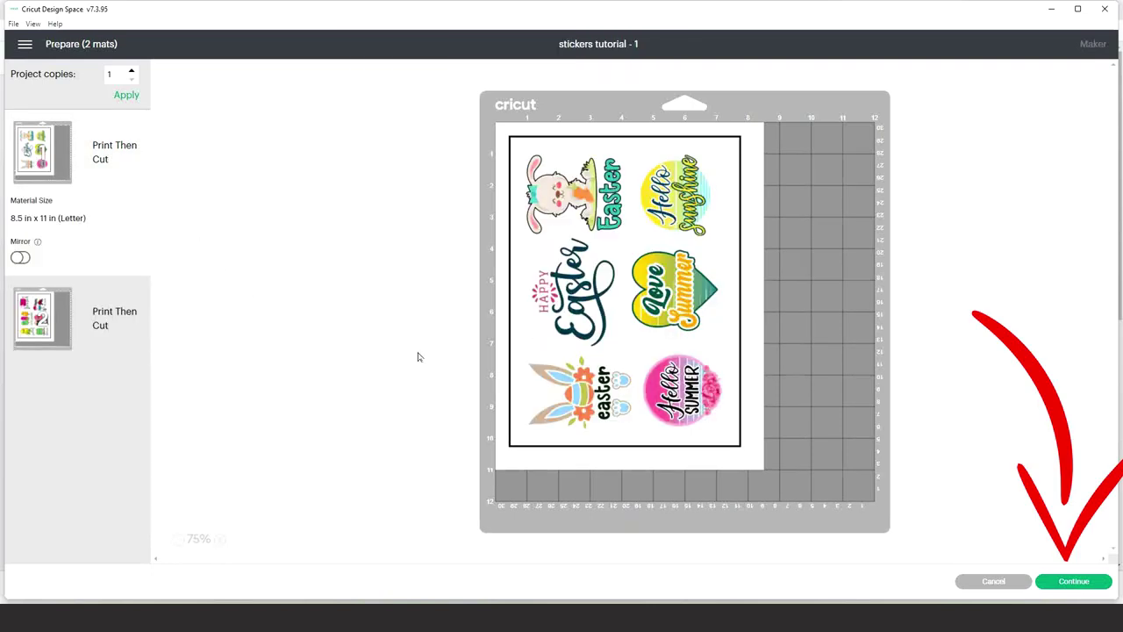
Continue to the print setup of the first mat, turn Add Bleed off and Use System Dialog on, and open the system print dialog.
{"action": "left_click", "coordinate": [1080, 584]}
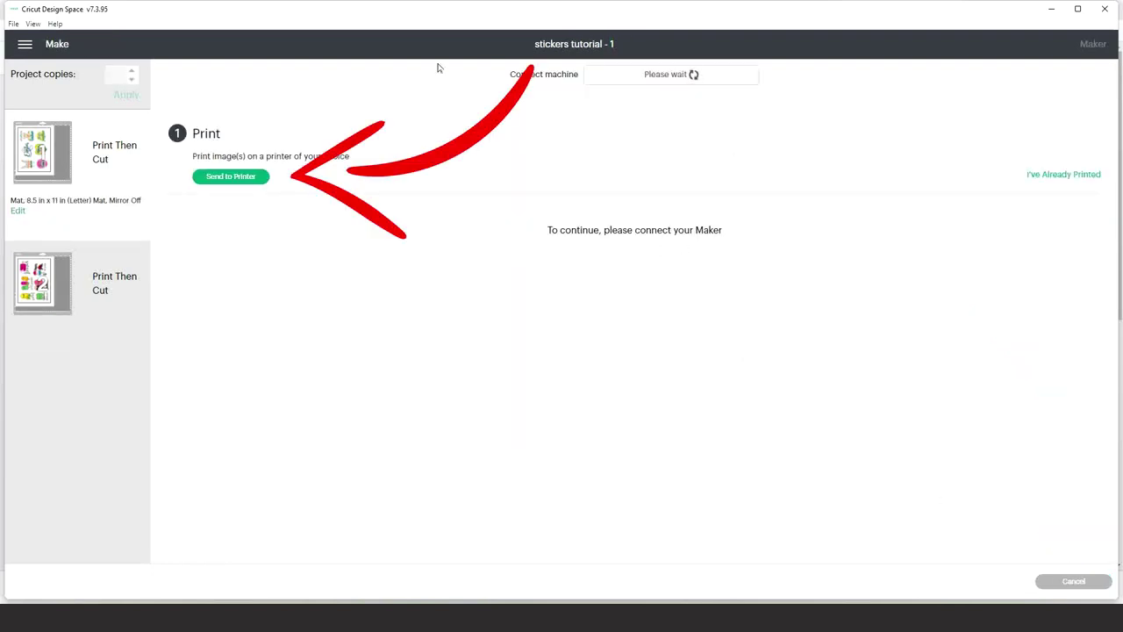
{"action": "left_click", "coordinate": [233, 179]}
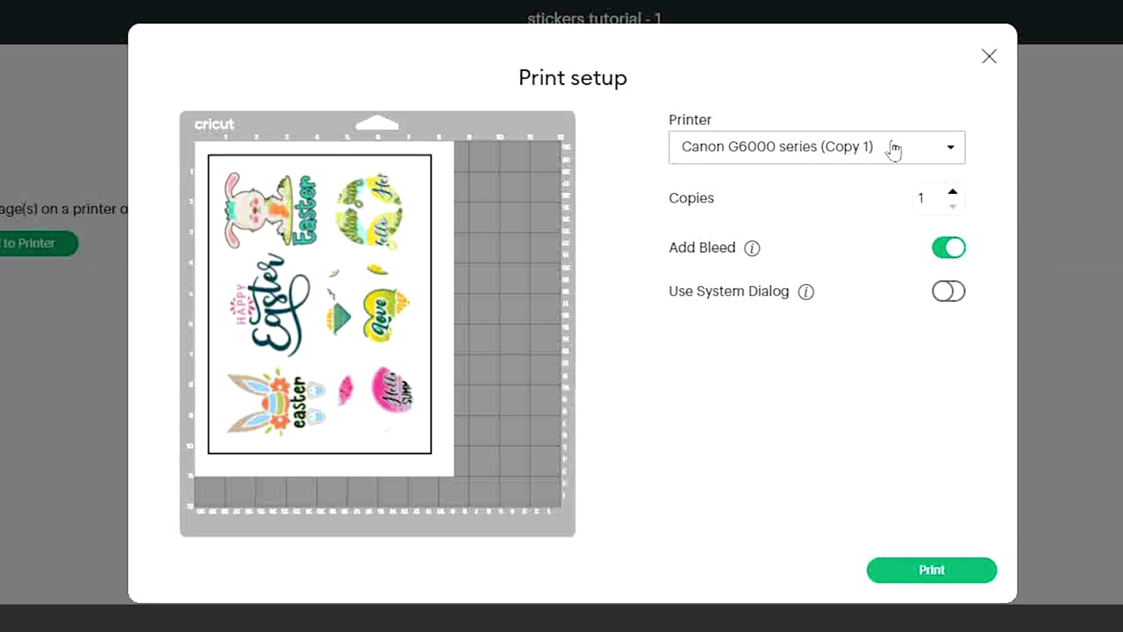
{"action": "left_click", "coordinate": [954, 251]}
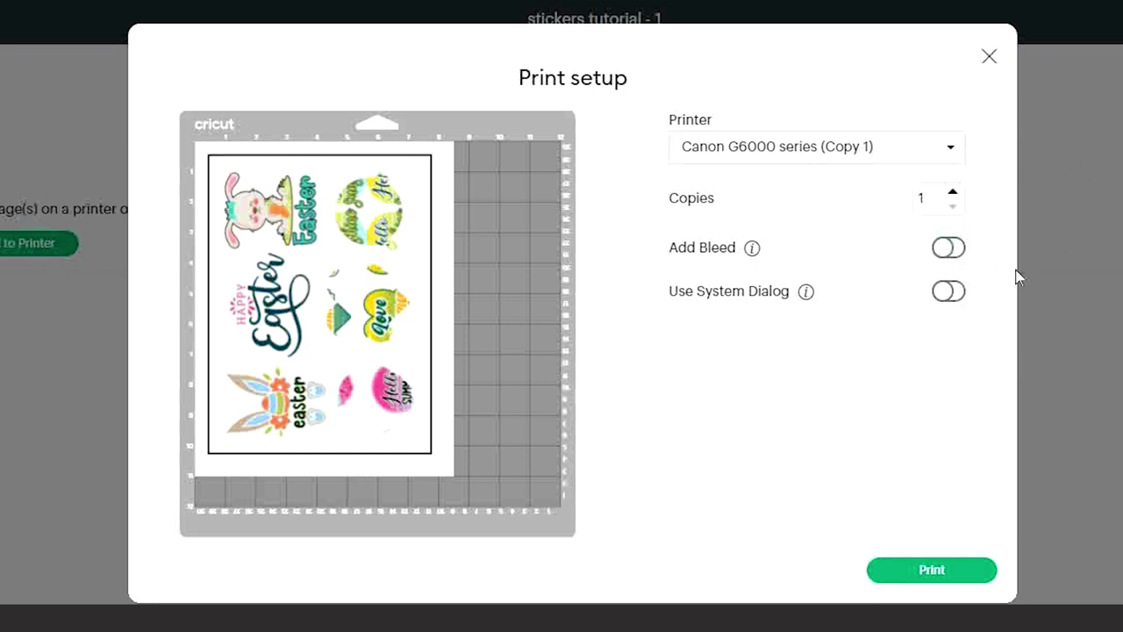
{"action": "left_click", "coordinate": [945, 302]}
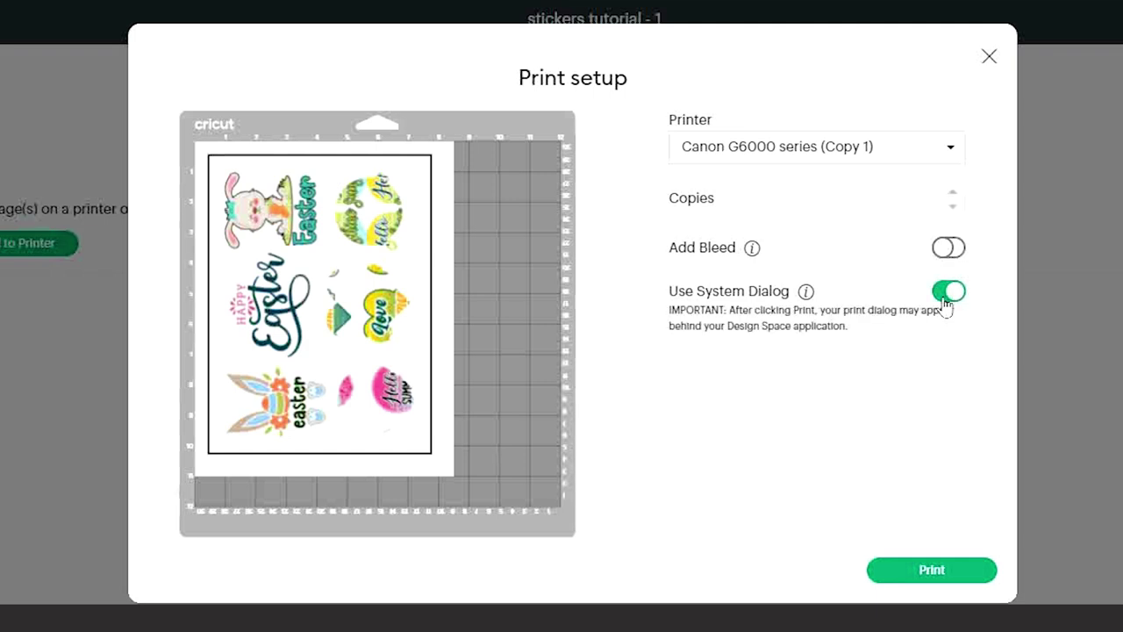
{"action": "left_click", "coordinate": [932, 571]}
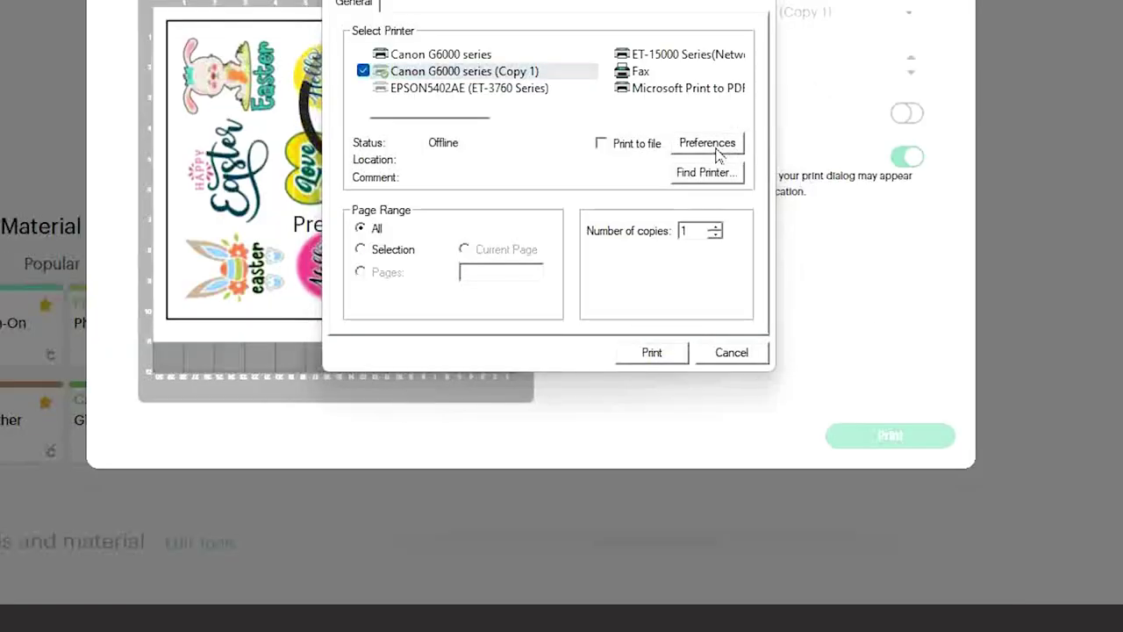
In the Canon G6000 series (Copy 1) printing preferences, choose the Photo Printing preset and set the media type to Matte Photo Paper.
{"action": "left_click", "coordinate": [711, 143]}
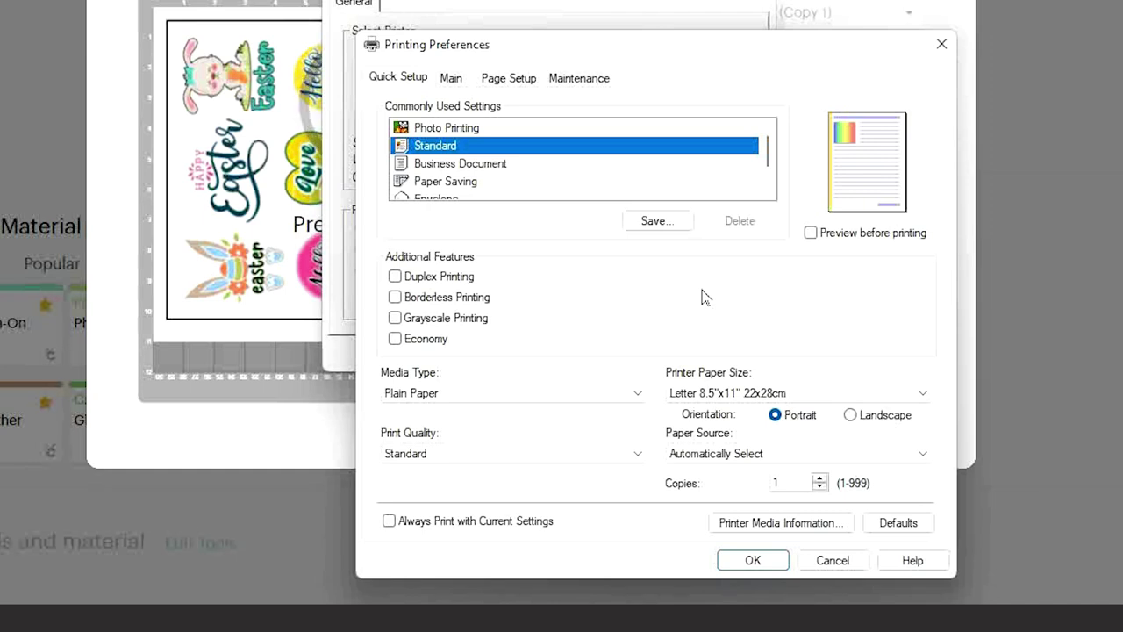
{"action": "left_click", "coordinate": [464, 129]}
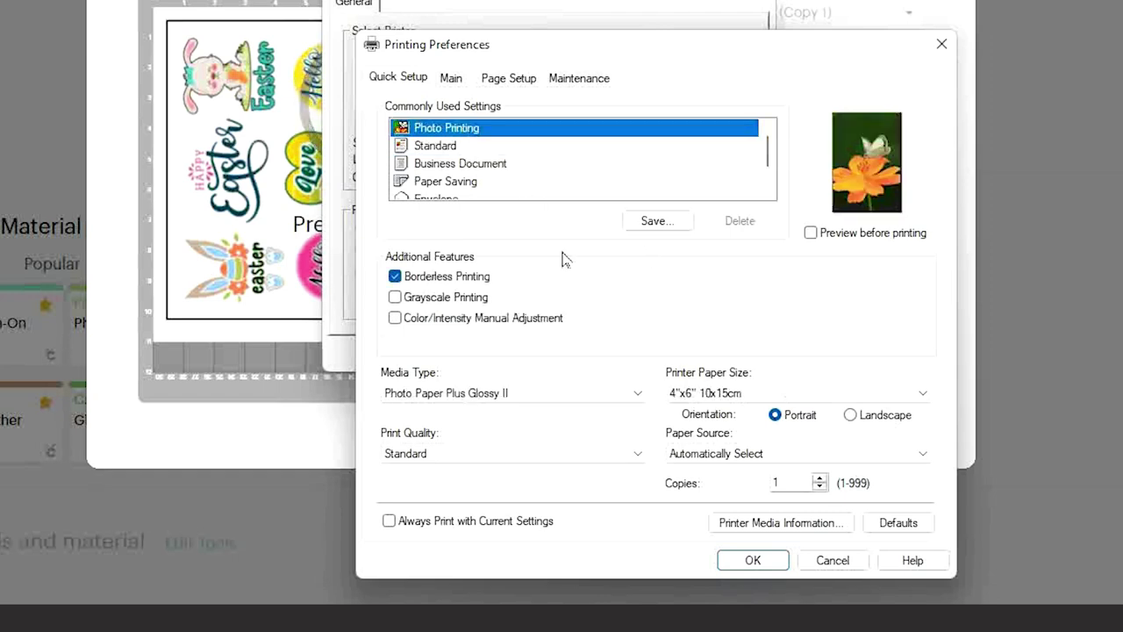
{"action": "left_click", "coordinate": [511, 394]}
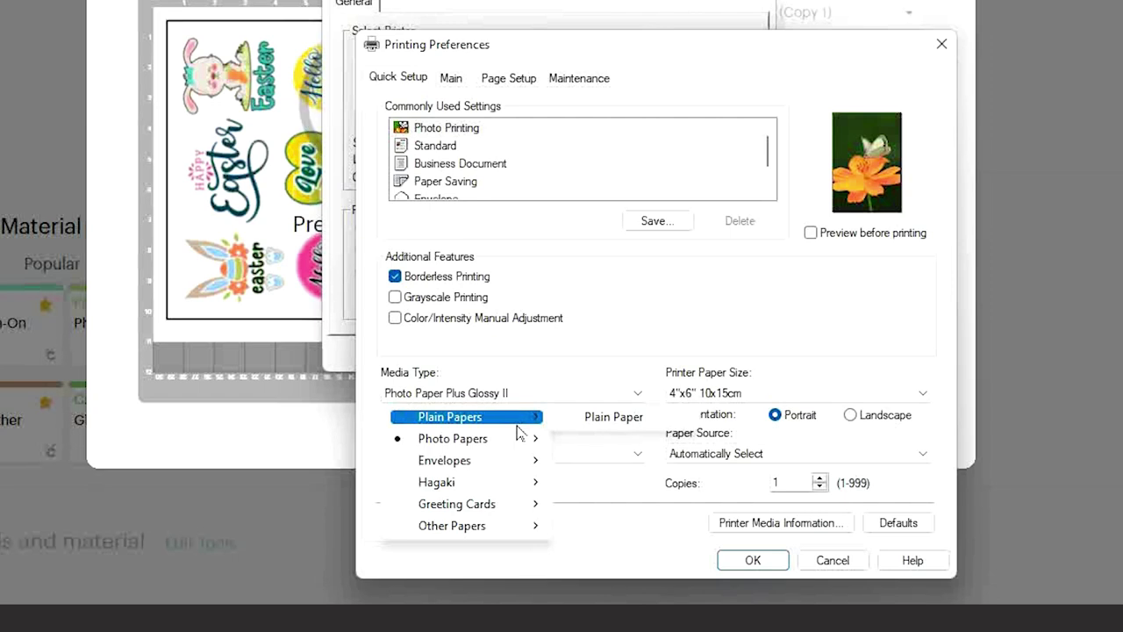
{"action": "mouse_move", "coordinate": [535, 439]}
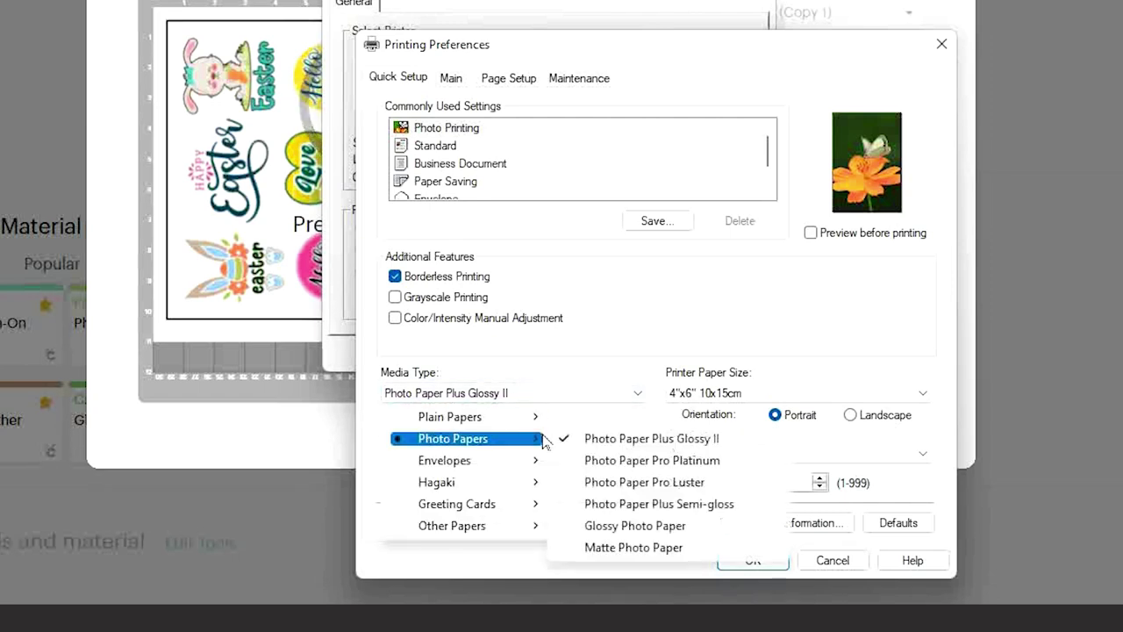
{"action": "left_click", "coordinate": [620, 553]}
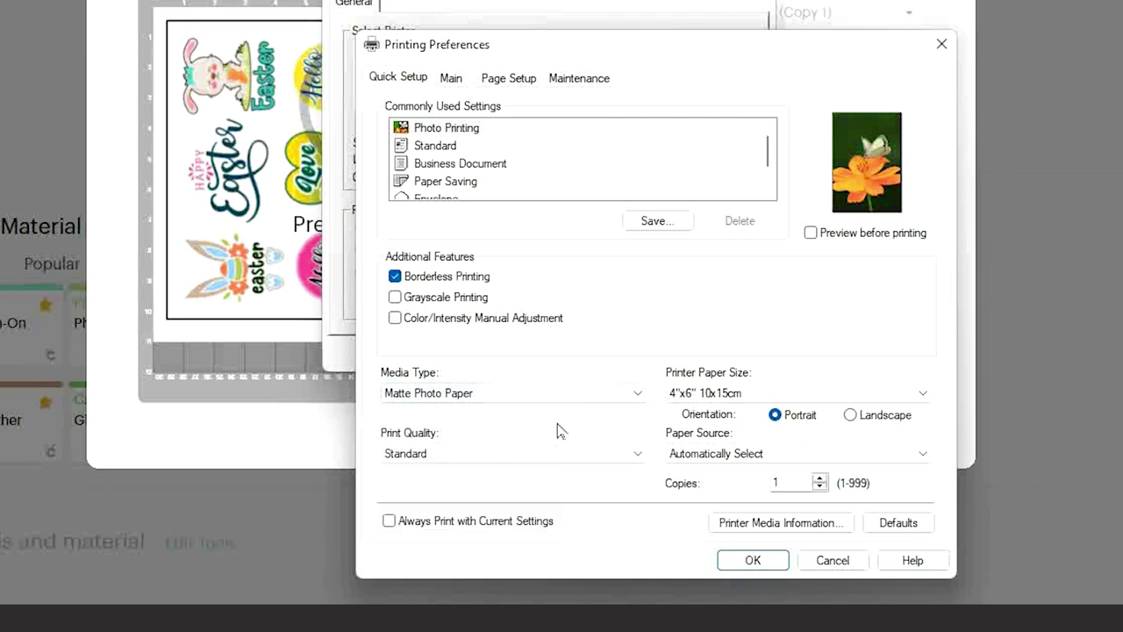
Set the print quality to High and the paper size to Letter 8.5"x11" 22x28cm, accept the preferences and print the sticker sheet.
{"action": "left_click", "coordinate": [561, 456]}
{"action": "left_click", "coordinate": [554, 472]}
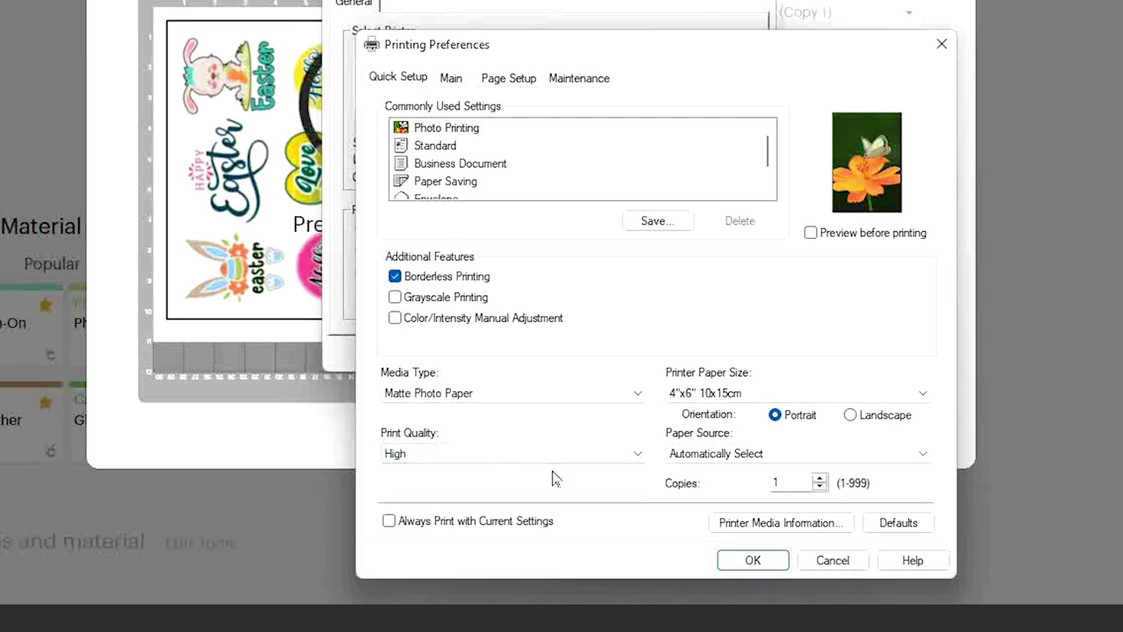
{"action": "left_click", "coordinate": [712, 396]}
{"action": "left_click", "coordinate": [788, 418]}
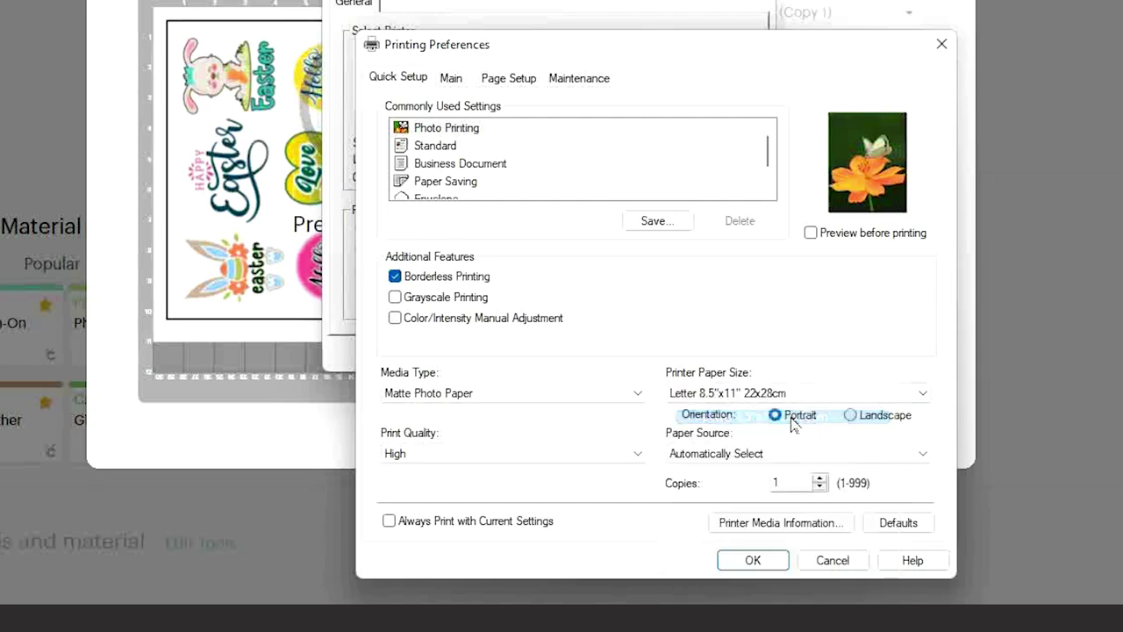
{"action": "left_click", "coordinate": [753, 560]}
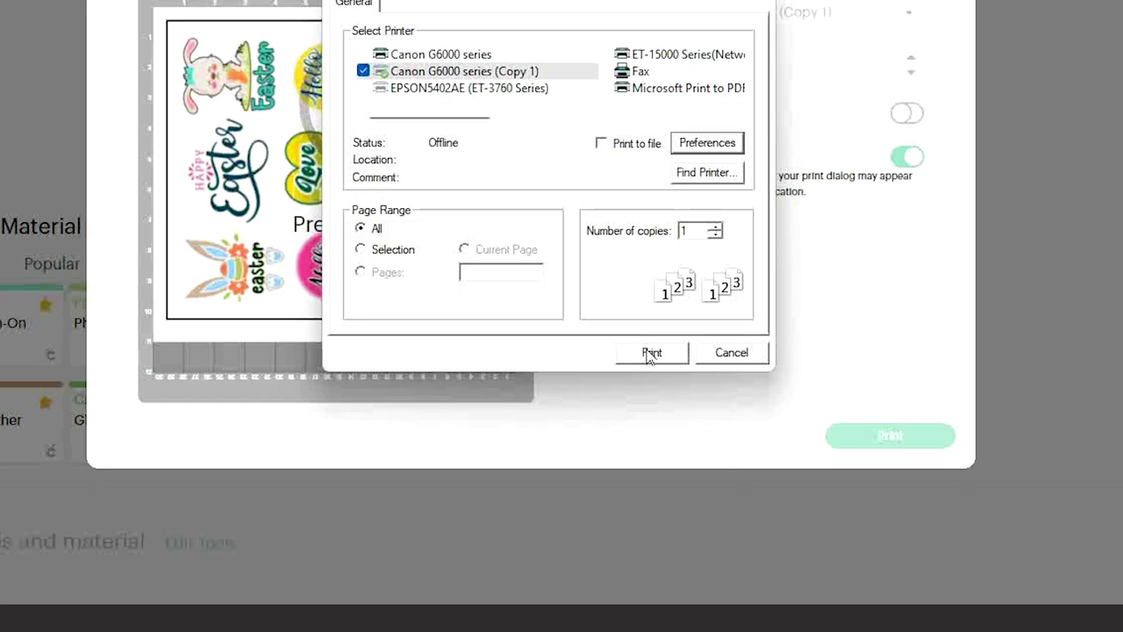
{"action": "left_click", "coordinate": [649, 353]}
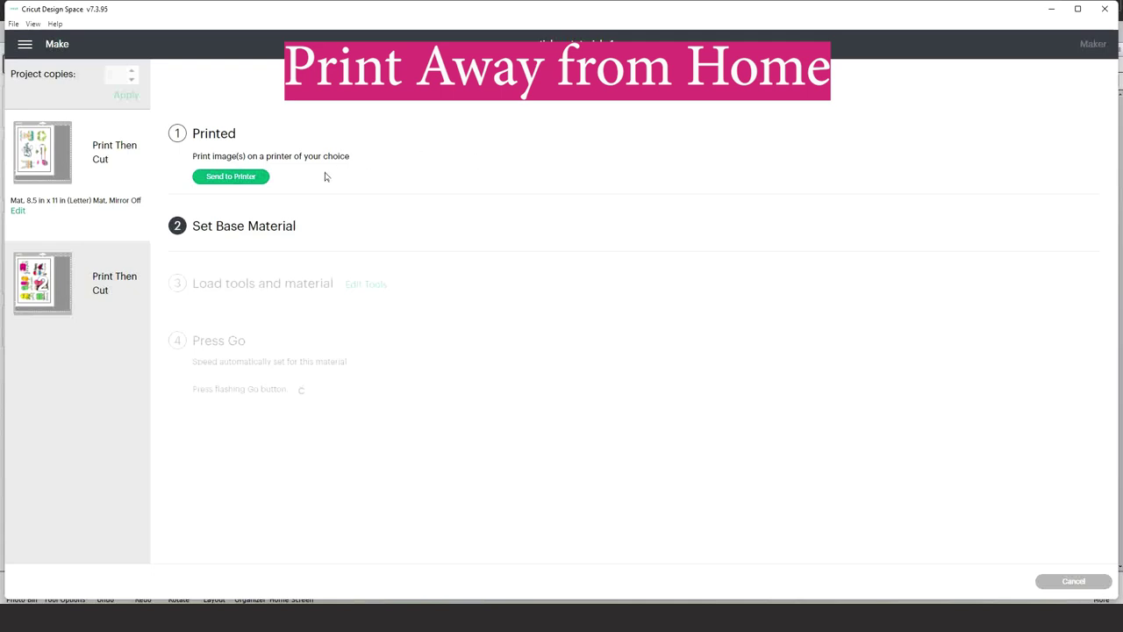
Reopen the print setup for the first mat and select Microsoft Print to PDF as the printer.
{"action": "left_click", "coordinate": [230, 178]}
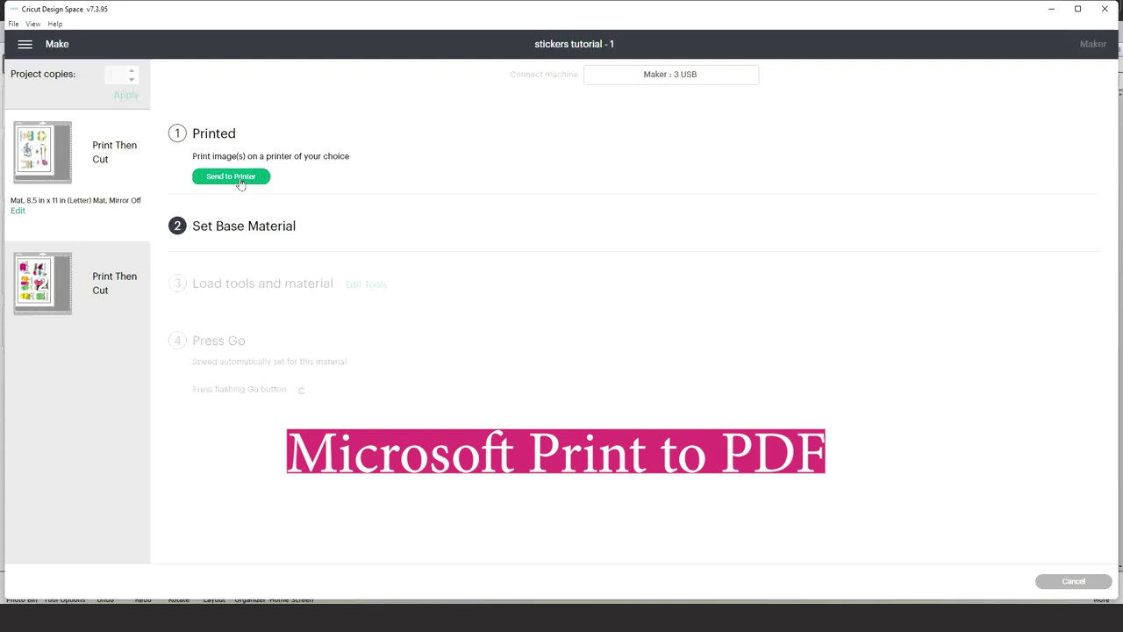
{"action": "left_click", "coordinate": [777, 121]}
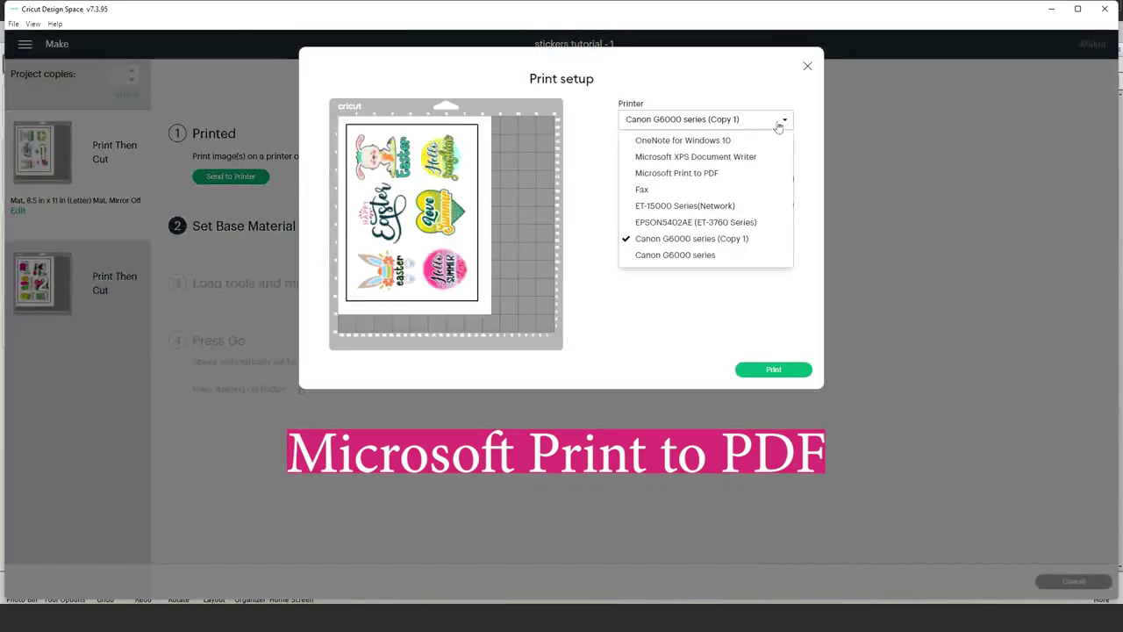
{"action": "left_click", "coordinate": [723, 174]}
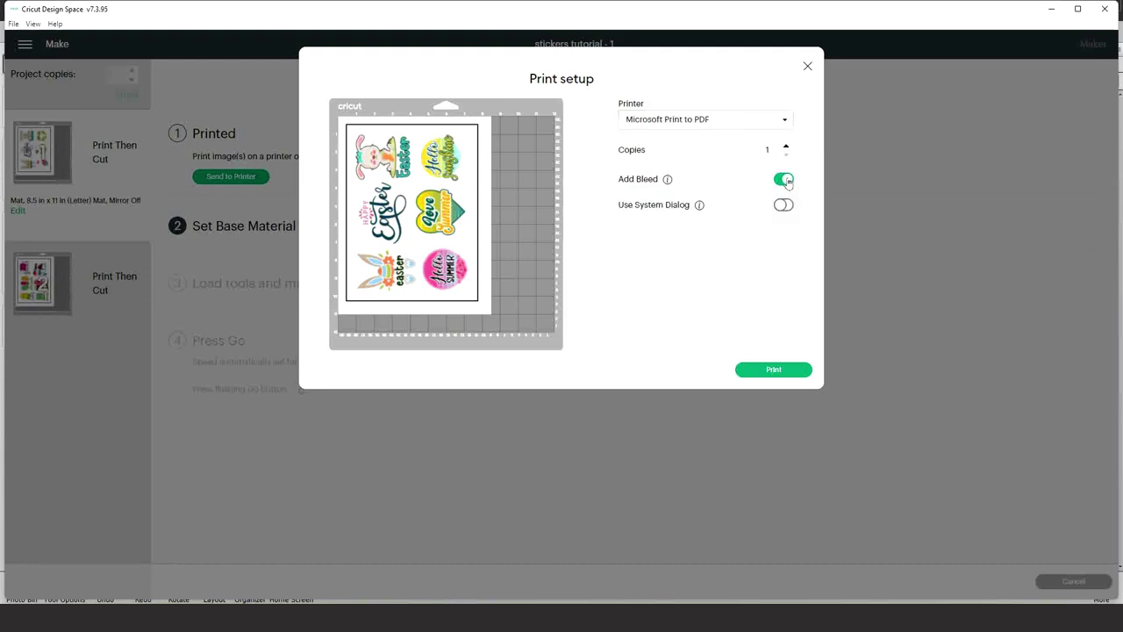